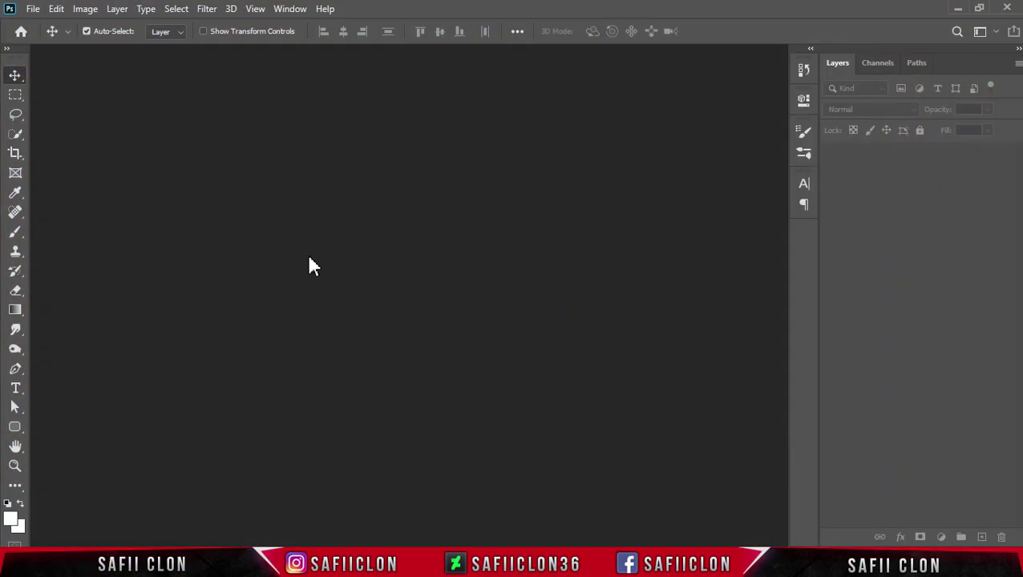
Create Untitled-1, a 1920 × 1080 px document at 200 pixels per inch.
left_click(33, 11)
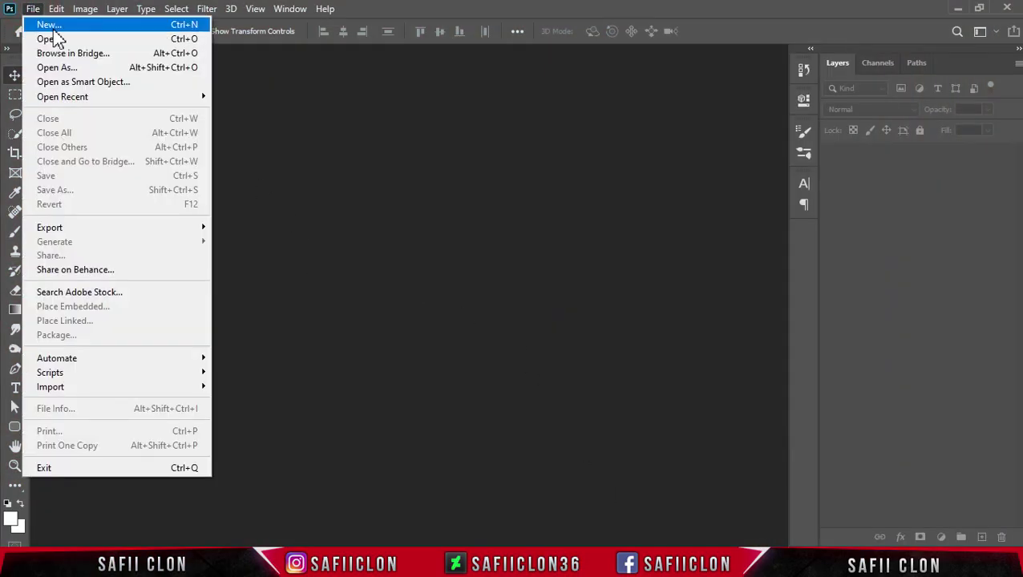
left_click(49, 26)
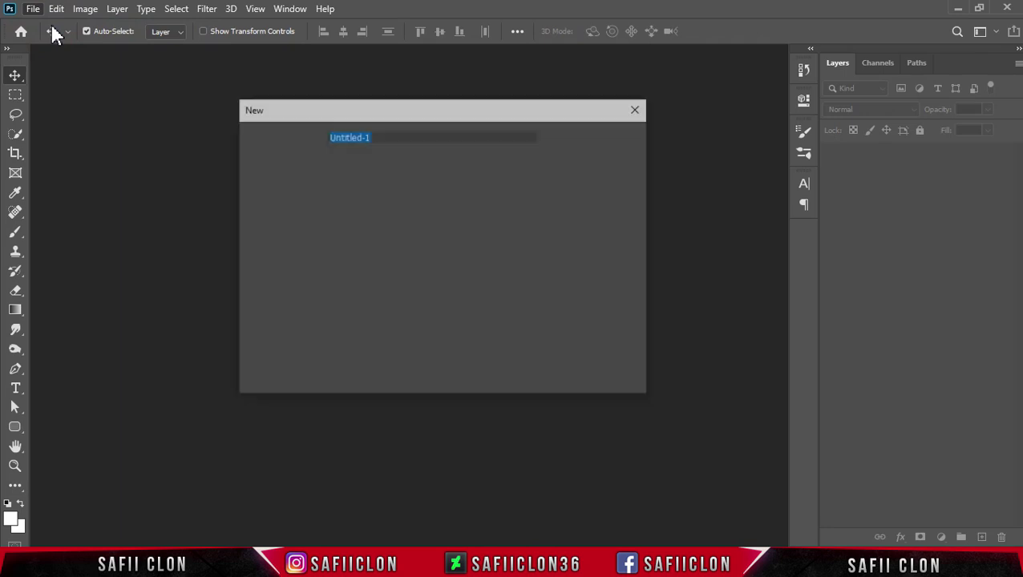
left_click(457, 207)
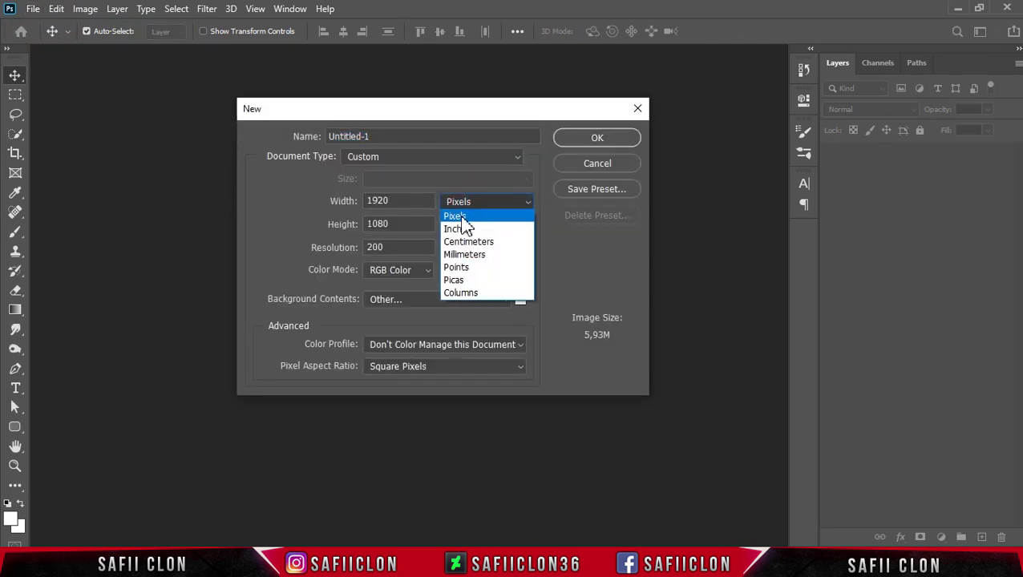
left_click(464, 218)
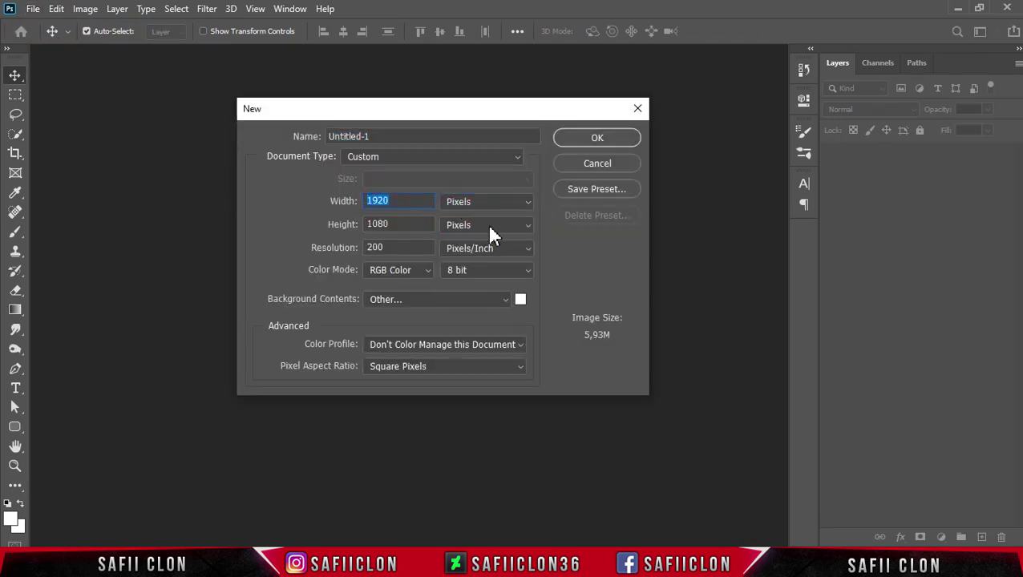
left_click(492, 229)
left_click(457, 227)
left_click(408, 225)
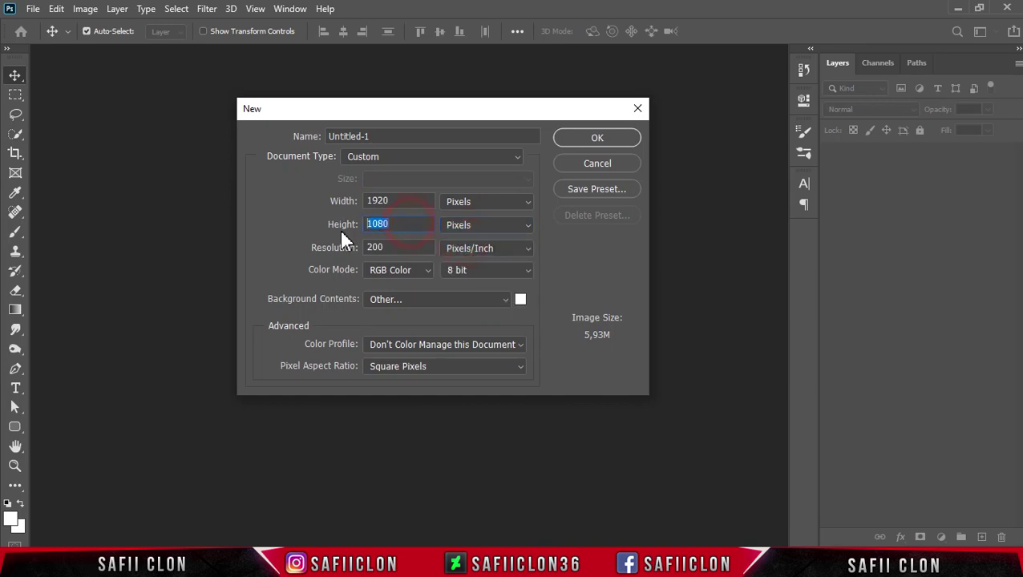
left_click(479, 255)
left_click(398, 248)
left_click(597, 139)
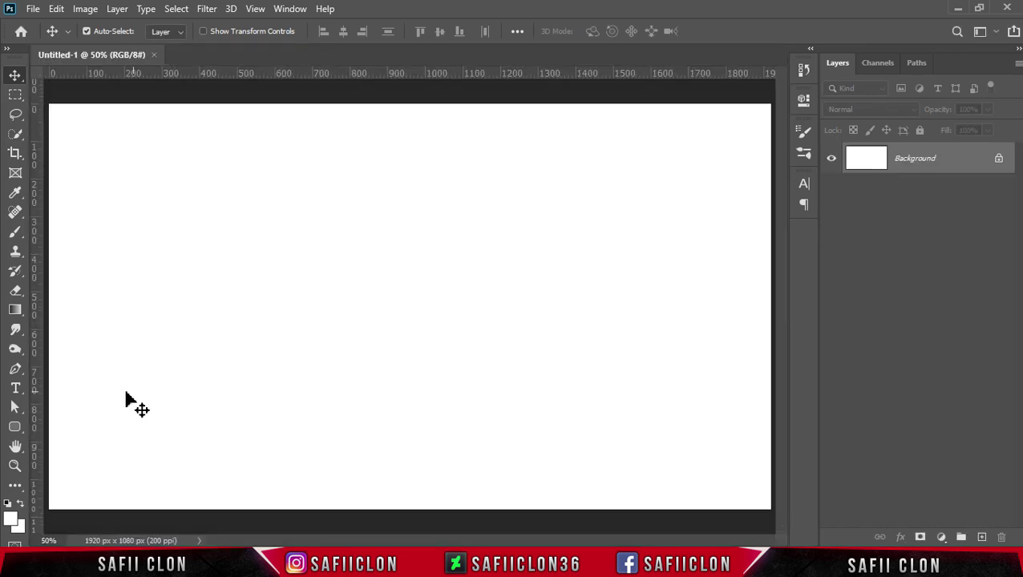
Choose the Horizontal Type Tool with the Cocogoose font and white text colour.
left_click(16, 390)
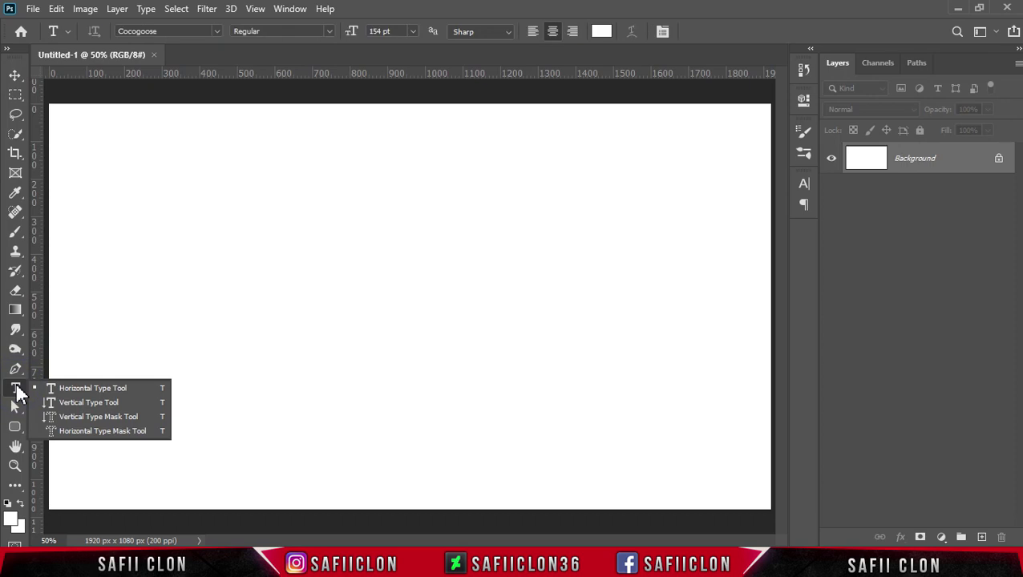
left_click(69, 385)
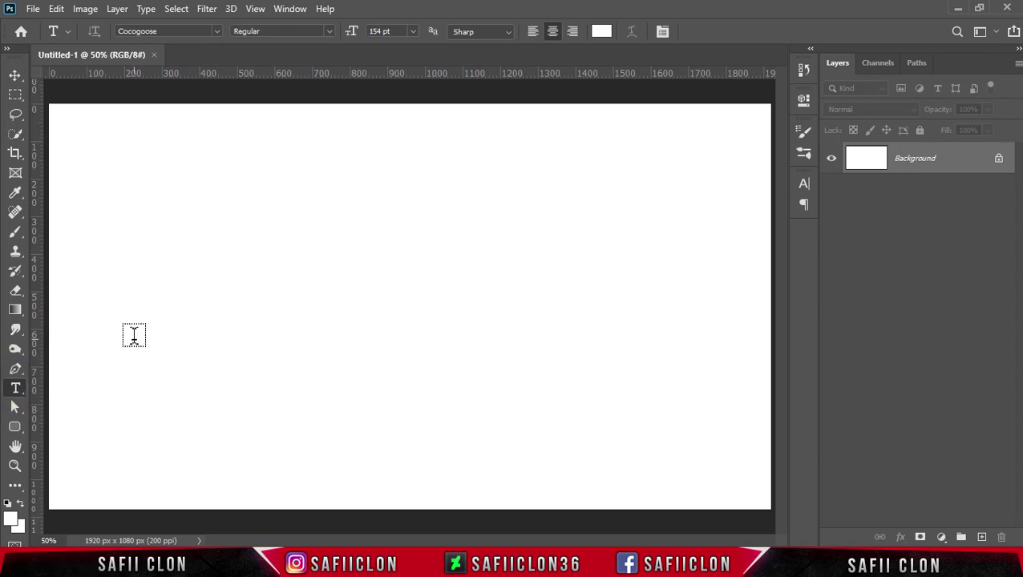
left_click(217, 31)
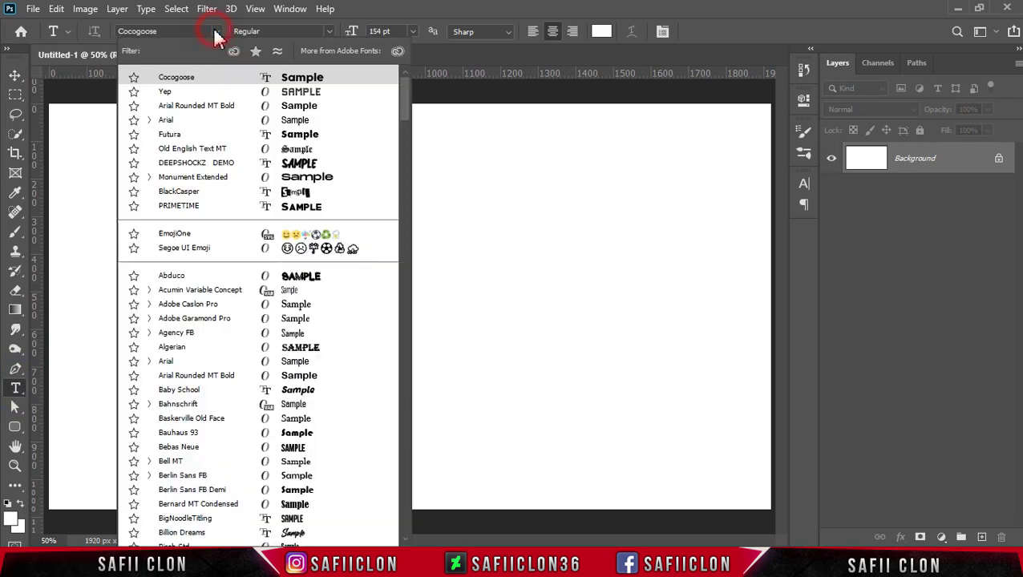
left_click(191, 78)
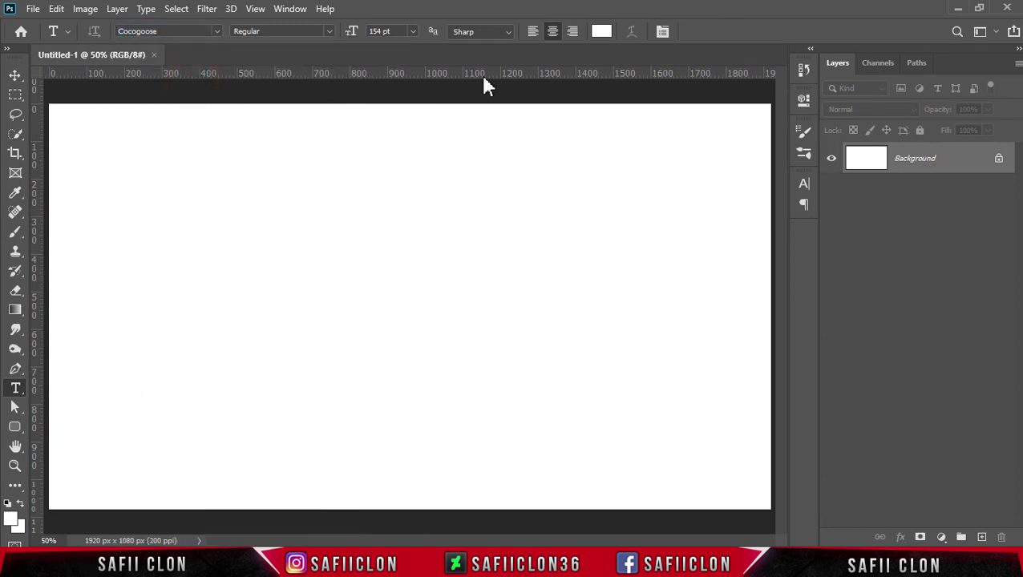
left_click(603, 32)
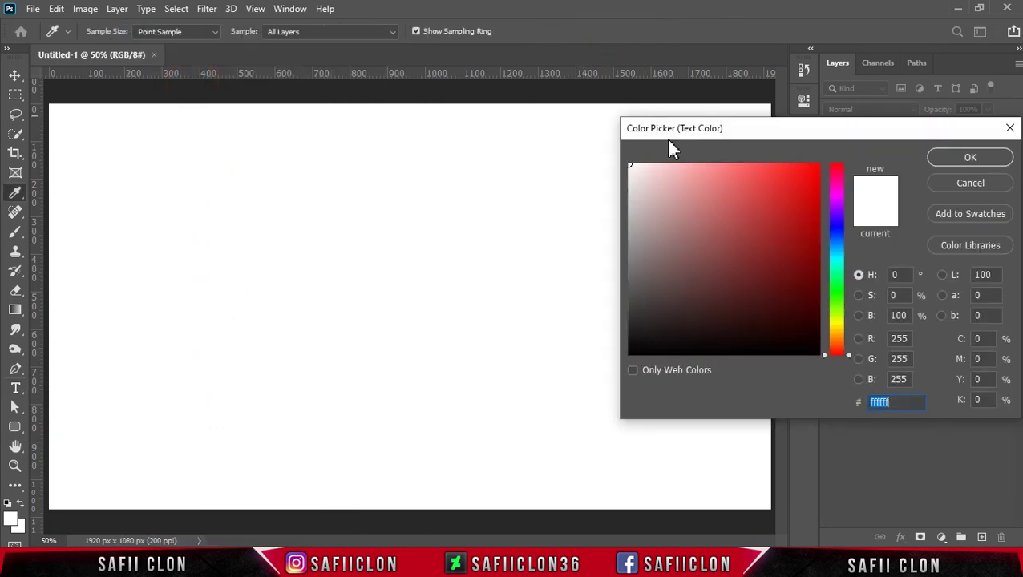
left_click(952, 158)
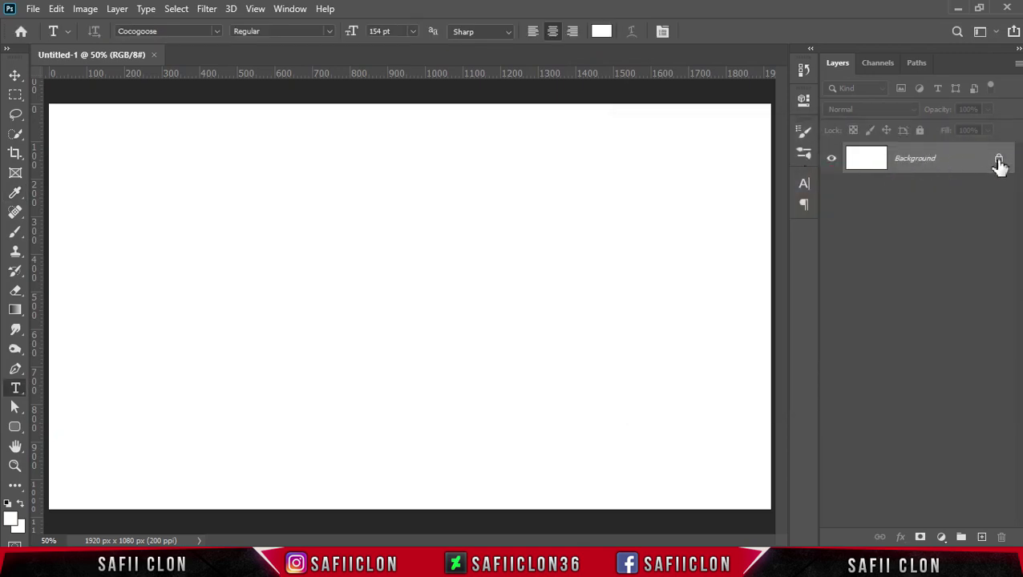
Unlock the Background into Layer 0, hide it, and place a text layer on the canvas.
left_click(999, 160)
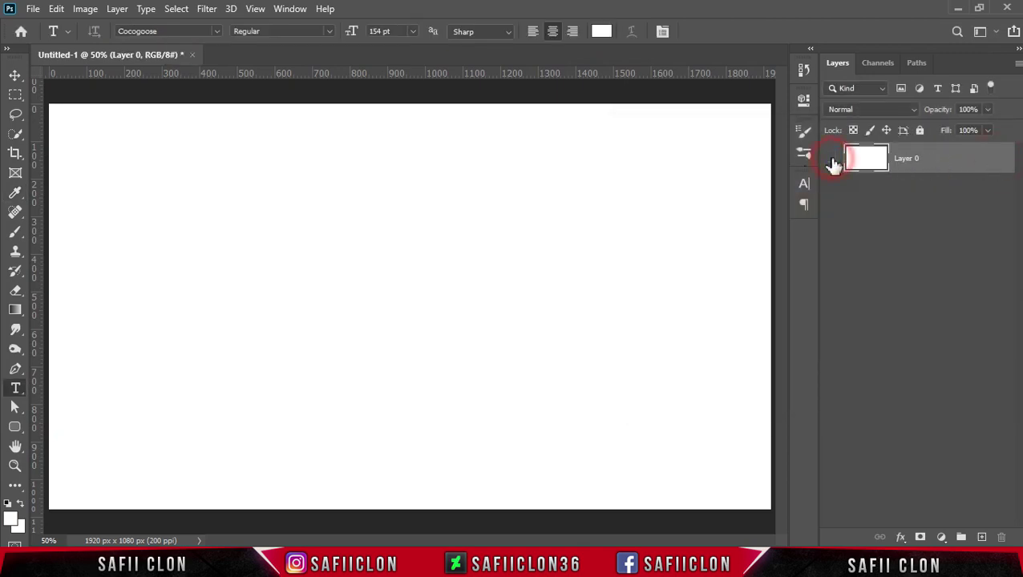
left_click(833, 161)
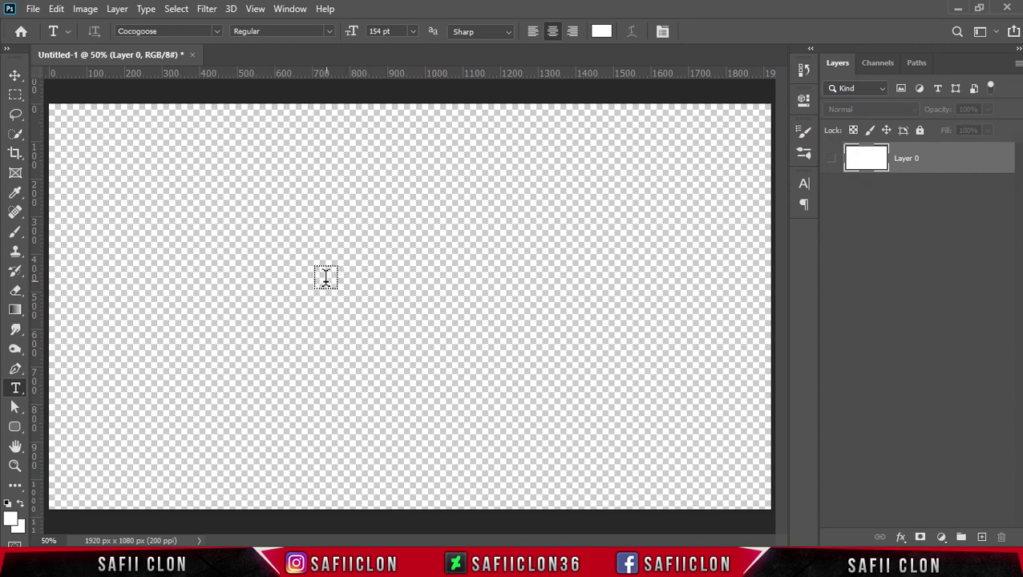
left_click(278, 279)
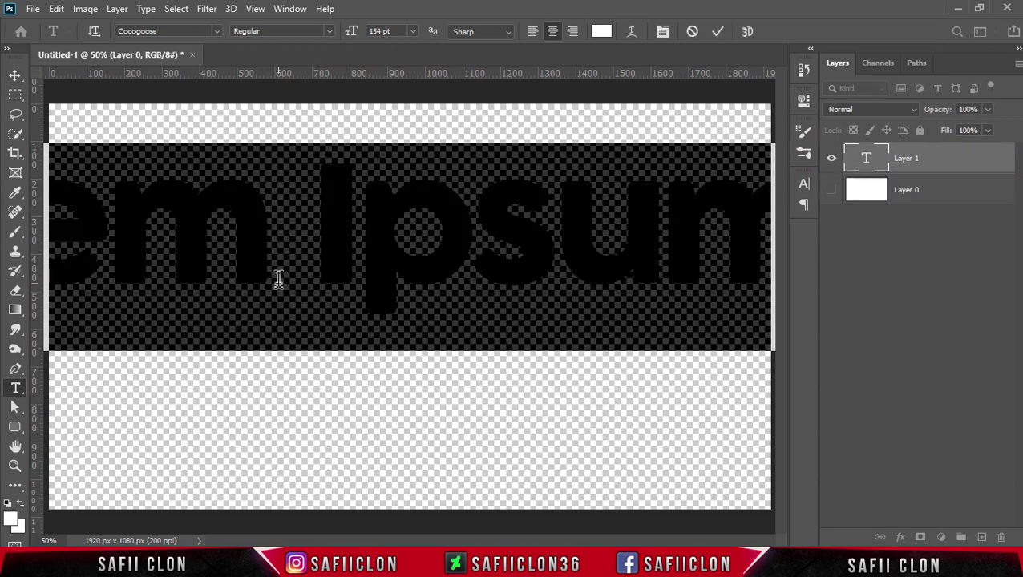
Type 'SAFII' and 'CLON' on two lines and move the text toward the centre.
type("SAFII")
key("Return")
type("CL")
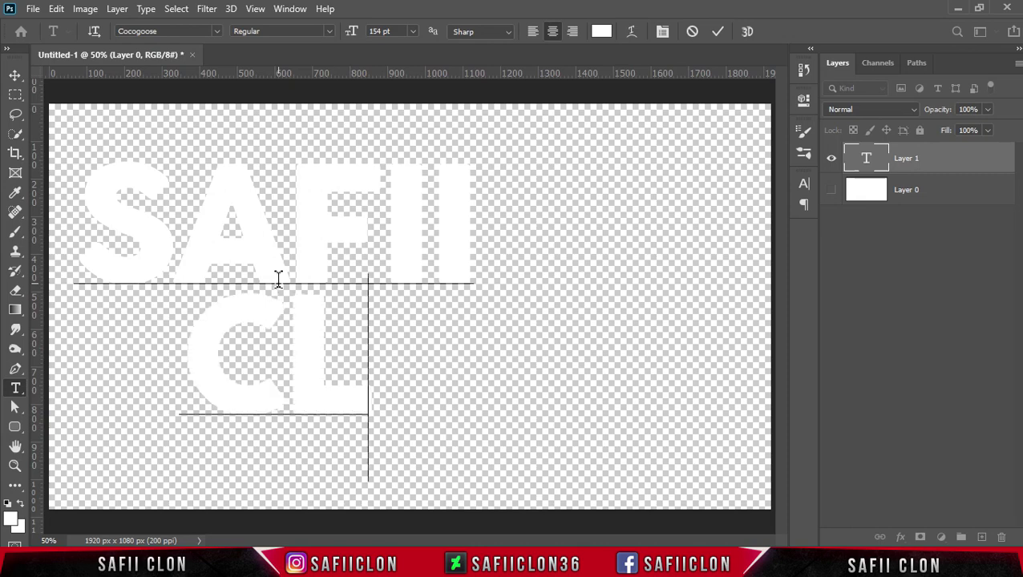
type("ON")
left_click_drag(508, 352, 659, 330)
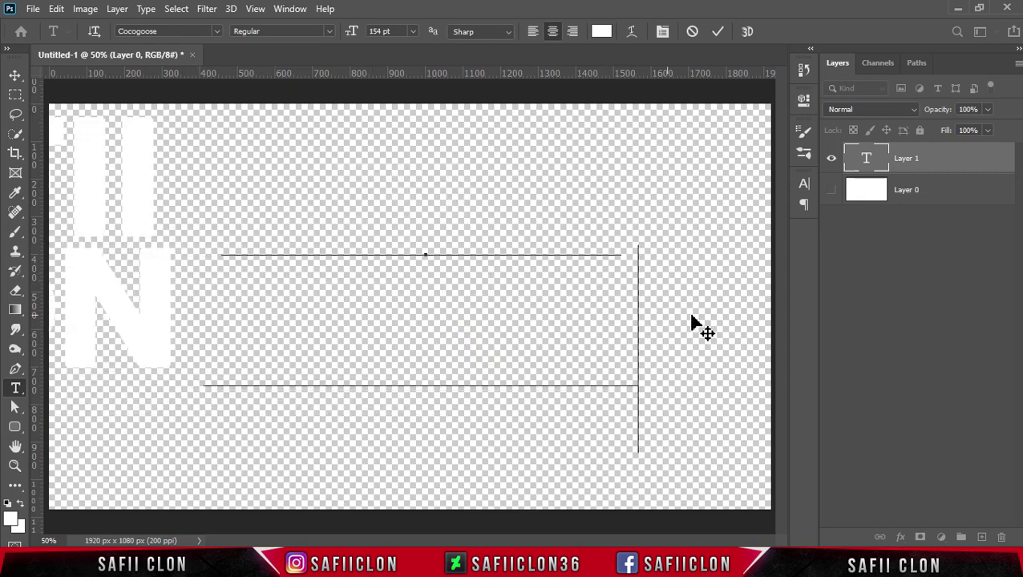
Set the text's tracking to -80 and leading to 128.48 pt, then commit it.
left_click_drag(656, 335, 251, 191)
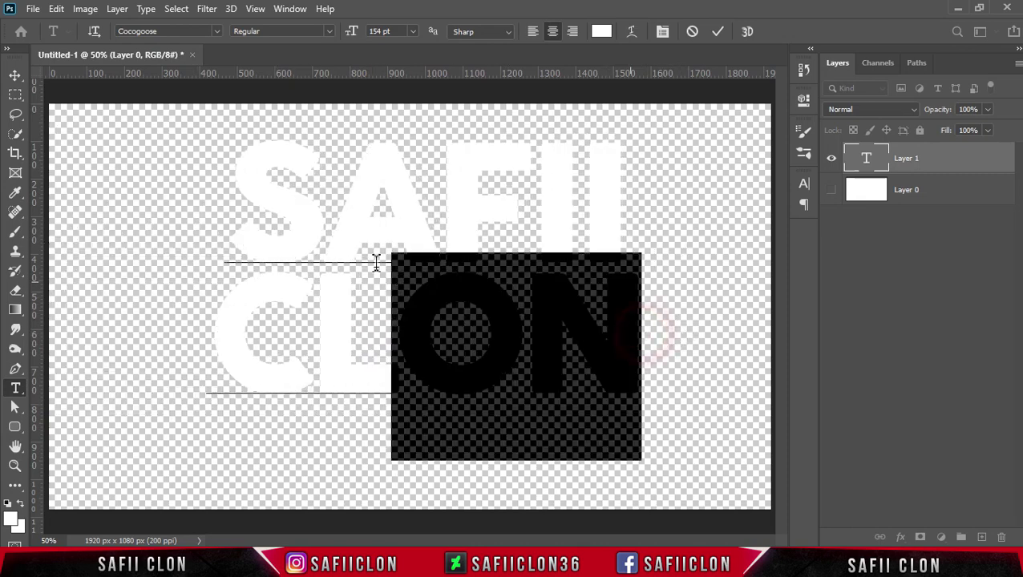
left_click(802, 187)
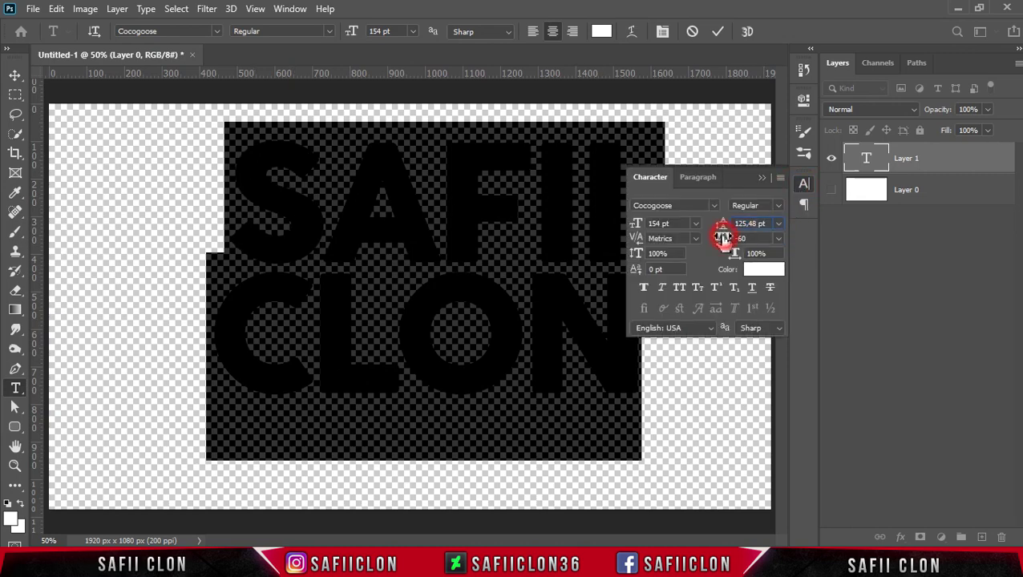
left_click_drag(723, 238, 724, 241)
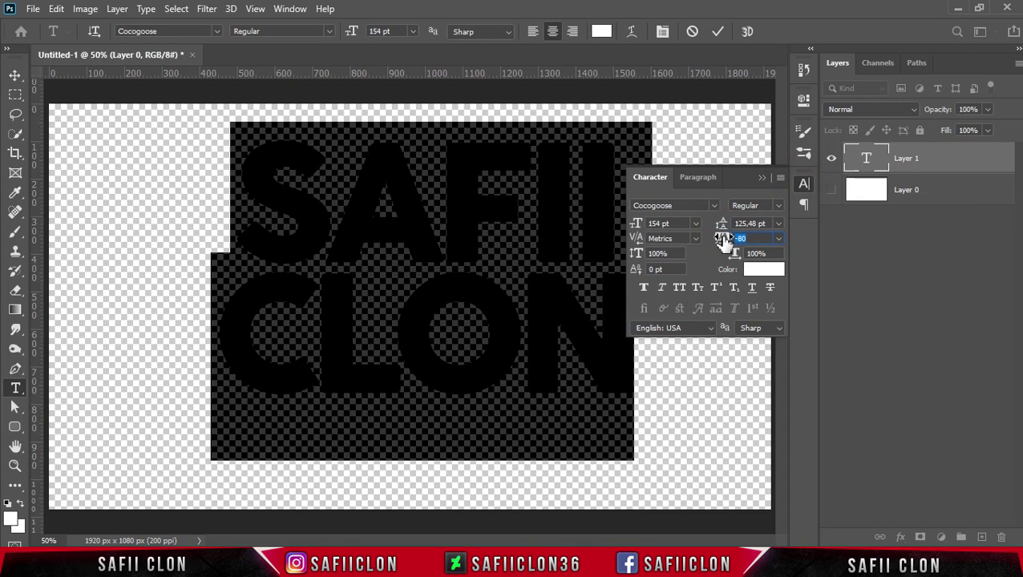
left_click_drag(725, 228, 729, 229)
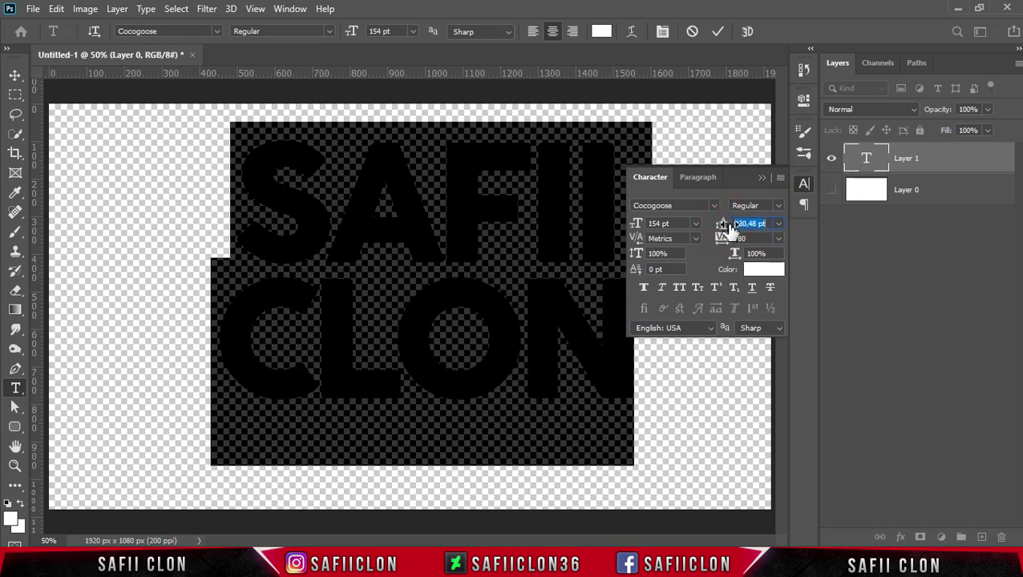
left_click_drag(730, 229, 727, 228)
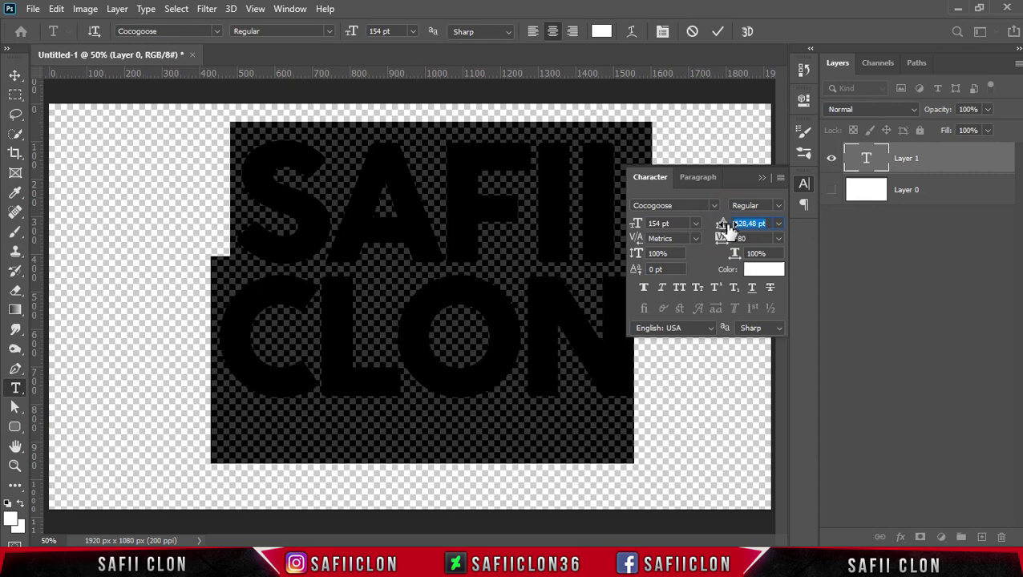
left_click(762, 179)
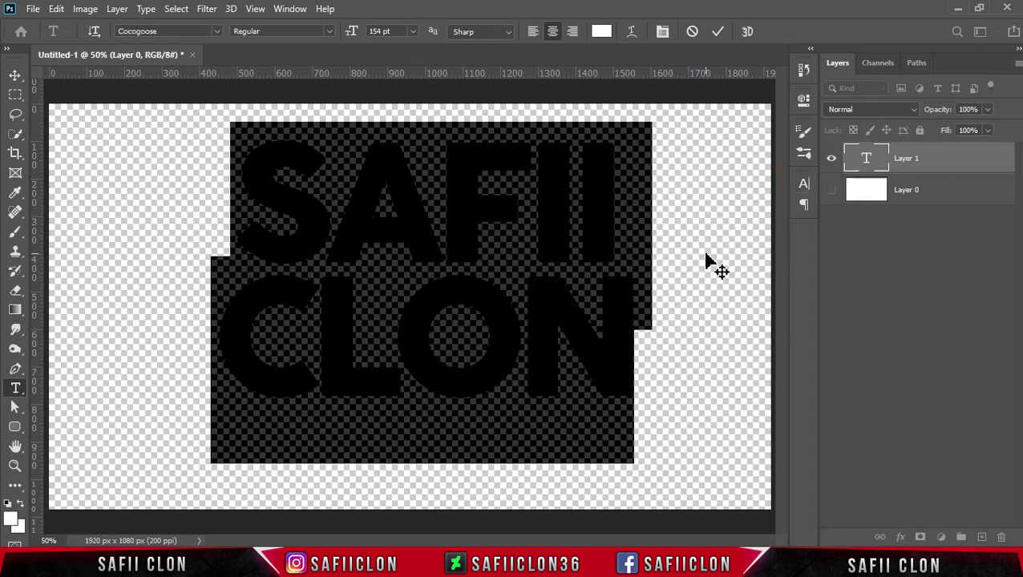
left_click(716, 31)
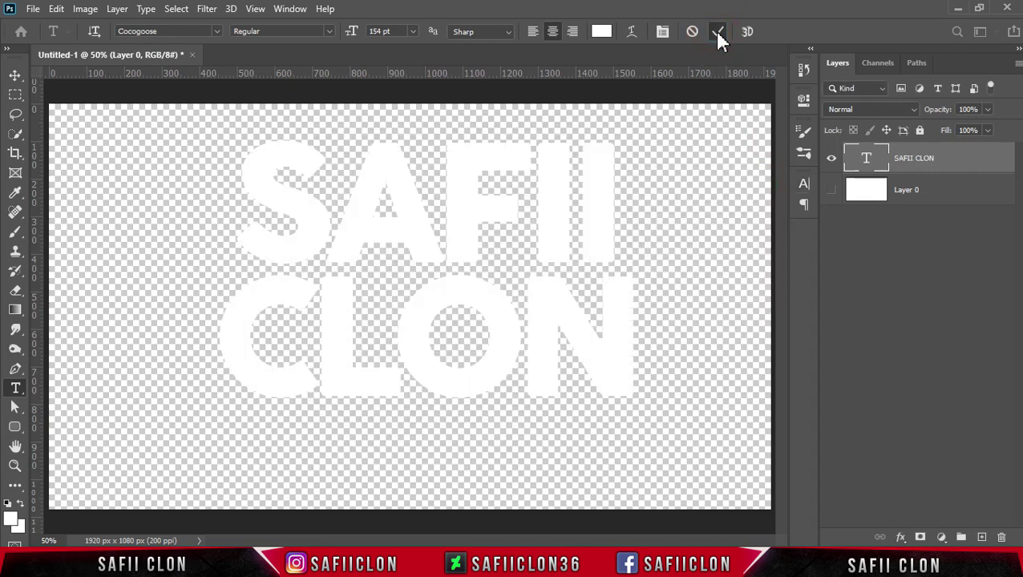
Scale the text to 64.49% and centre it on the canvas.
key("ctrl+t")
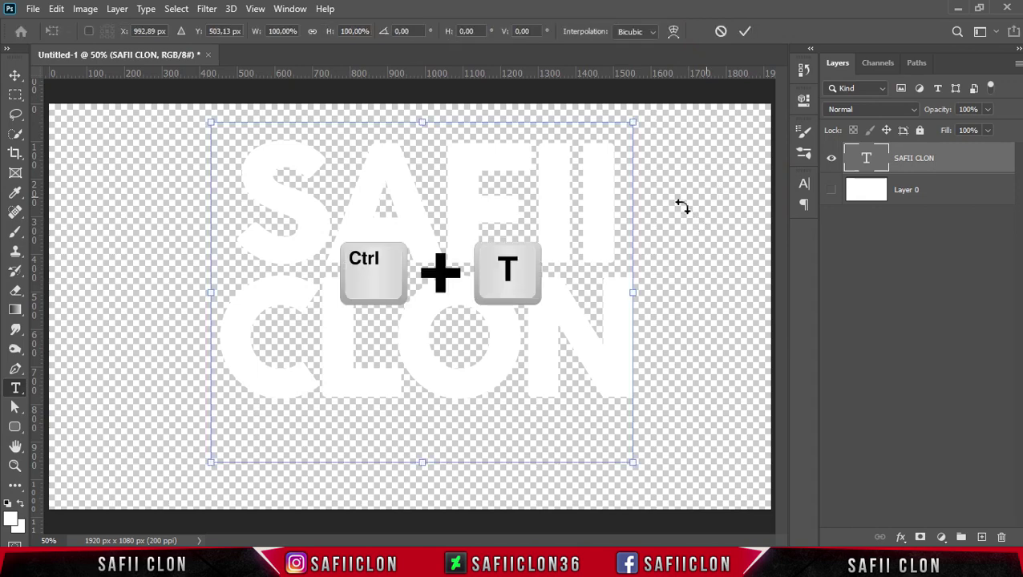
left_click_drag(635, 120, 562, 180)
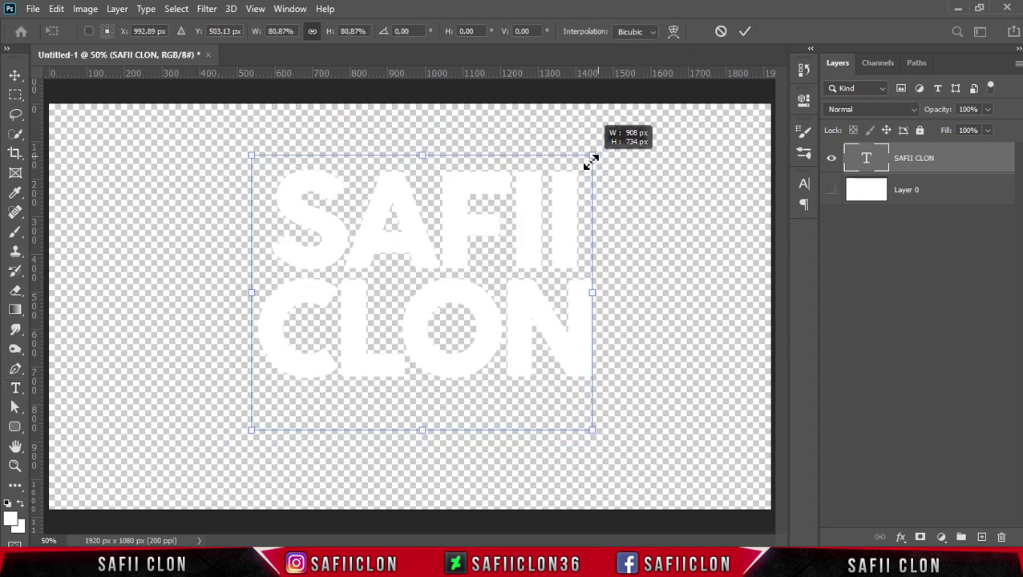
left_click_drag(517, 257, 504, 271)
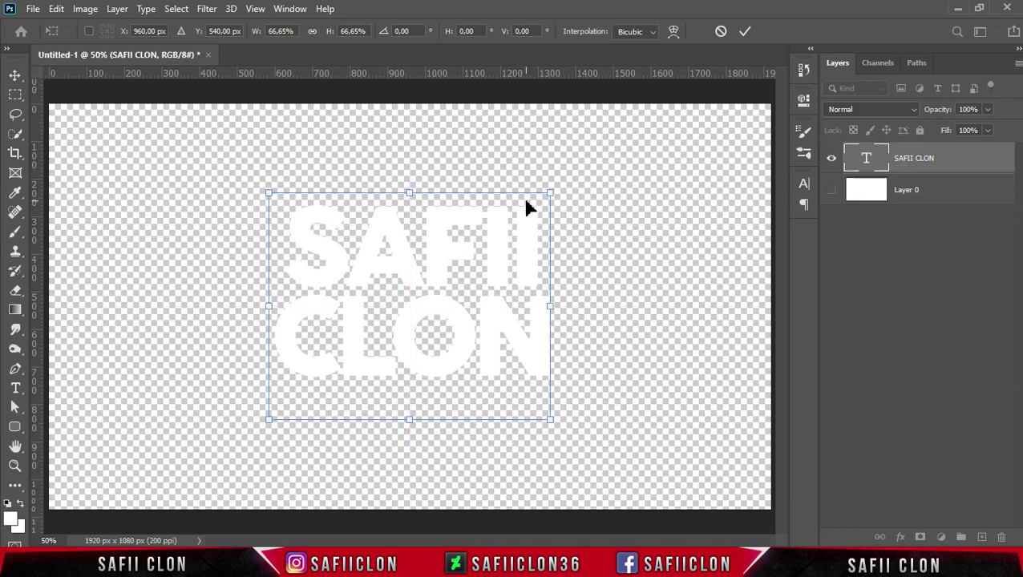
left_click_drag(551, 190, 547, 194)
left_click_drag(475, 261, 474, 266)
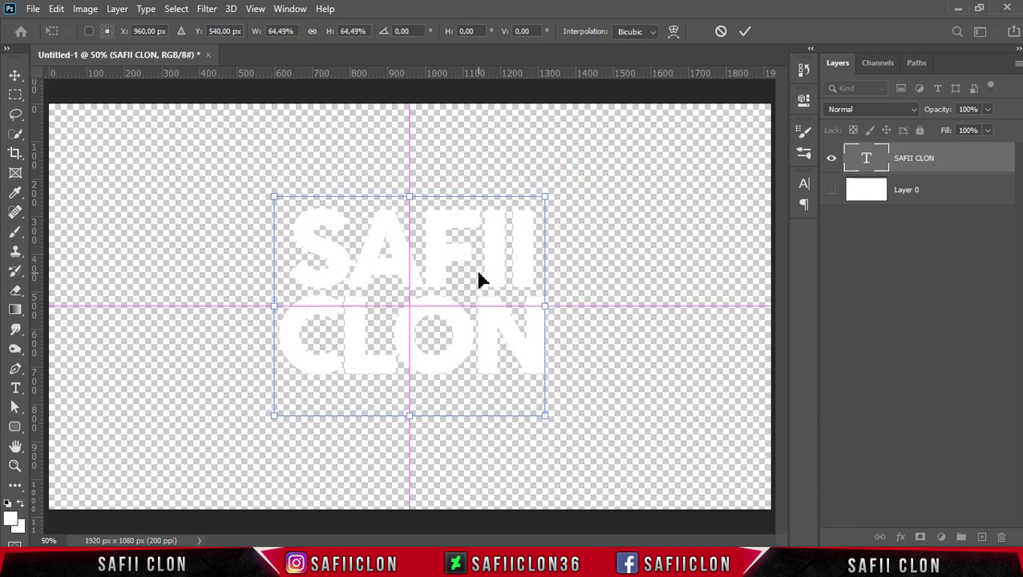
left_click(744, 38)
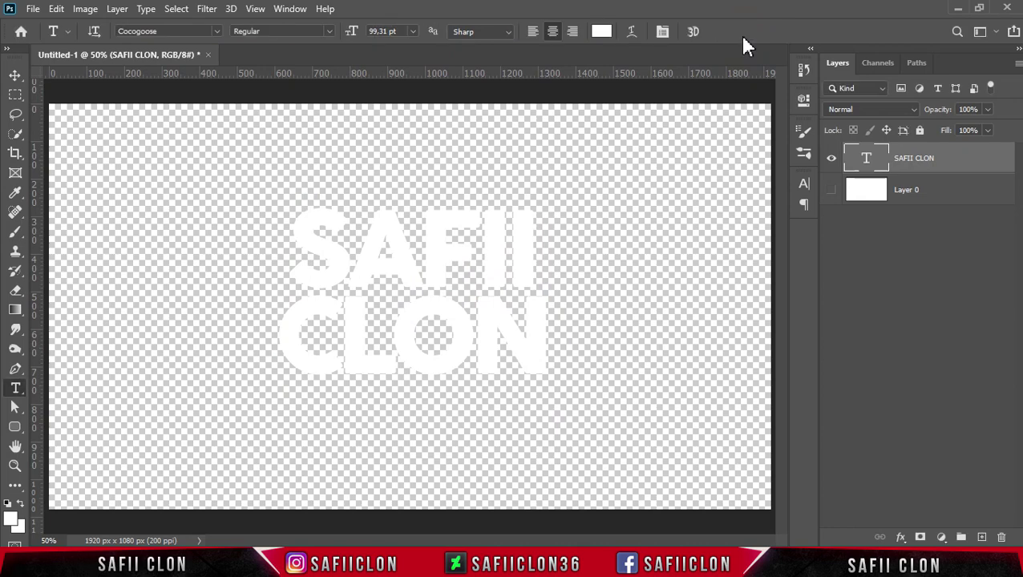
Open the text layer's Blending Options and enable a 7 px Stroke.
right_click(947, 158)
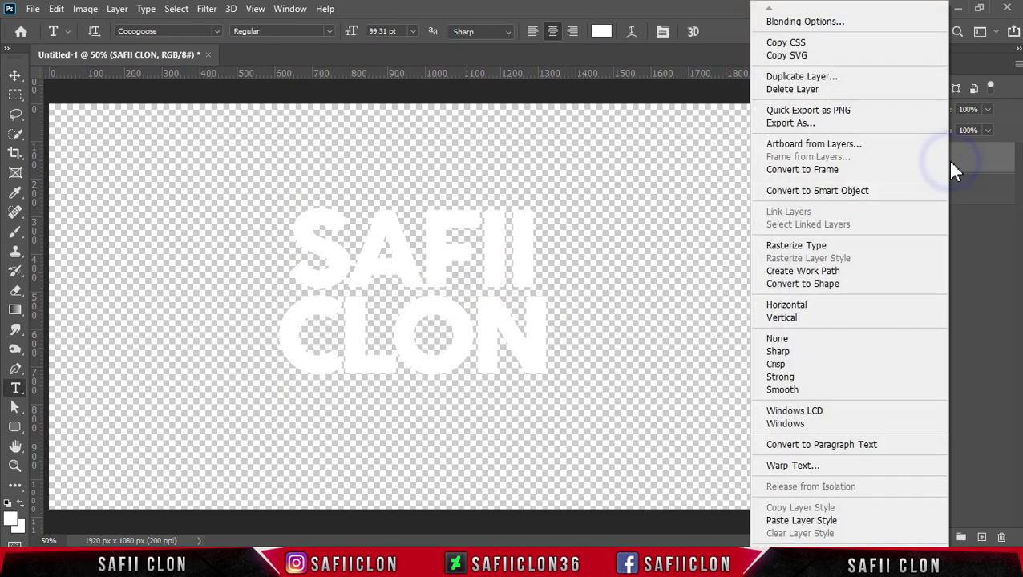
left_click(792, 24)
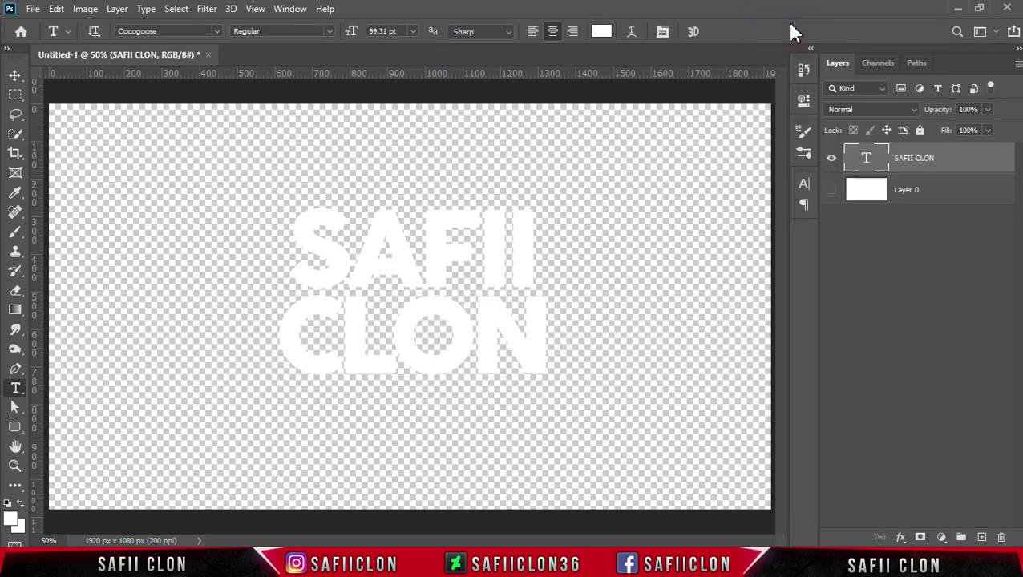
mouse_move(544, 103)
left_mouse_down()
mouse_move(716, 118)
mouse_move(690, 111)
left_mouse_up()
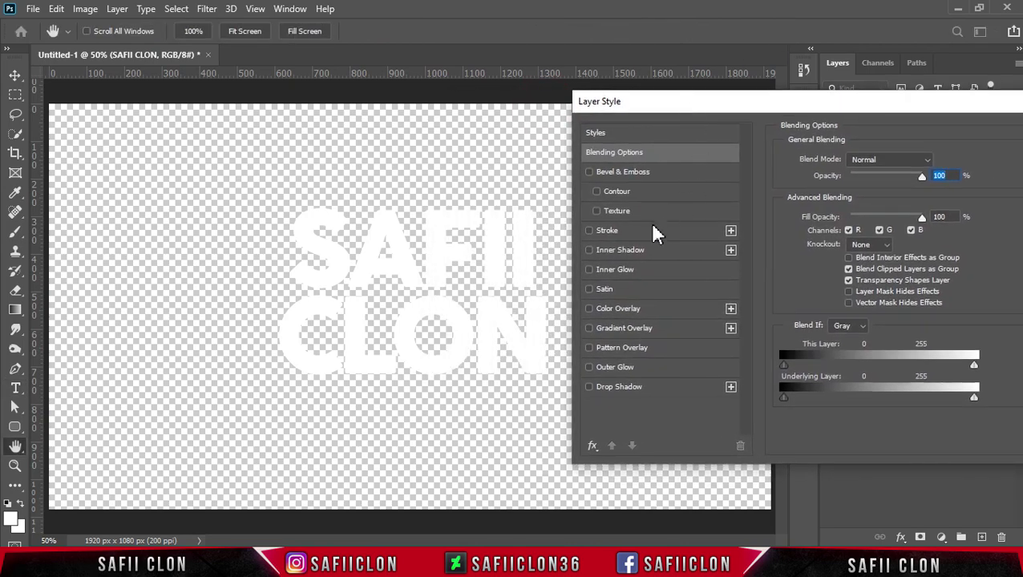
left_click(630, 232)
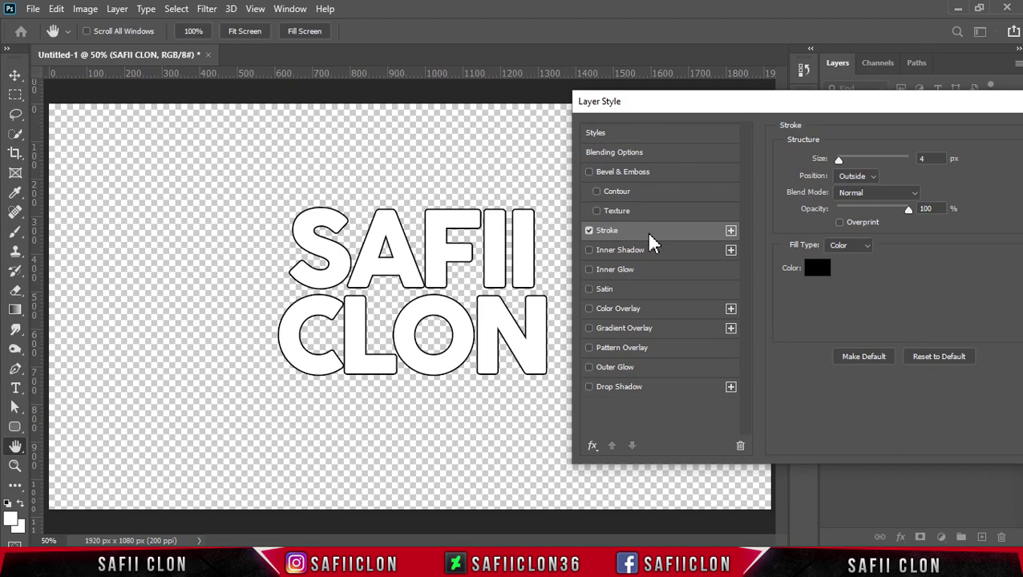
left_click_drag(842, 166, 847, 165)
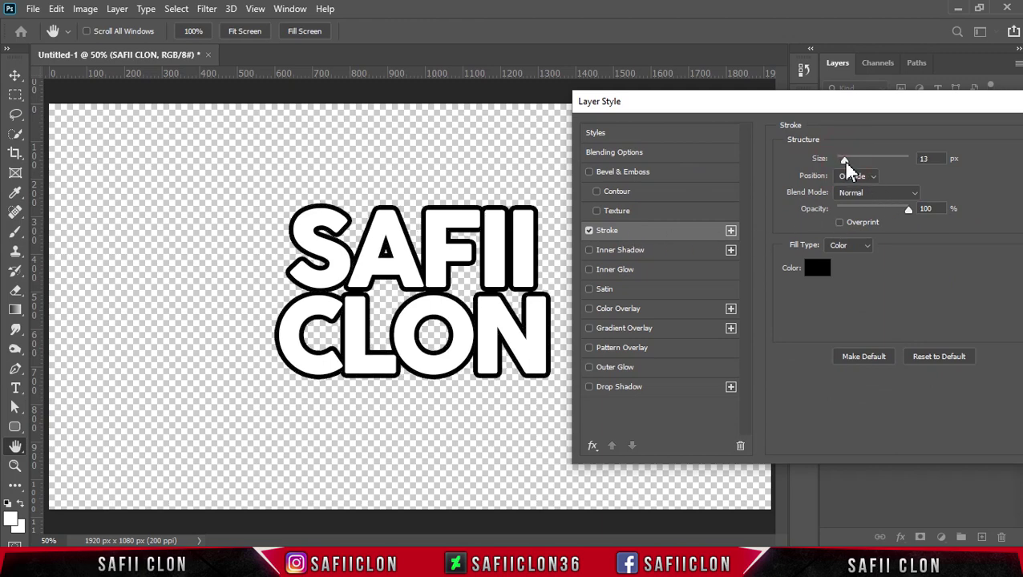
left_click_drag(846, 160, 842, 159)
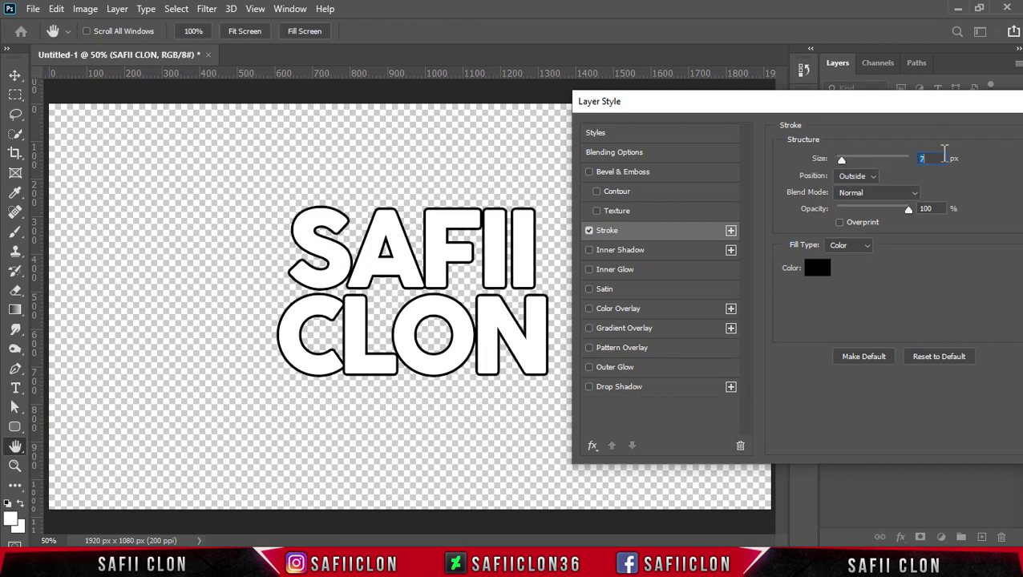
Set the stroke to Outside position, Normal blend and black colour, and apply it.
left_click(875, 183)
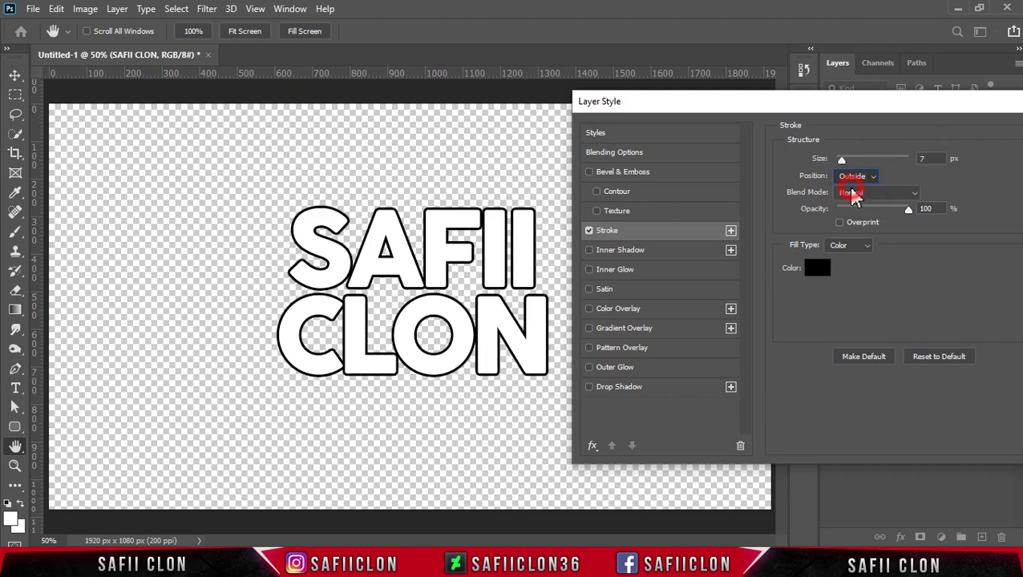
left_click(889, 192)
left_click(851, 187)
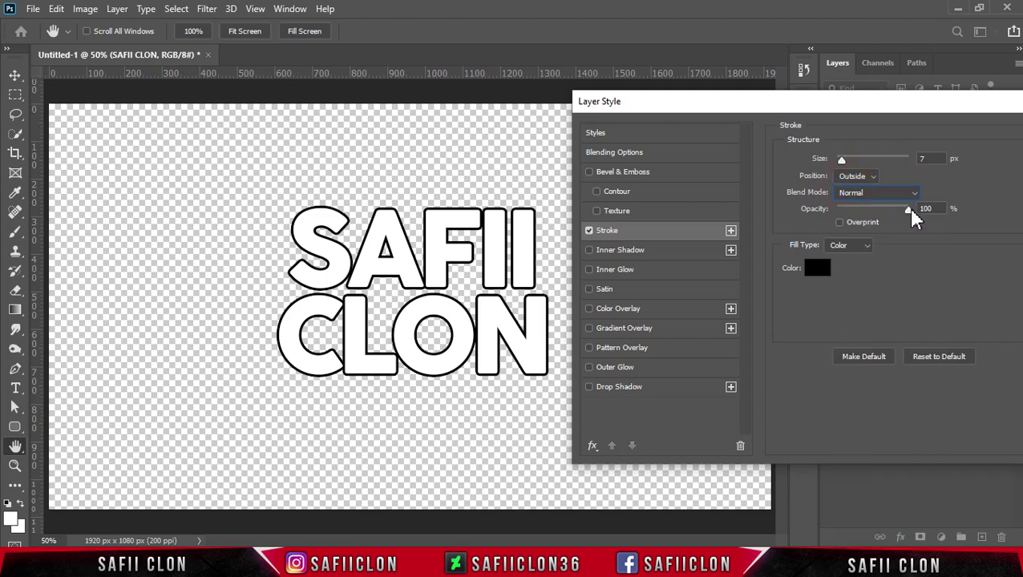
left_click(820, 274)
mouse_move(736, 221)
left_mouse_down()
mouse_move(674, 278)
mouse_move(629, 354)
left_mouse_up()
left_click(960, 160)
left_click_drag(971, 119, 667, 130)
left_click(802, 146)
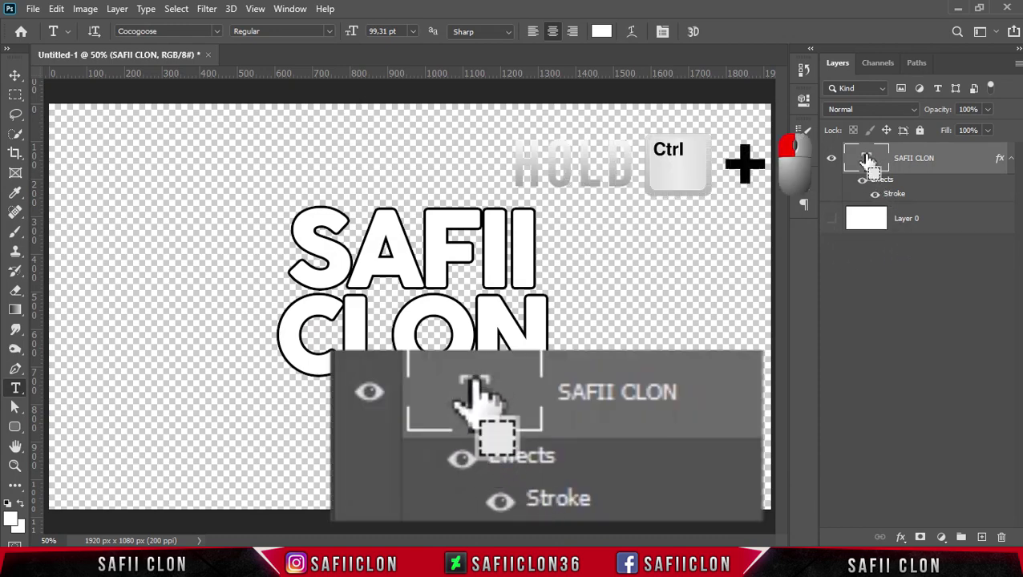
Load the SAFII CLON text as a selection and expand it by 20 px.
left_click(868, 161, "ctrl")
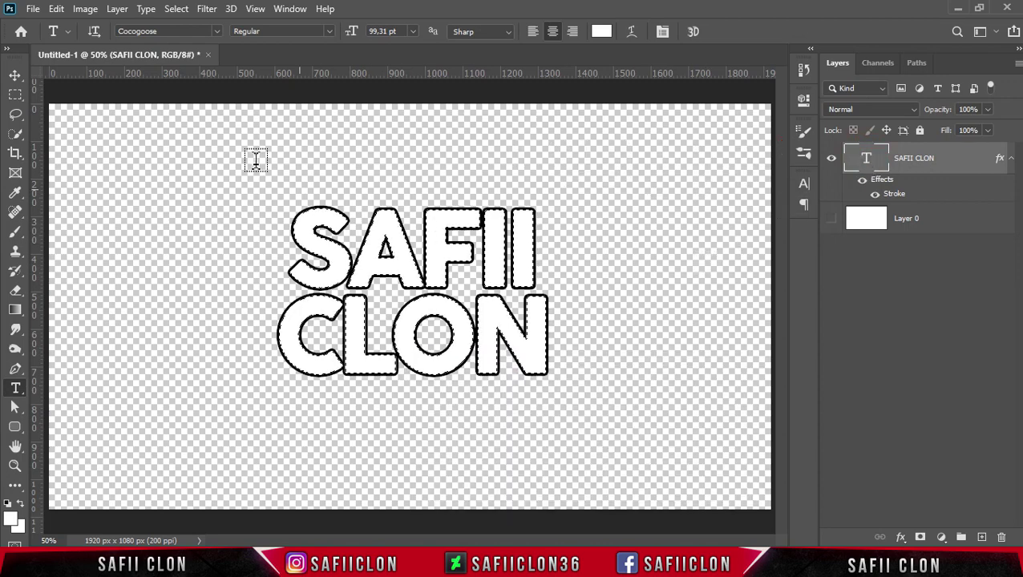
left_click(176, 9)
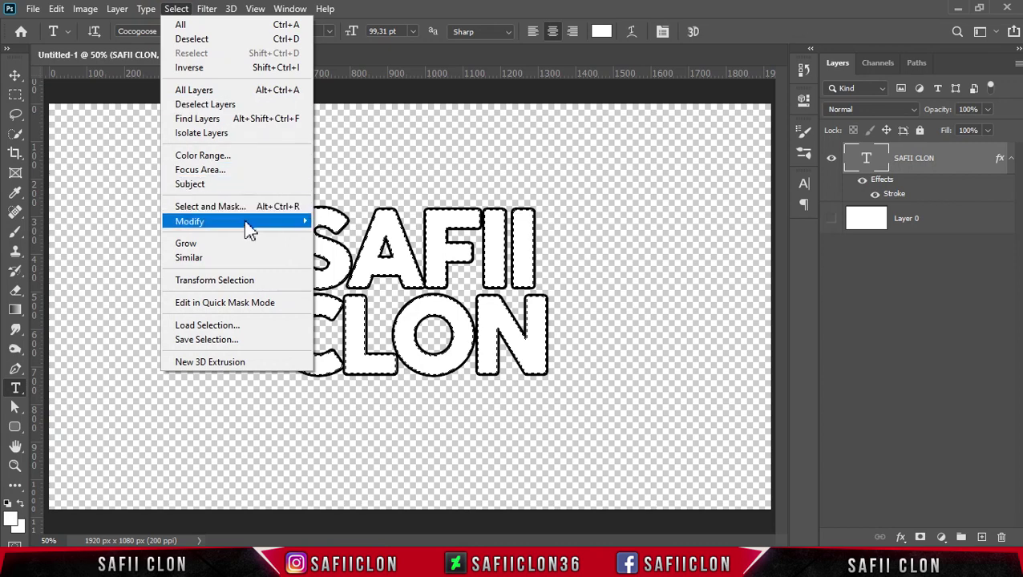
mouse_move(190, 221)
left_click(358, 252)
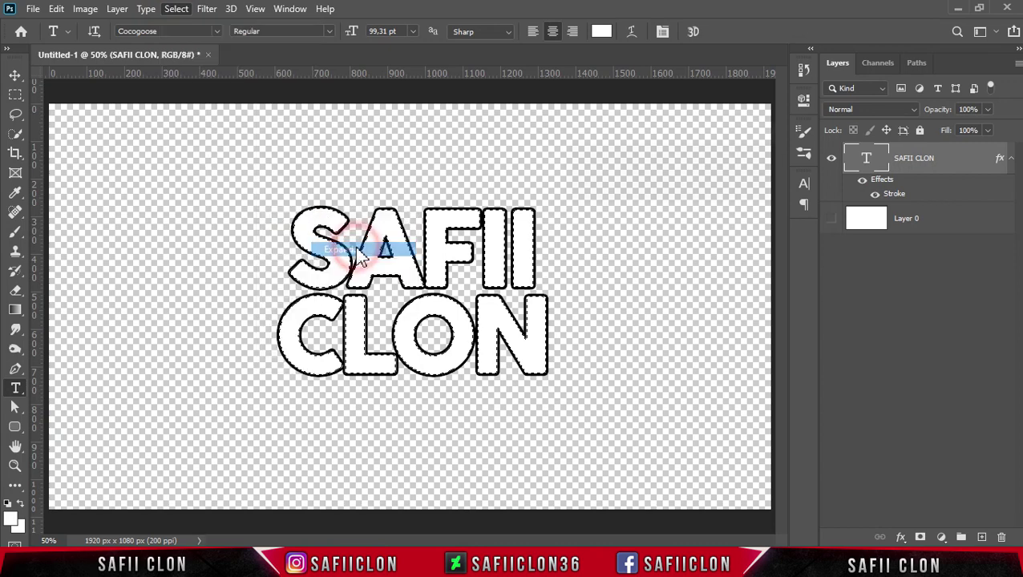
left_click(657, 163)
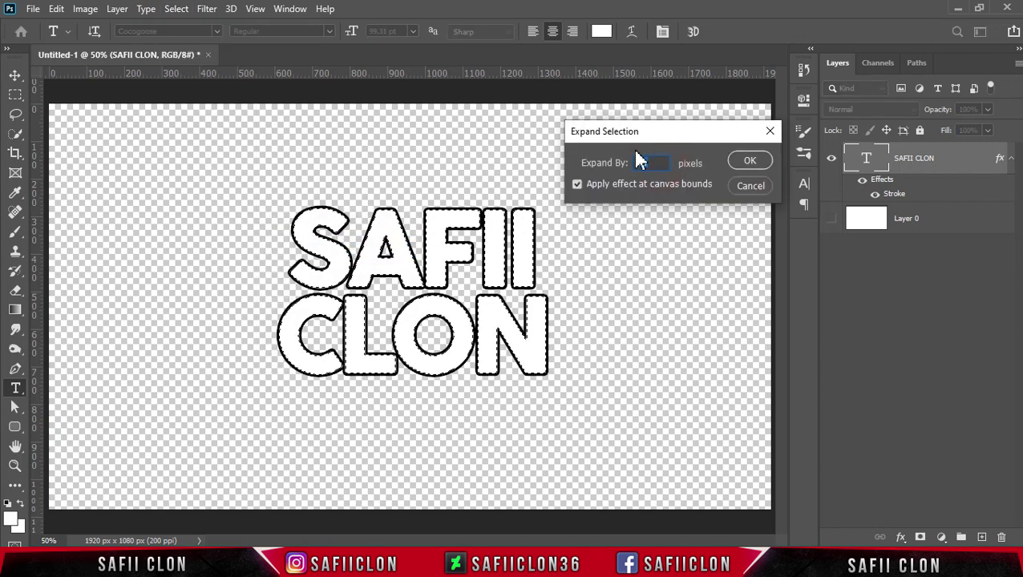
type("20")
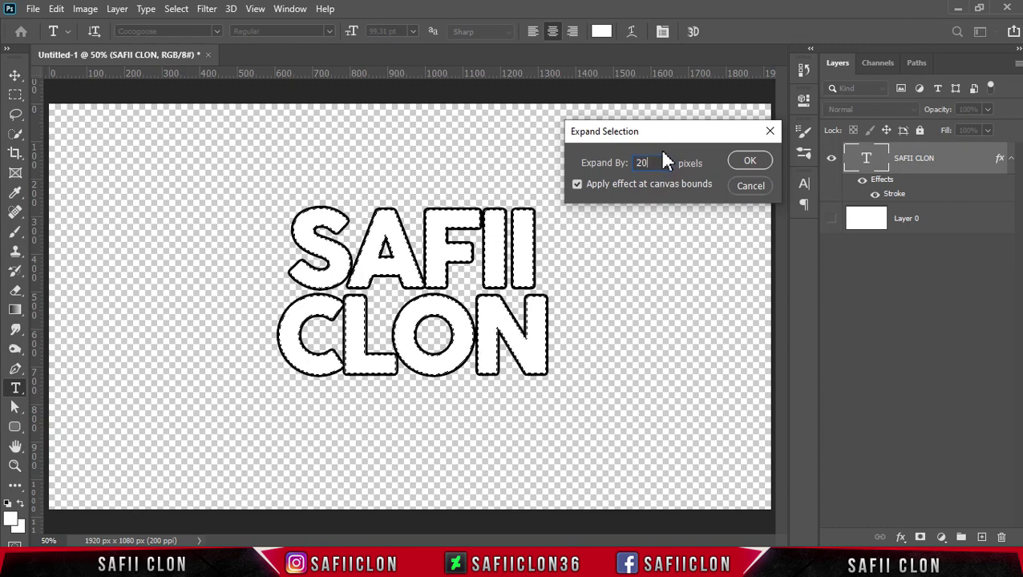
left_click(750, 162)
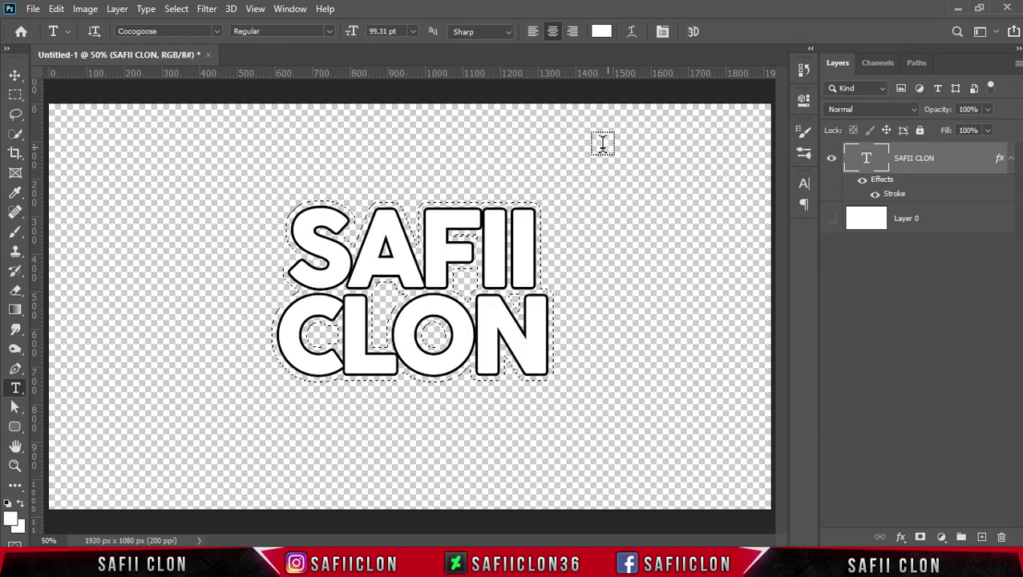
Smooth the expanded selection with a 10 px radius.
left_click(177, 8)
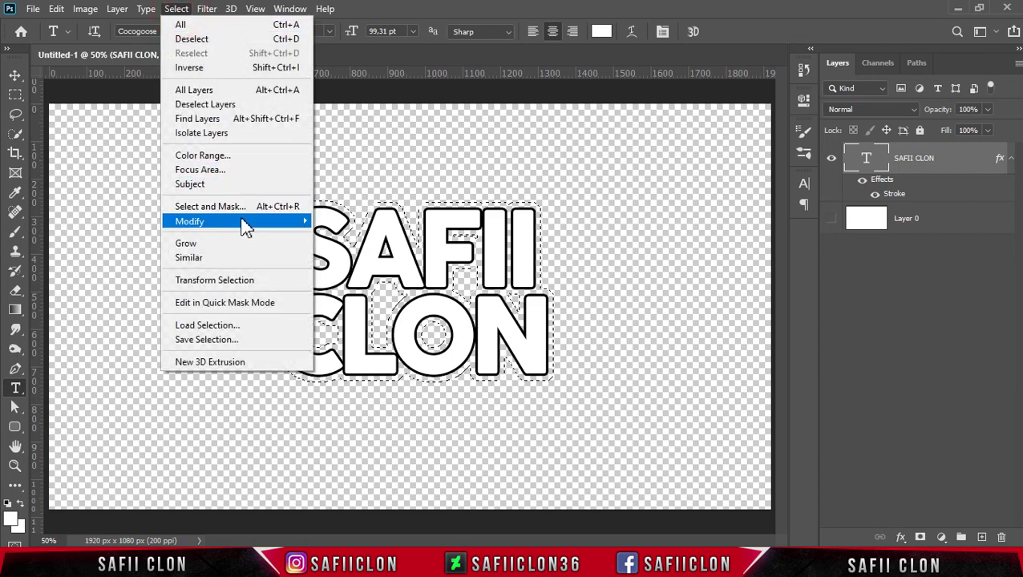
mouse_move(190, 221)
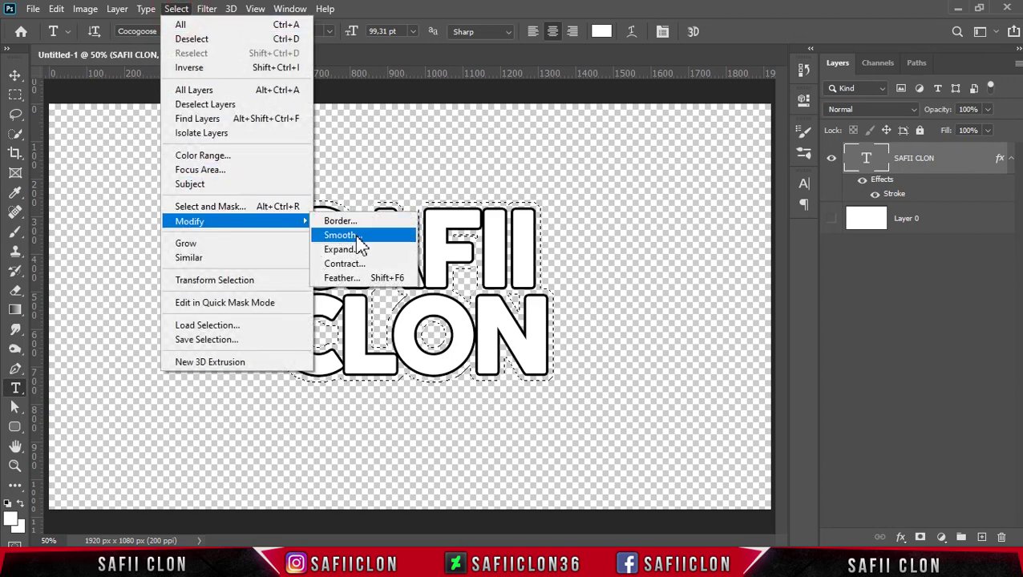
left_click(358, 237)
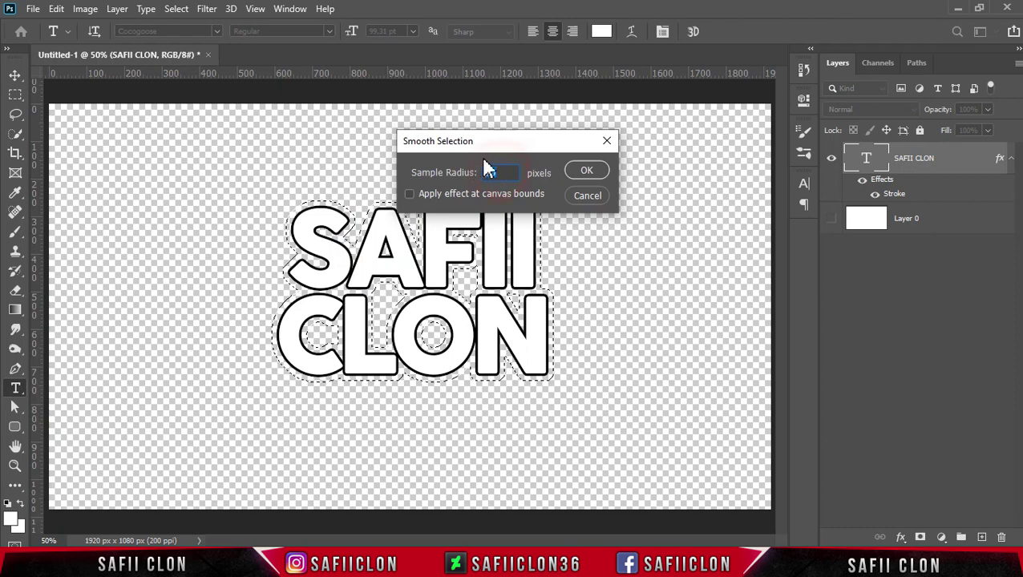
type("10")
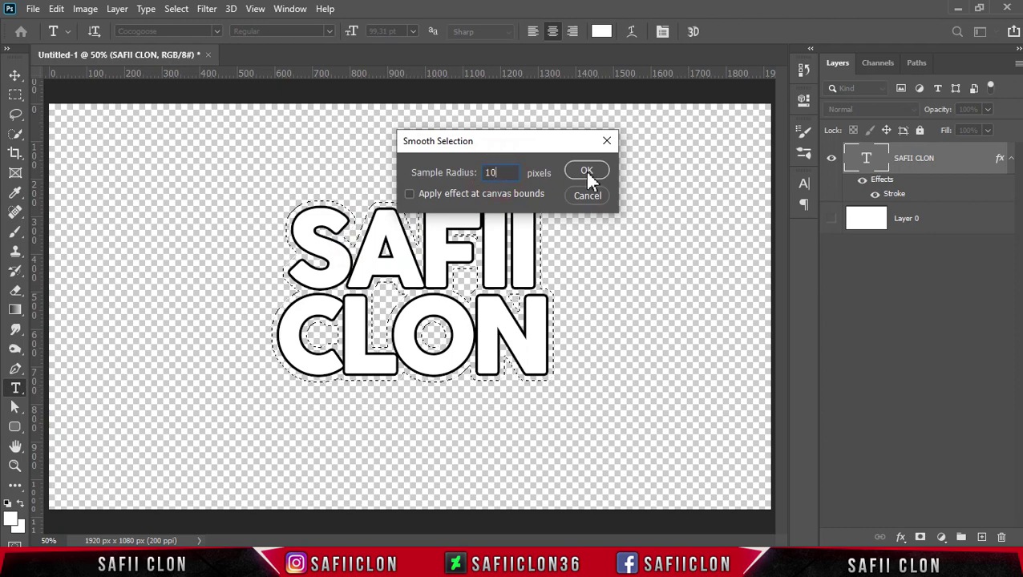
left_click(585, 170)
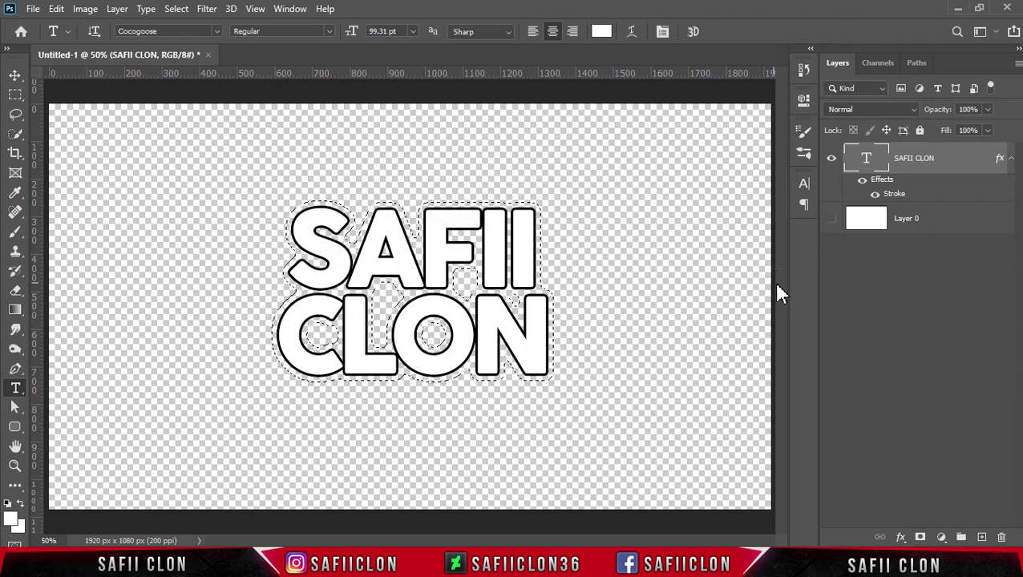
Add a red #ff2020 Solid Color fill layer above Layer 0 behind the text.
left_click(951, 232)
left_click(940, 537)
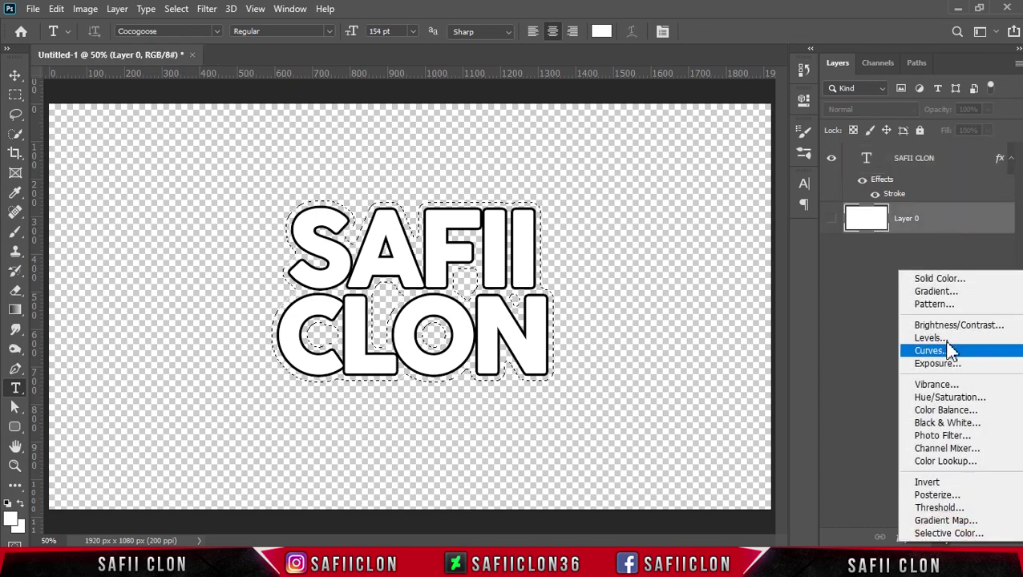
left_click(937, 279)
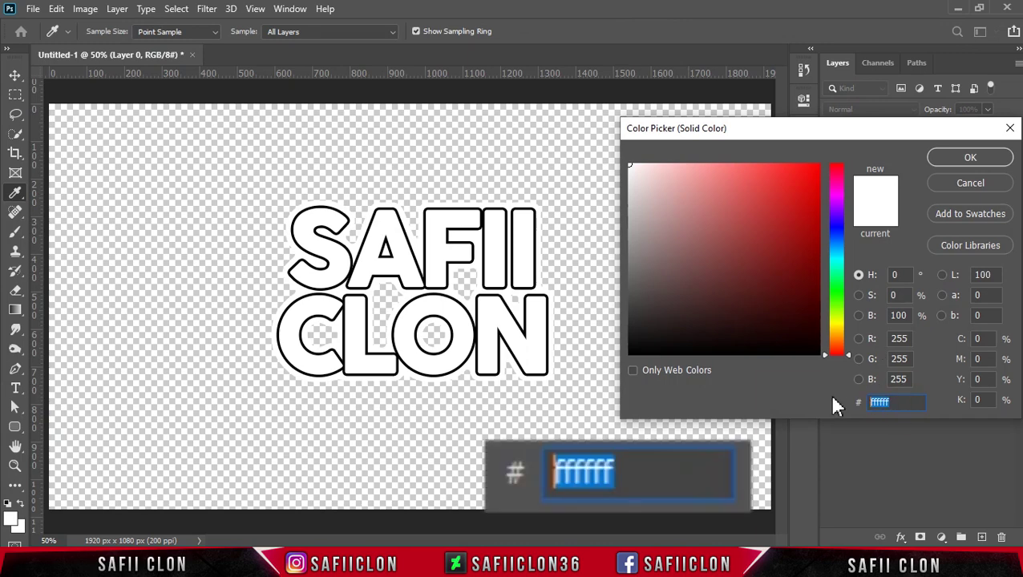
type("ff")
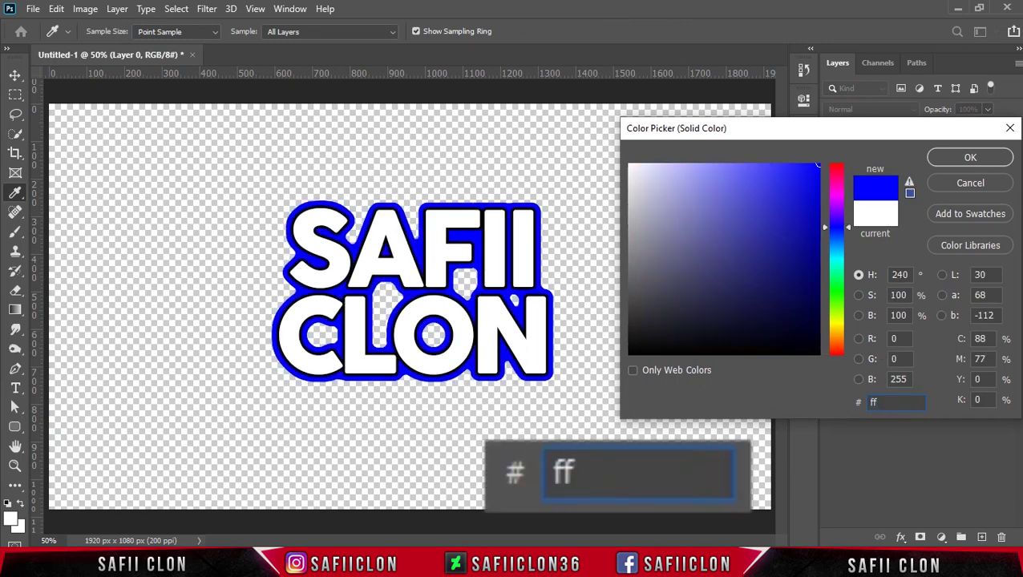
type("2020")
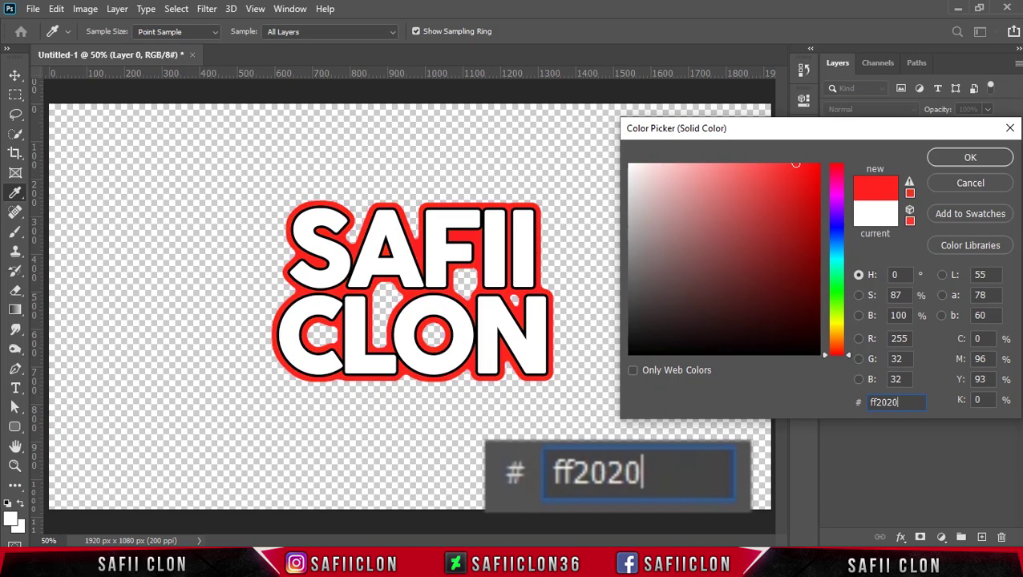
left_click(964, 156)
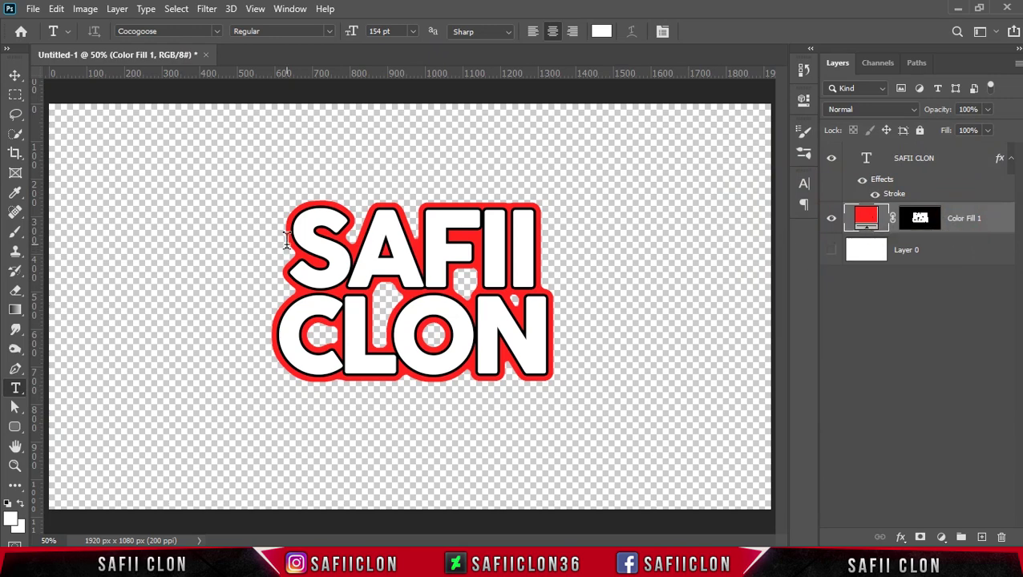
left_click(15, 369)
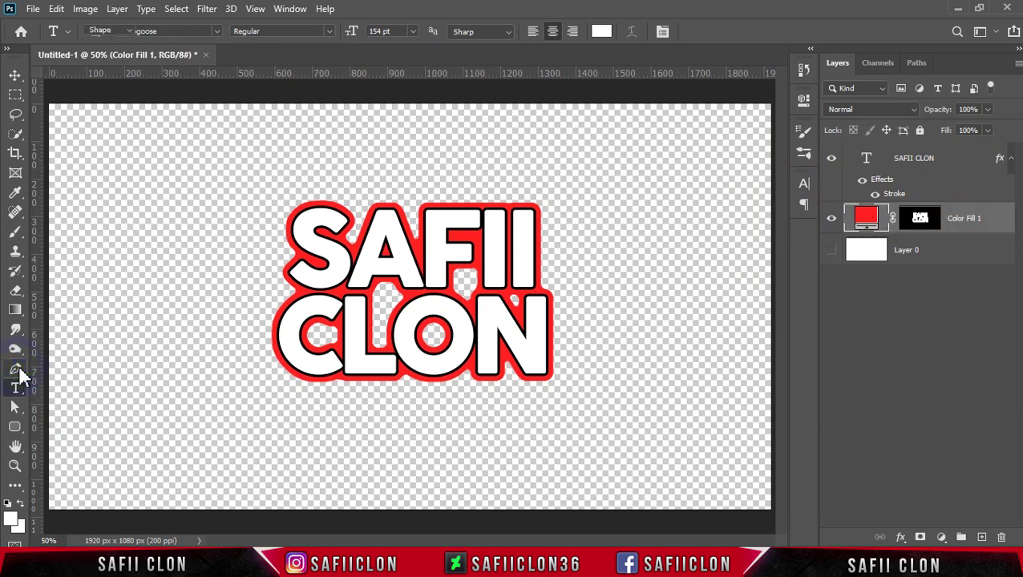
Set the Pen tool to Shape mode with New Layer, and zoom in on the lettering.
left_click(56, 368)
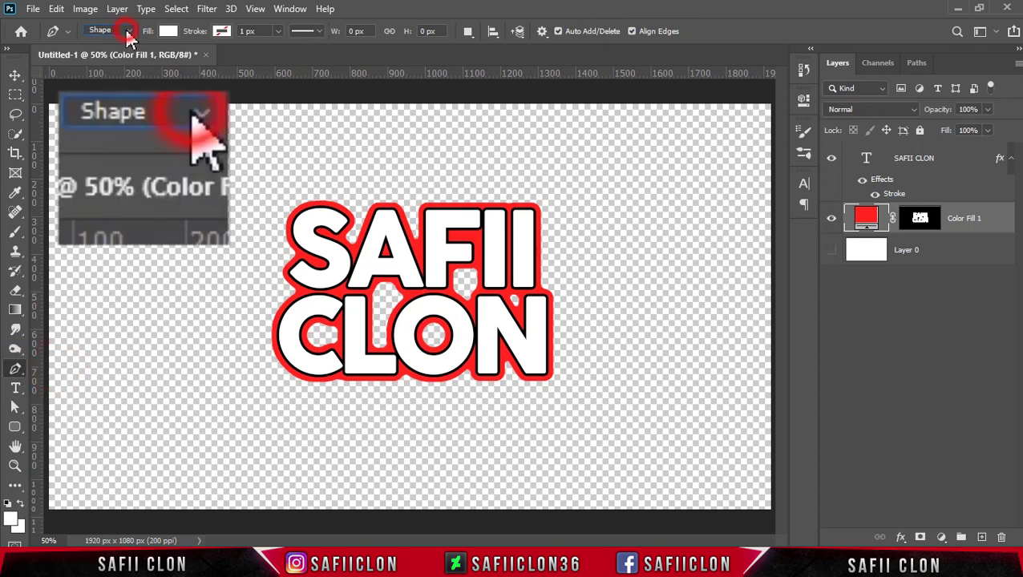
left_click(127, 34)
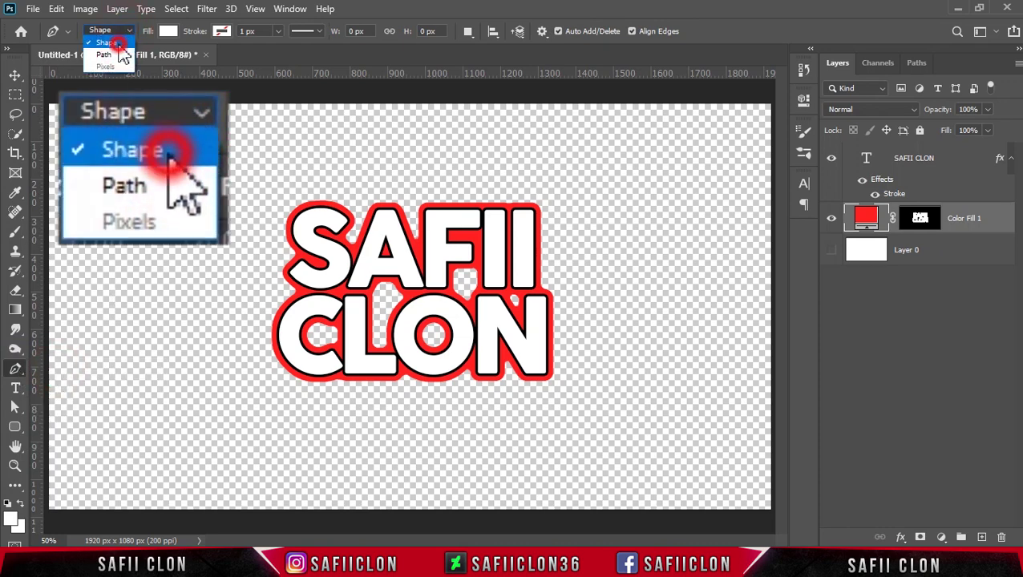
left_click(121, 43)
left_click(468, 31)
left_click(489, 46)
key("ctrl+plus")
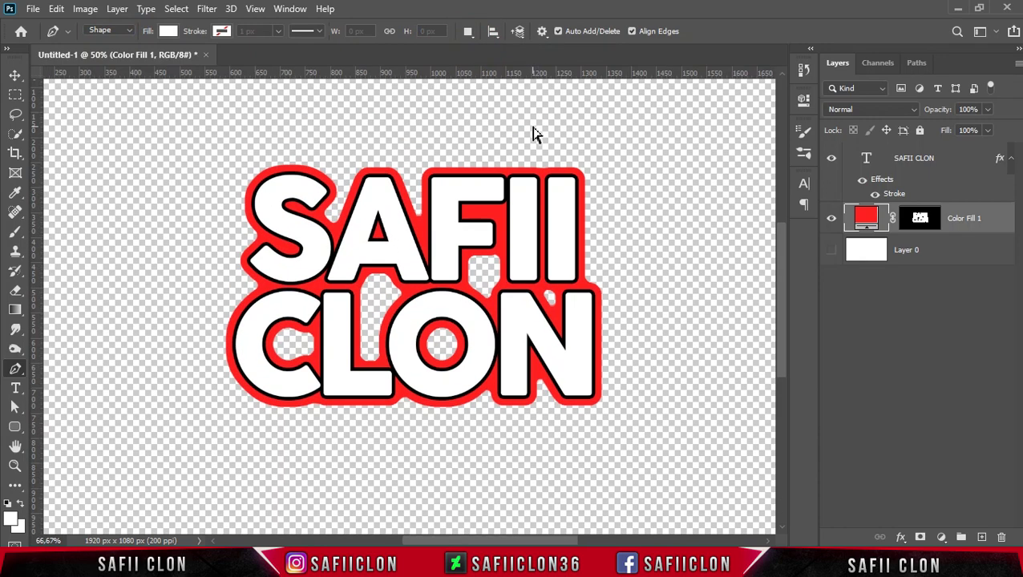
key("ctrl+plus")
Draw a polygon over the gap under the F and fill it red #ff2020.
left_click(489, 230)
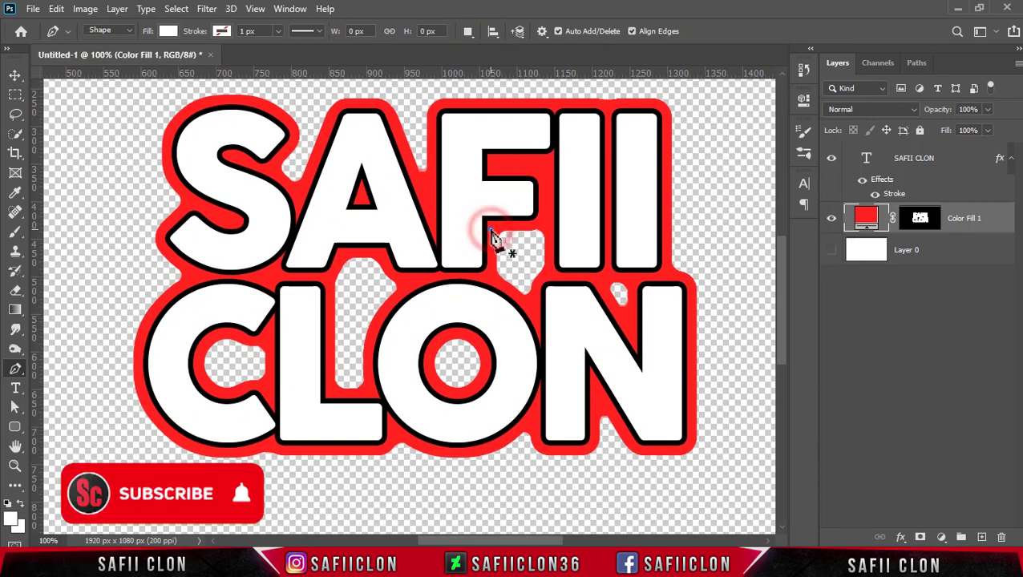
left_click(493, 280)
left_click(526, 302)
left_click(546, 270)
left_click(546, 225)
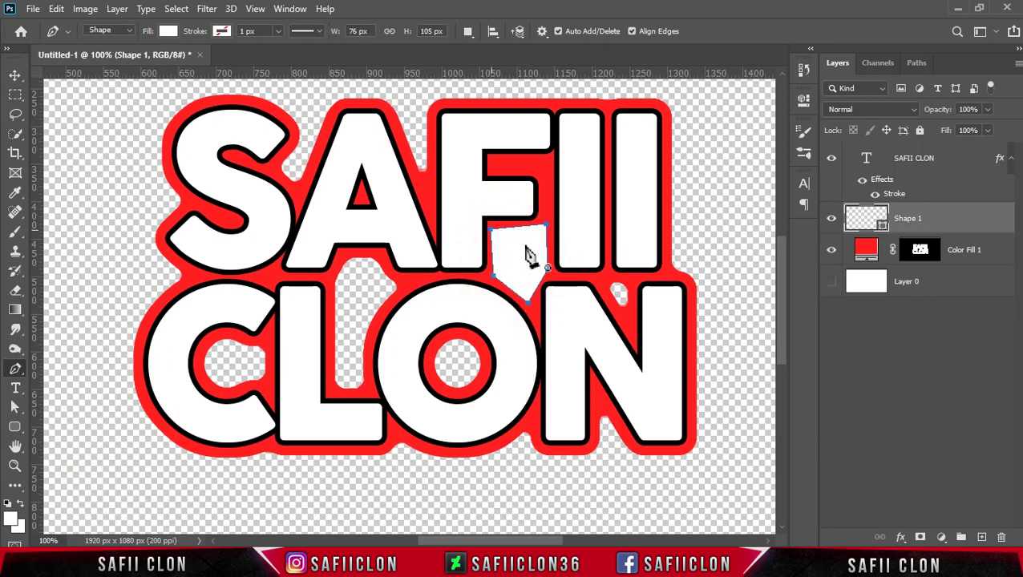
double_click(880, 225)
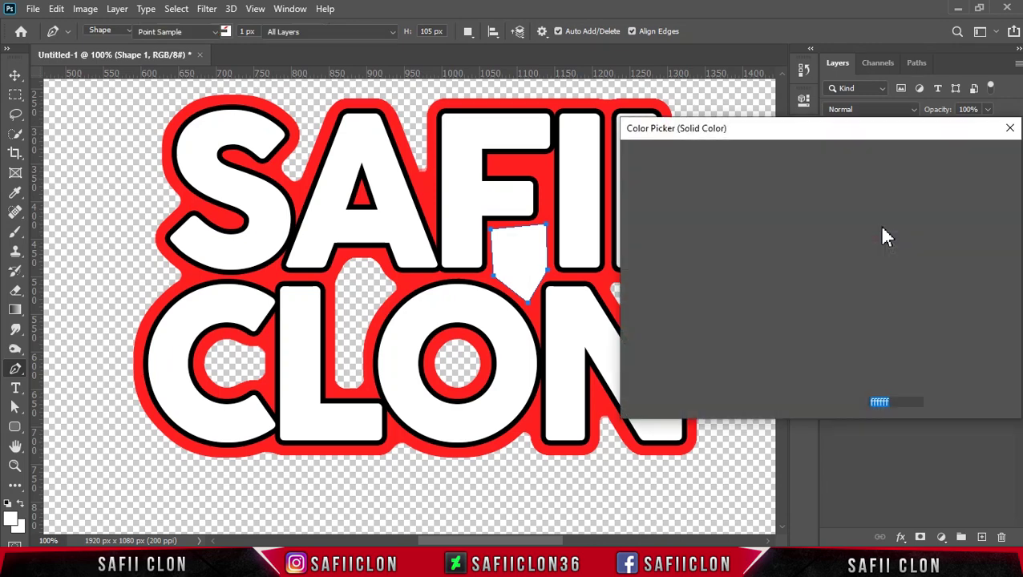
left_click(429, 205)
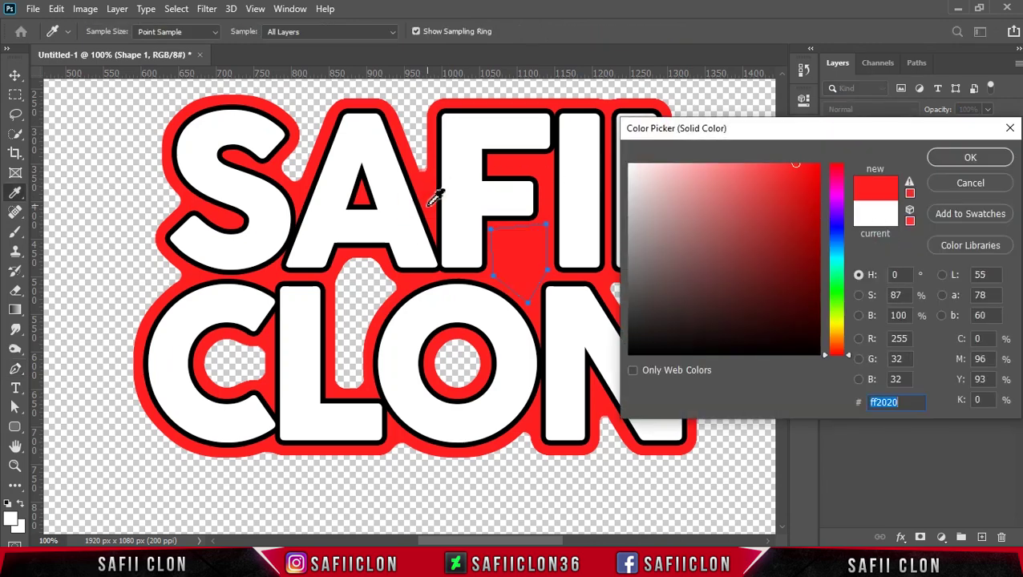
left_click(957, 158)
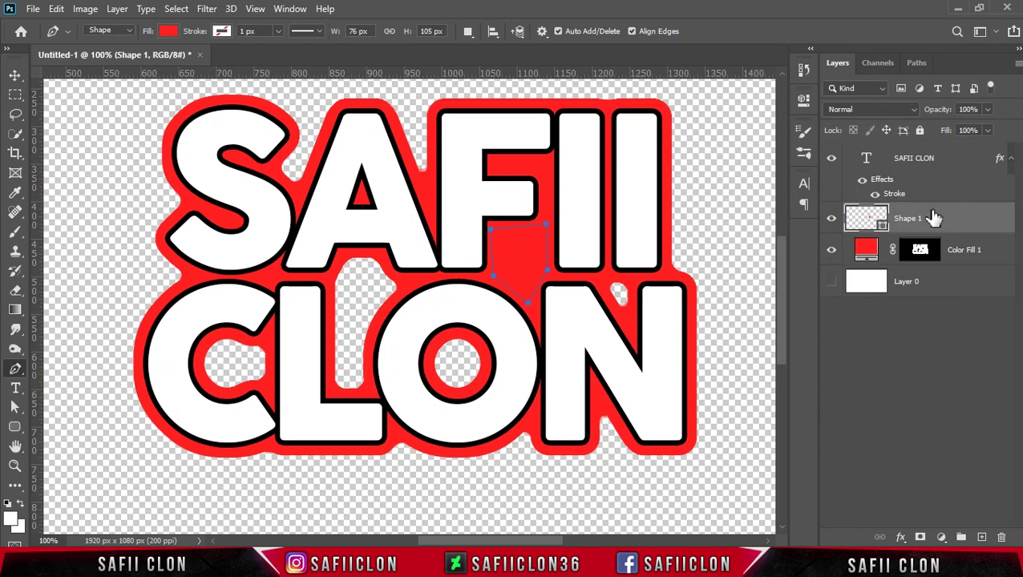
Set the pen to combine shapes and draw a red circle inside the O.
left_click(469, 36)
left_click(498, 64)
left_click(465, 396)
left_click(437, 389)
left_click(430, 362)
left_click(447, 346)
Draw a red shape filling the gap between the L and O.
left_click(405, 281)
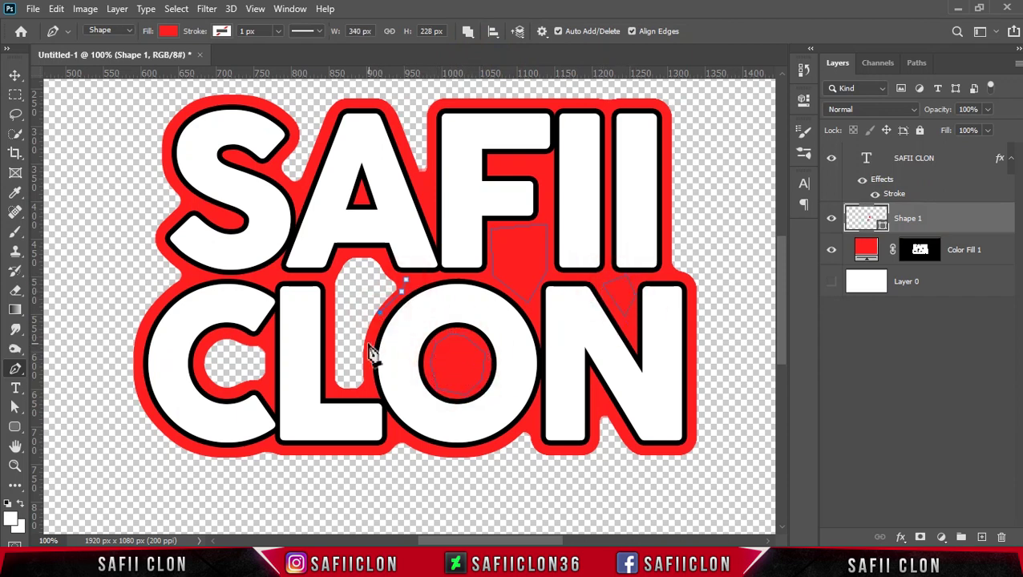
left_click(329, 351)
left_click(329, 281)
left_click(339, 256)
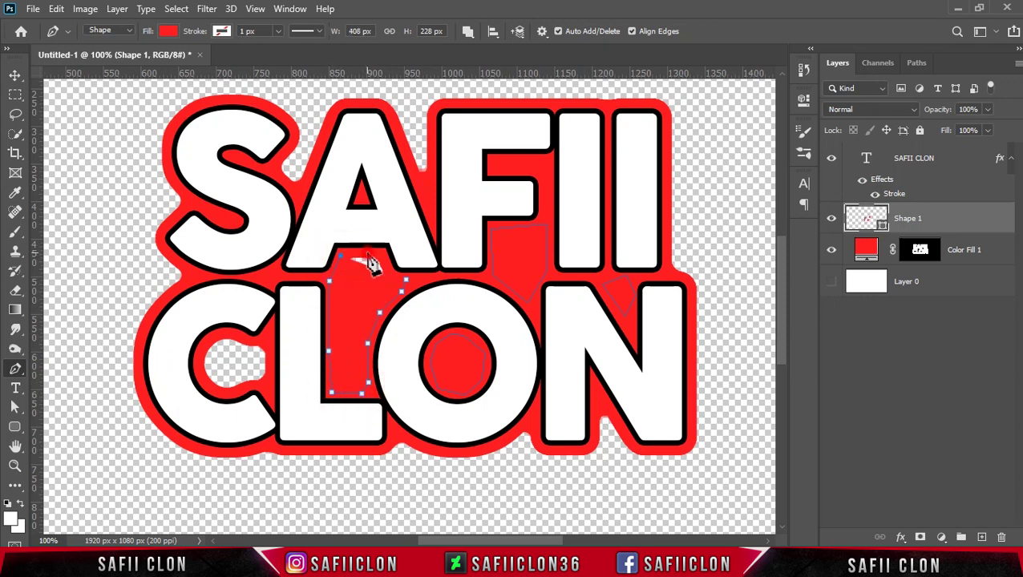
left_click(270, 338)
Fill the inner curve of the C with red, then toggle Shape 1 to compare.
left_click(269, 382)
left_click(227, 392)
left_click(204, 383)
left_click(198, 352)
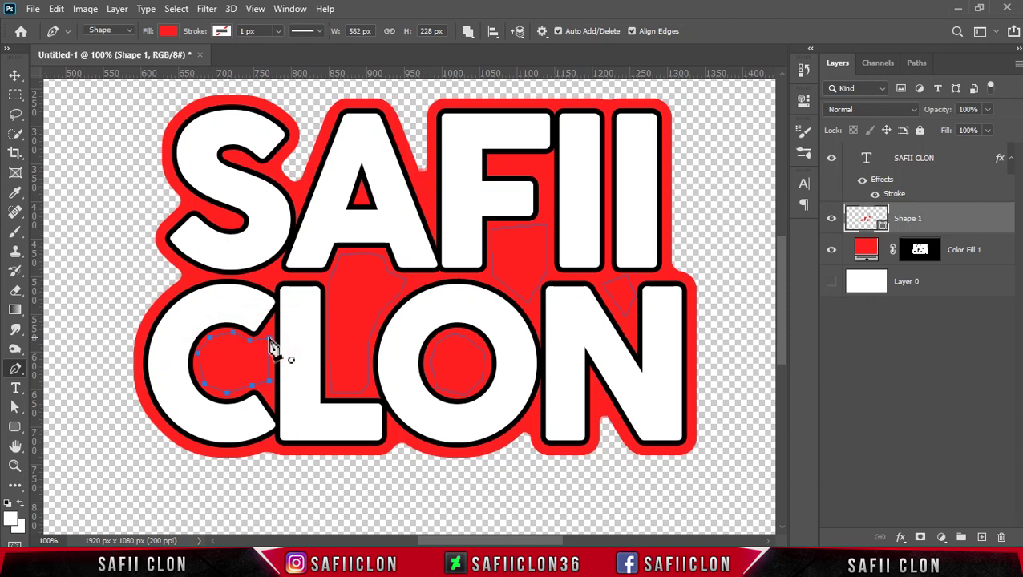
left_click(834, 224)
left_click(833, 224)
Load the red Color Fill 1 shape as a selection and expand it by 20 px.
left_click(920, 252, "ctrl")
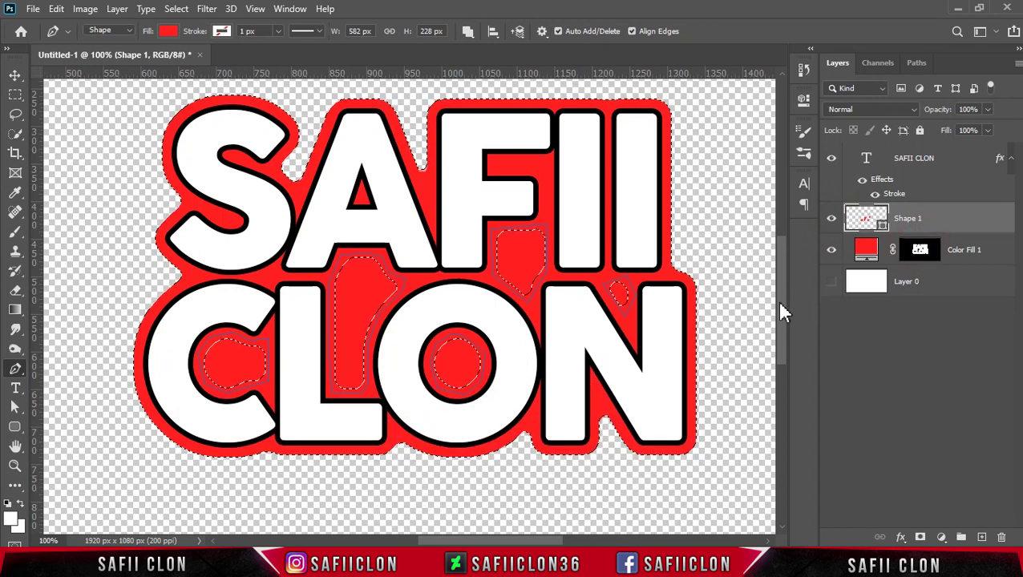
left_click_drag(778, 311, 782, 303)
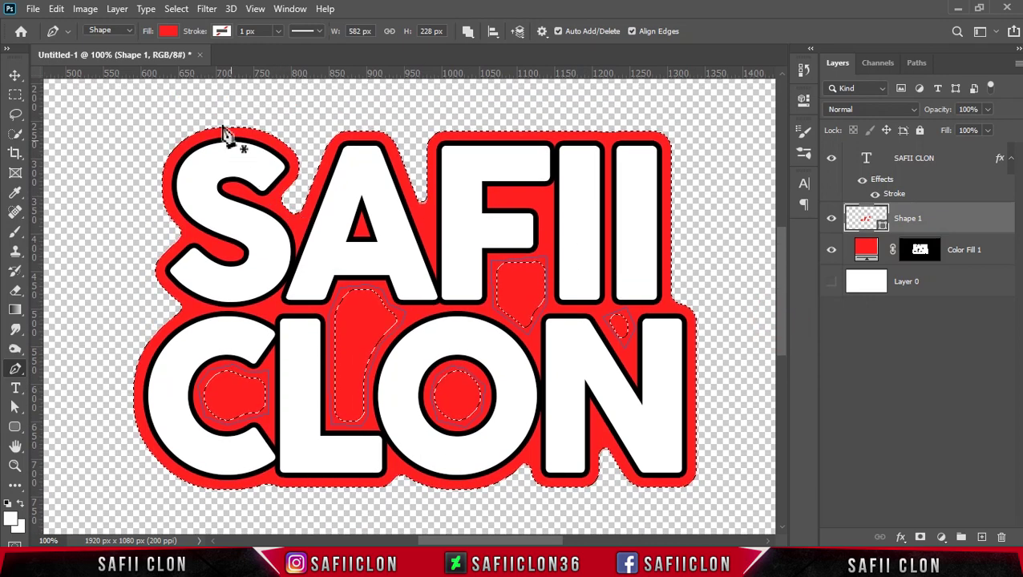
left_click(176, 9)
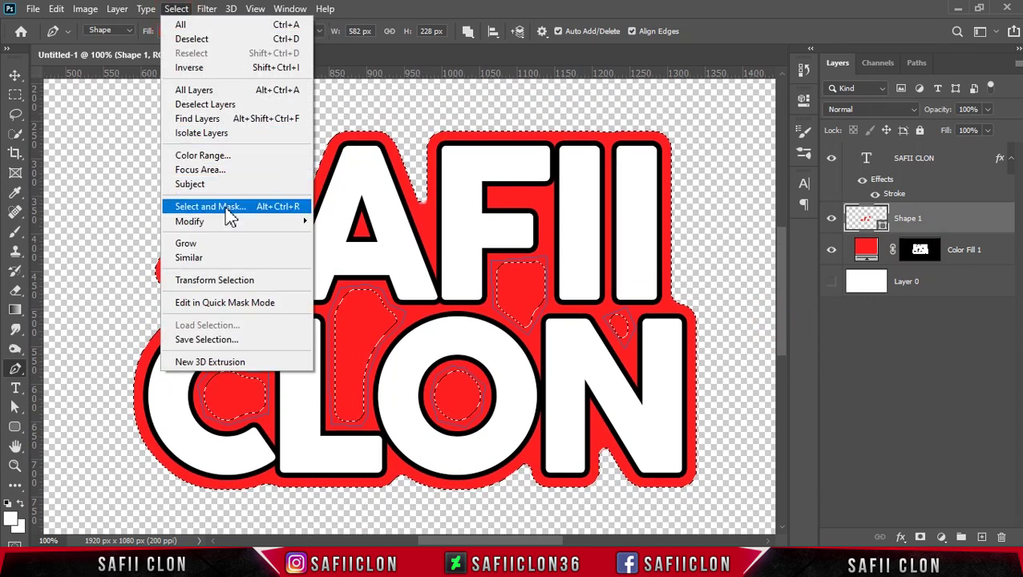
mouse_move(190, 221)
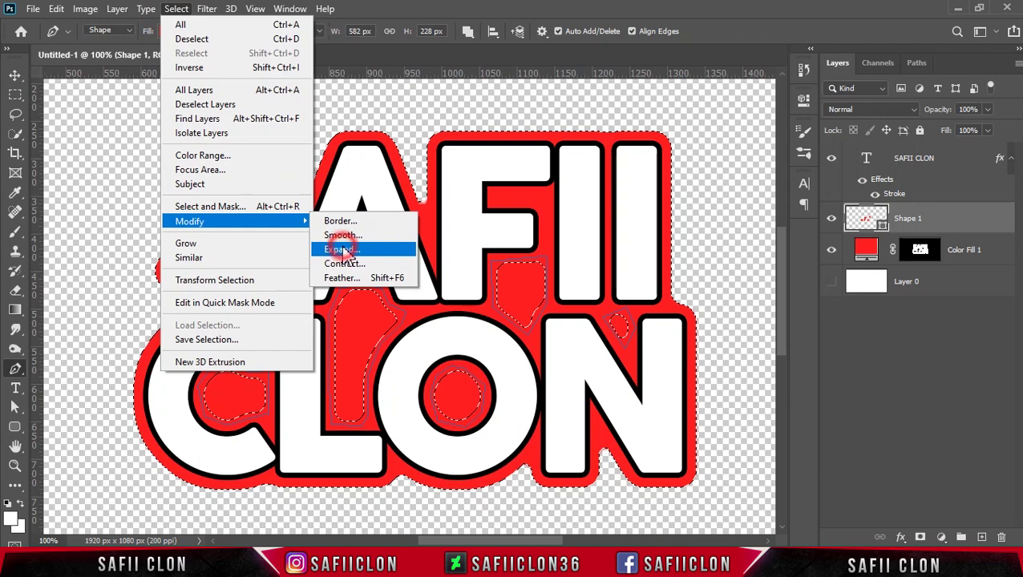
left_click(340, 250)
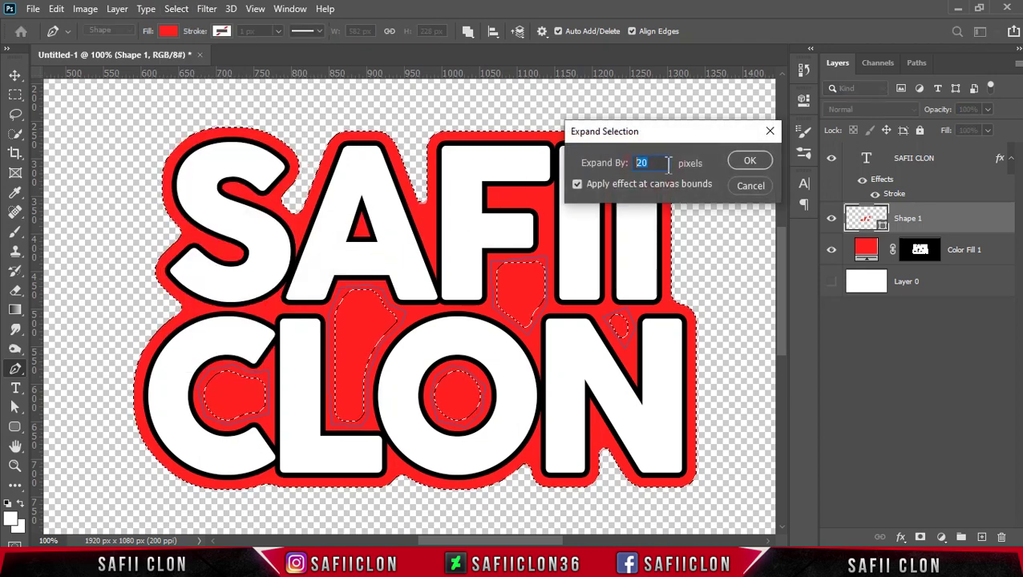
left_click(744, 164)
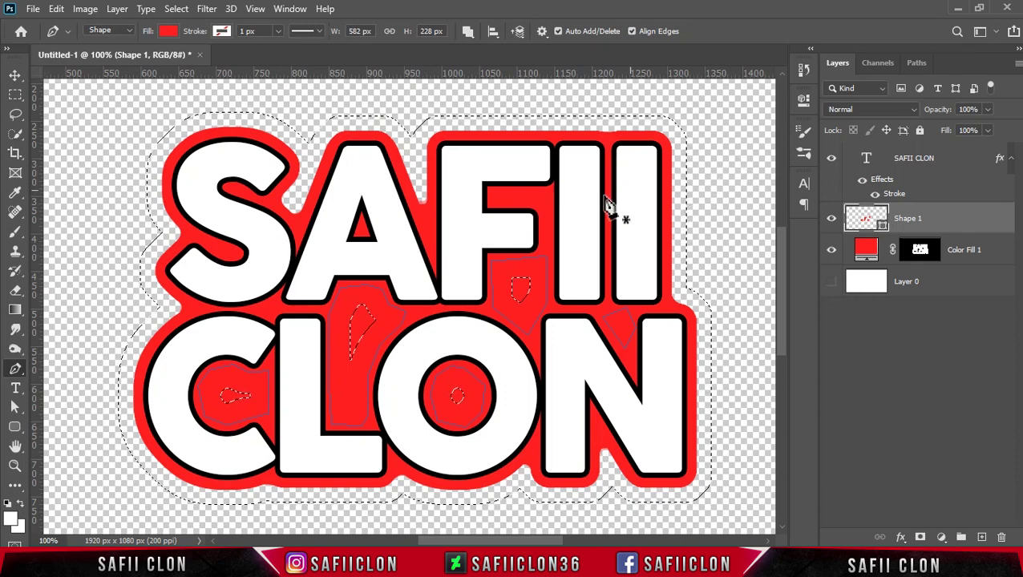
Smooth the expanded selection at a 10 px radius and make Layer 0 active.
left_click(176, 9)
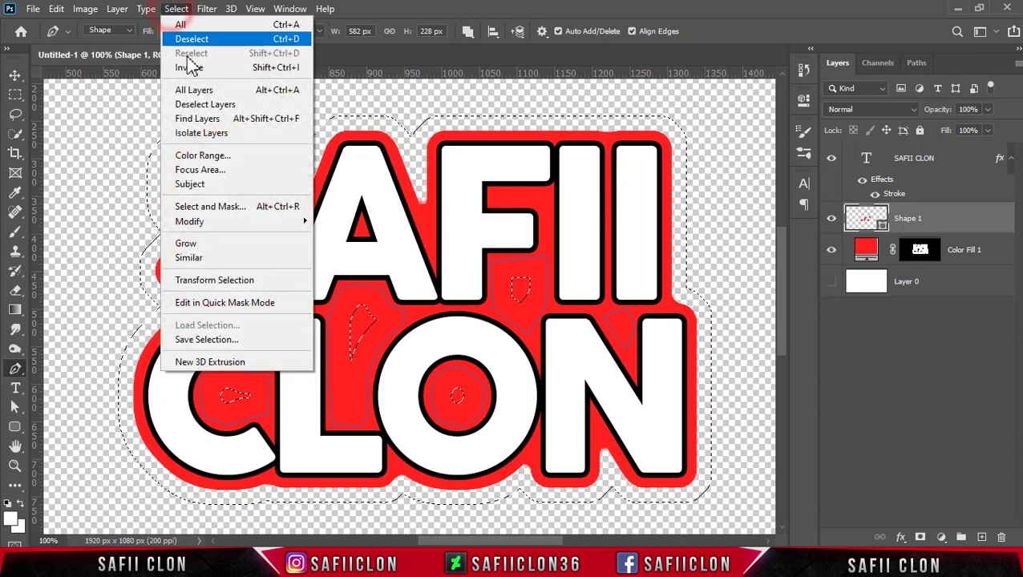
mouse_move(236, 221)
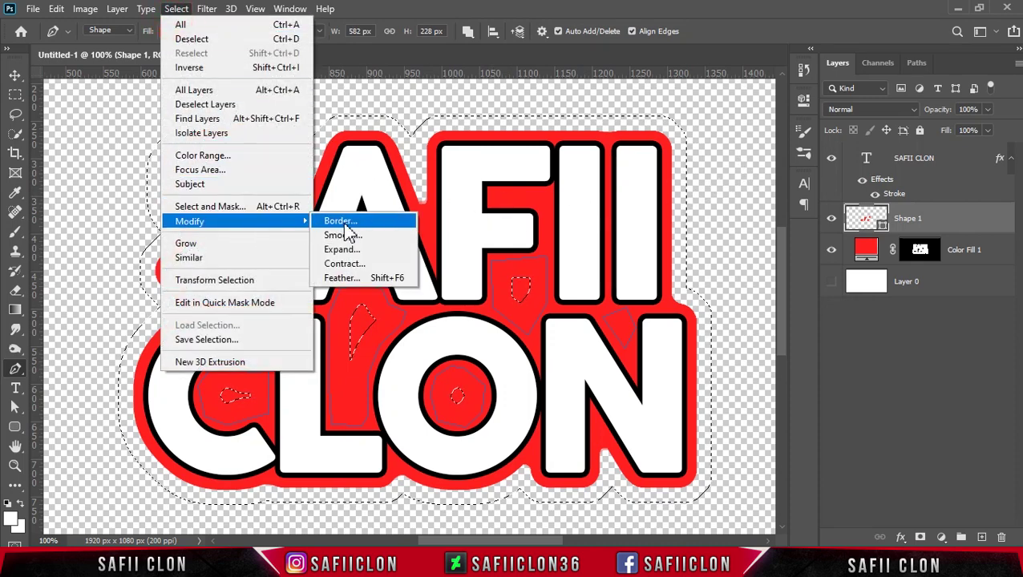
left_click(348, 236)
left_click(586, 169)
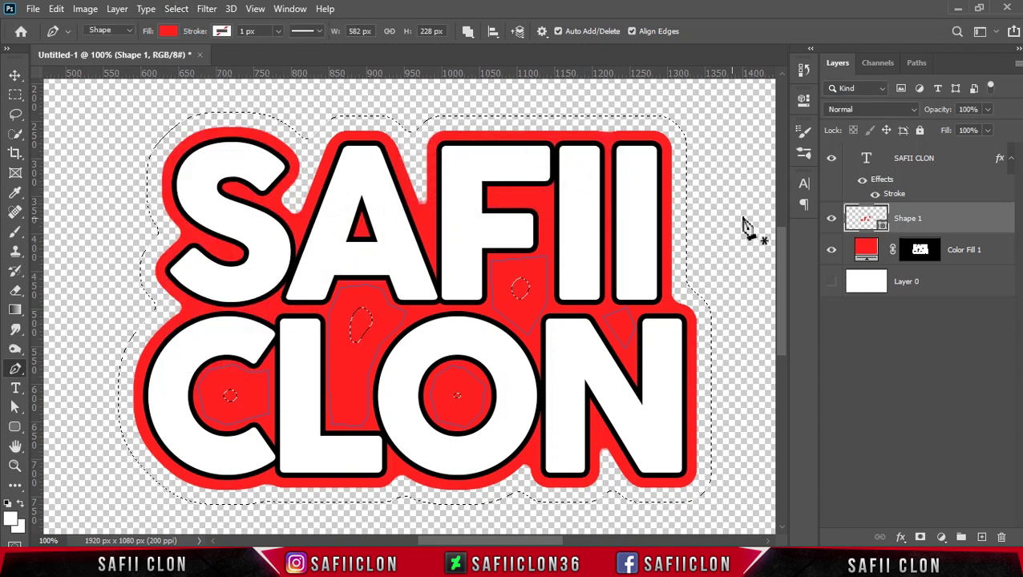
left_click(938, 287)
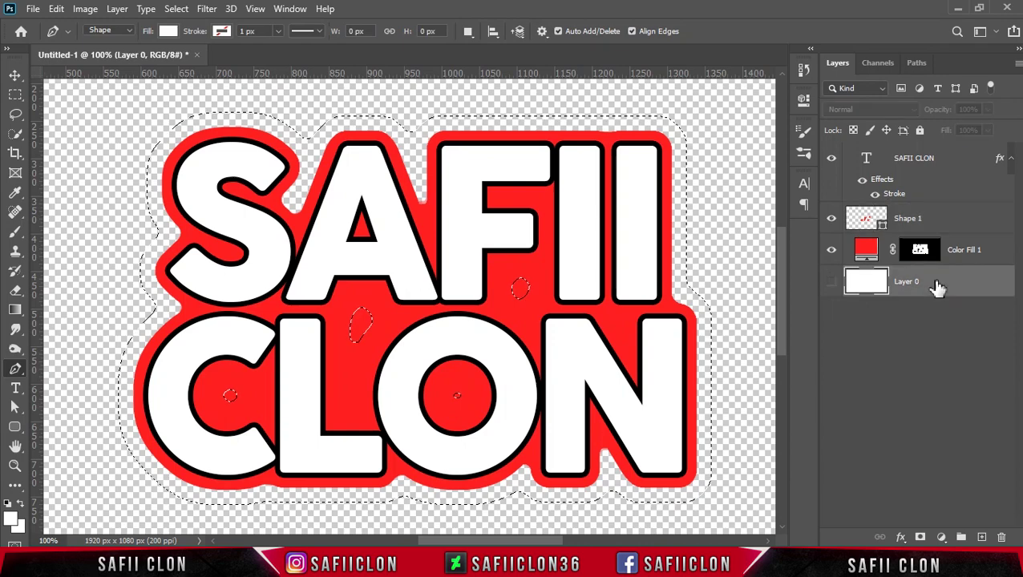
Add a lime-green #d8ff20 Solid Color fill layer, Color Fill 2, beneath the red backing.
left_click(943, 537)
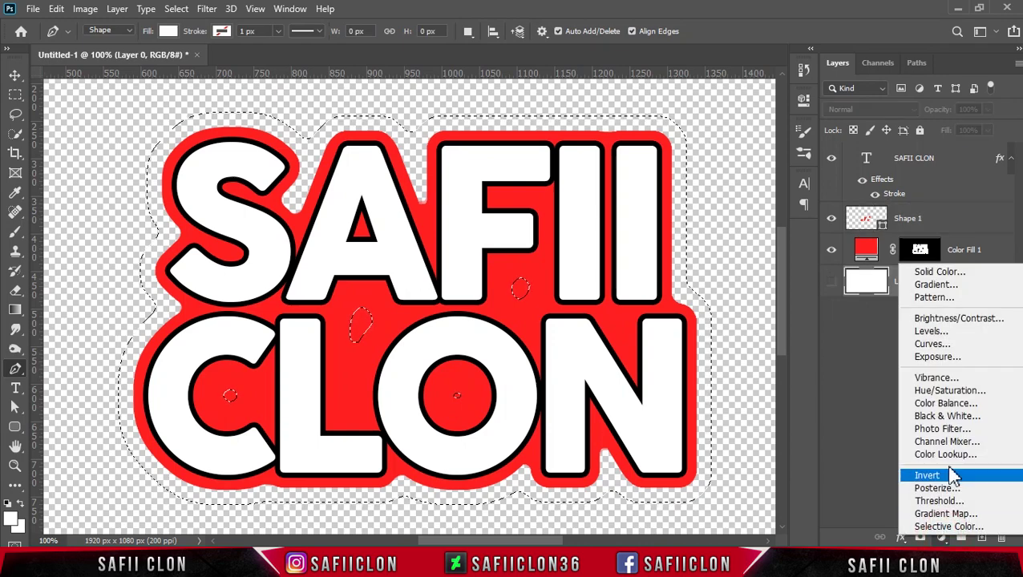
left_click(951, 274)
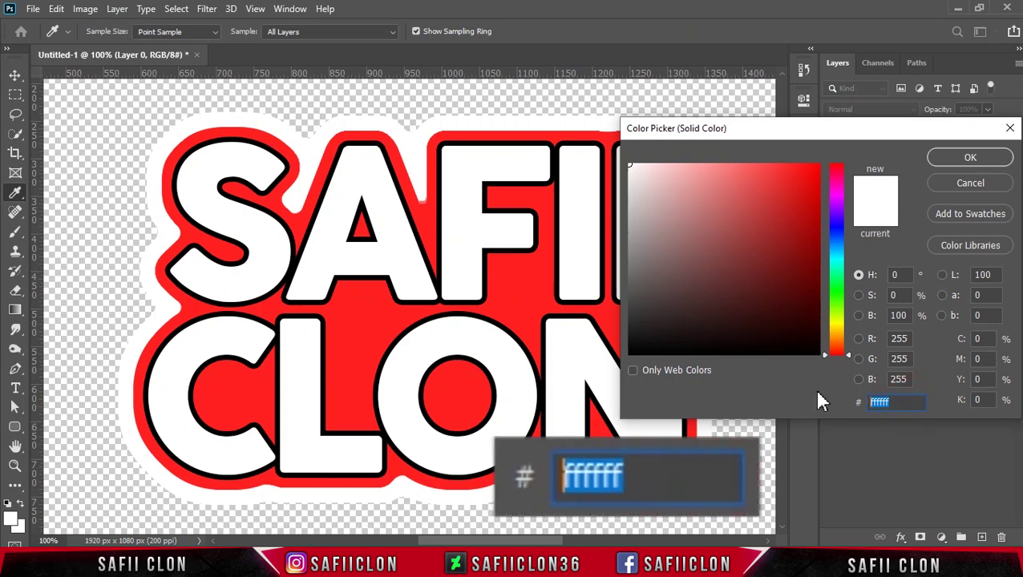
type("d")
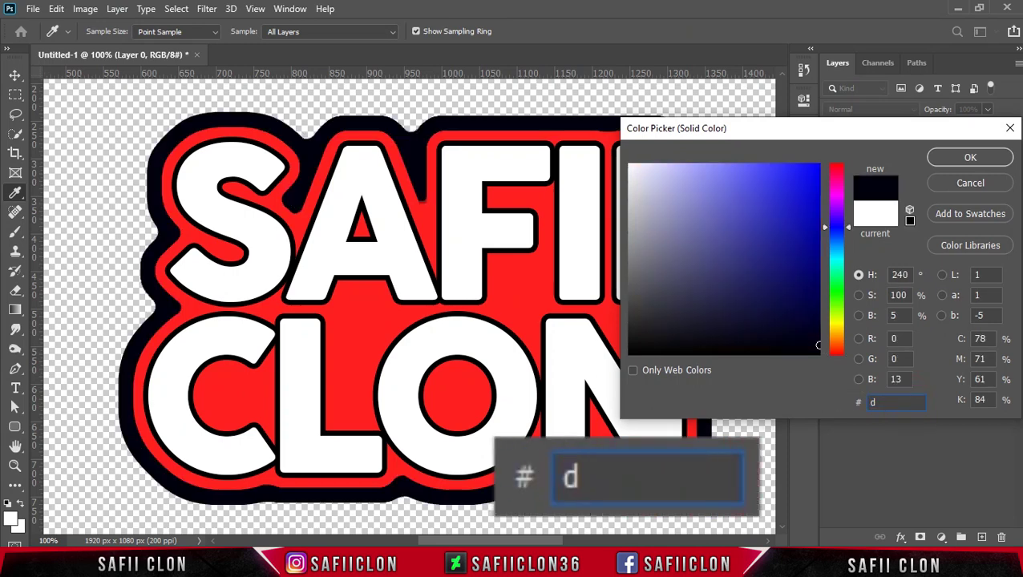
type("8ff")
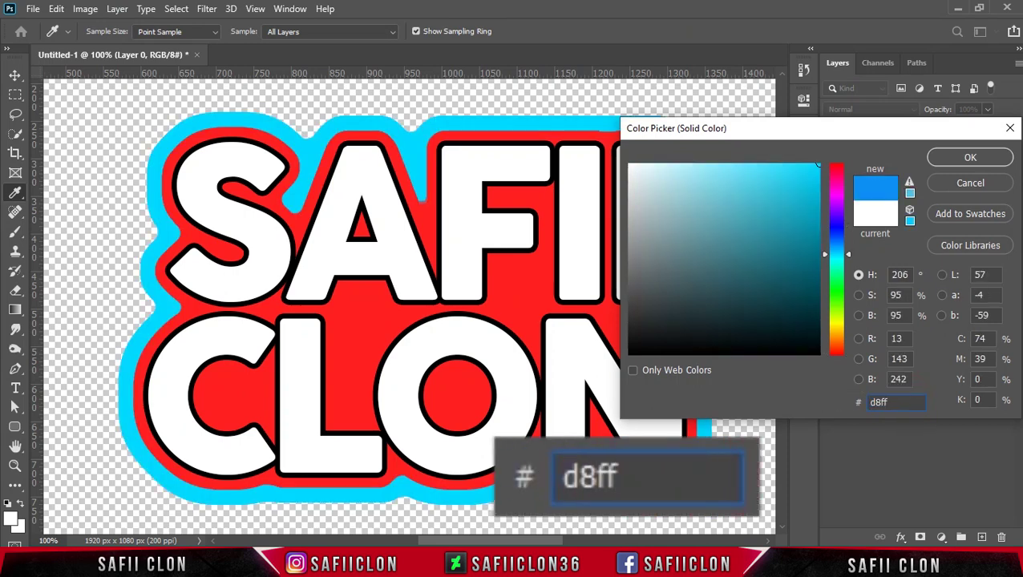
type("20")
left_click(979, 158)
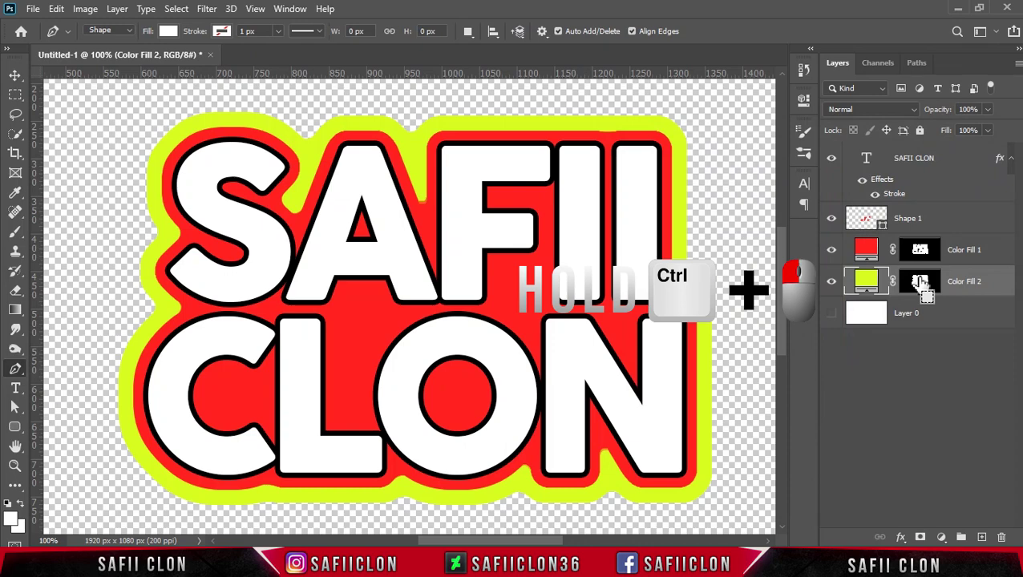
Load the lime-green ring from Color Fill 2's mask as a selection, expand it 20 px and smooth it.
left_click(921, 282, "ctrl")
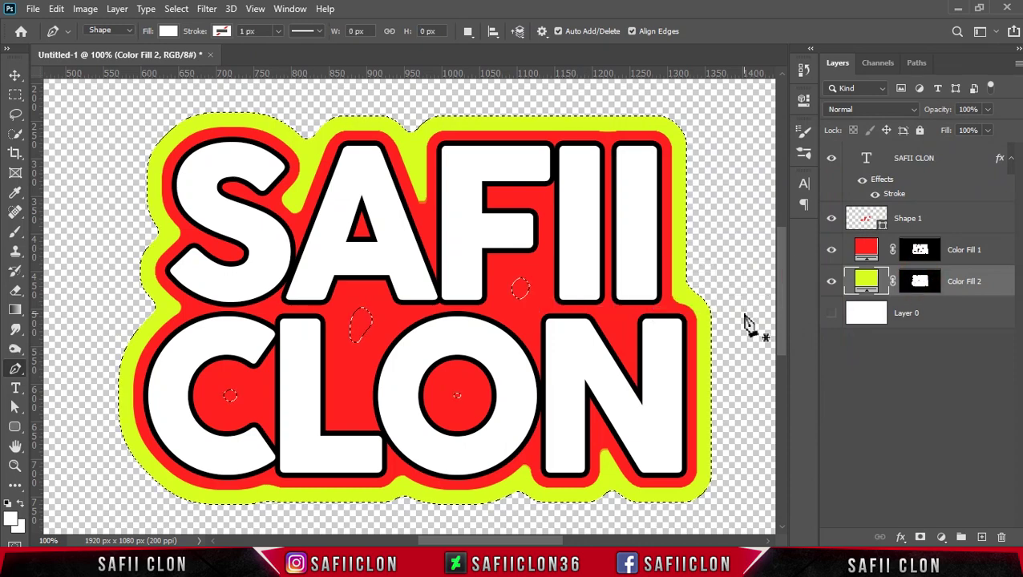
key("ctrl+minus")
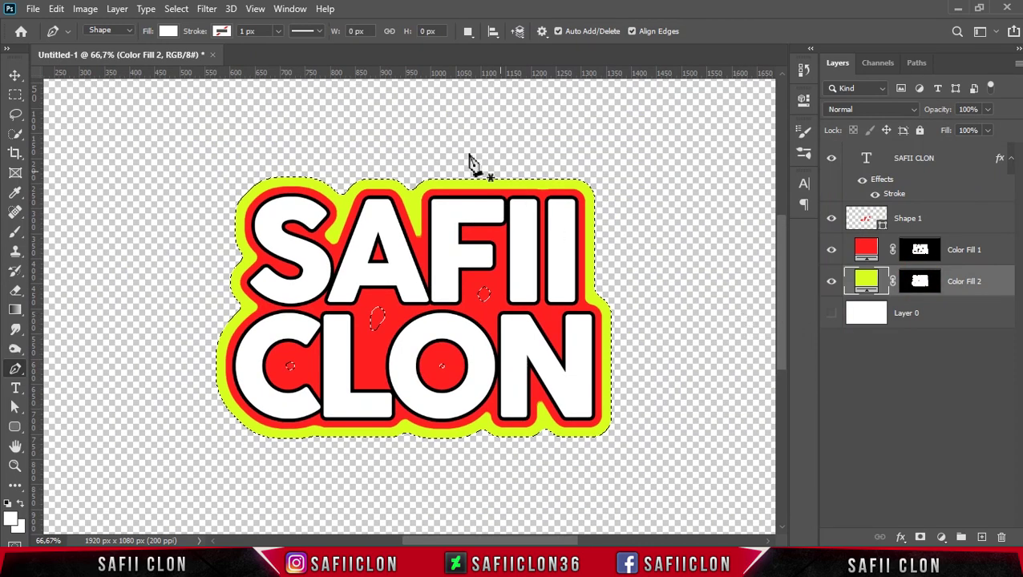
left_click(176, 8)
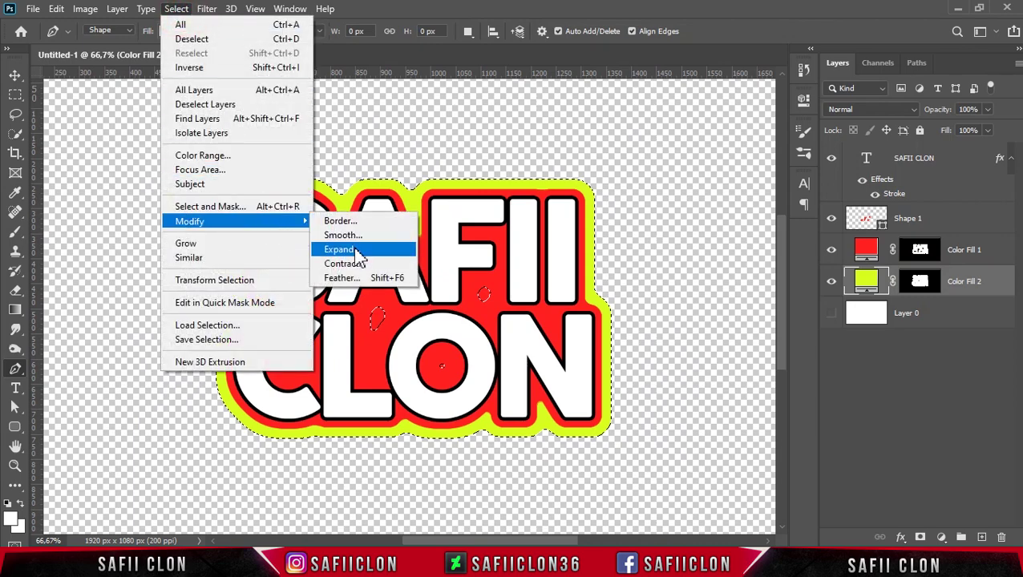
mouse_move(240, 222)
left_click(355, 250)
left_click(748, 159)
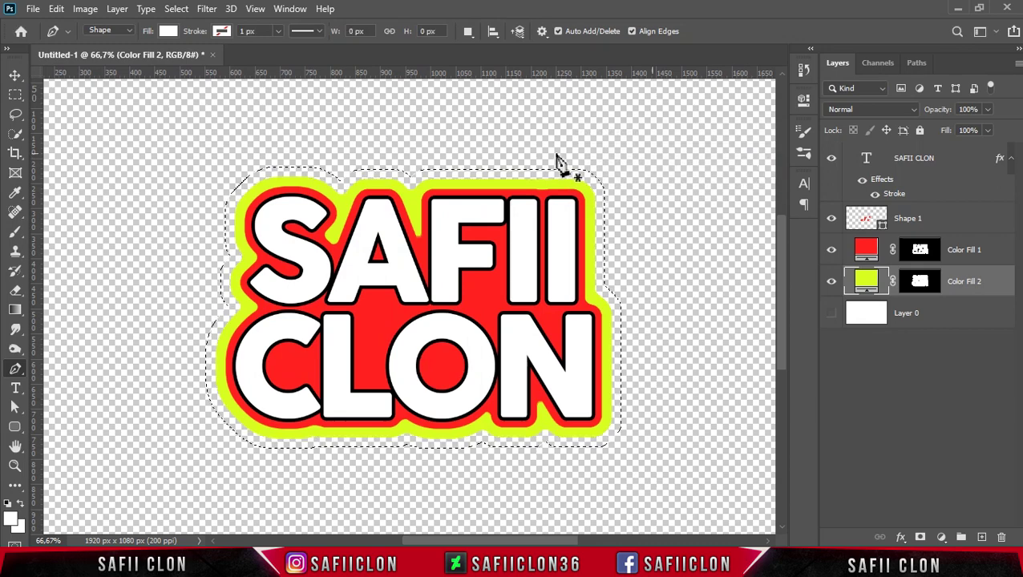
left_click(176, 9)
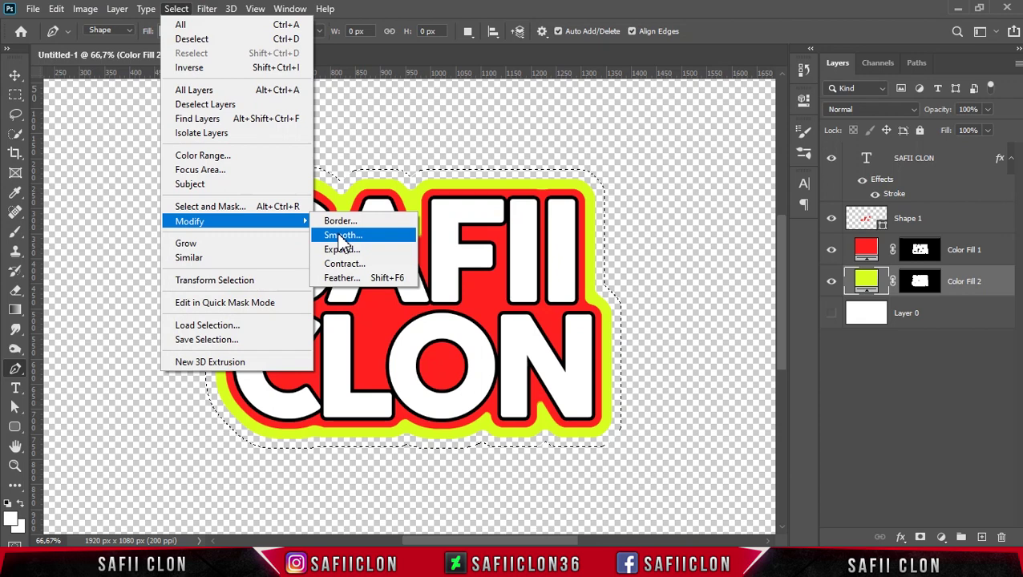
mouse_move(236, 221)
left_click(356, 246)
left_click(589, 172)
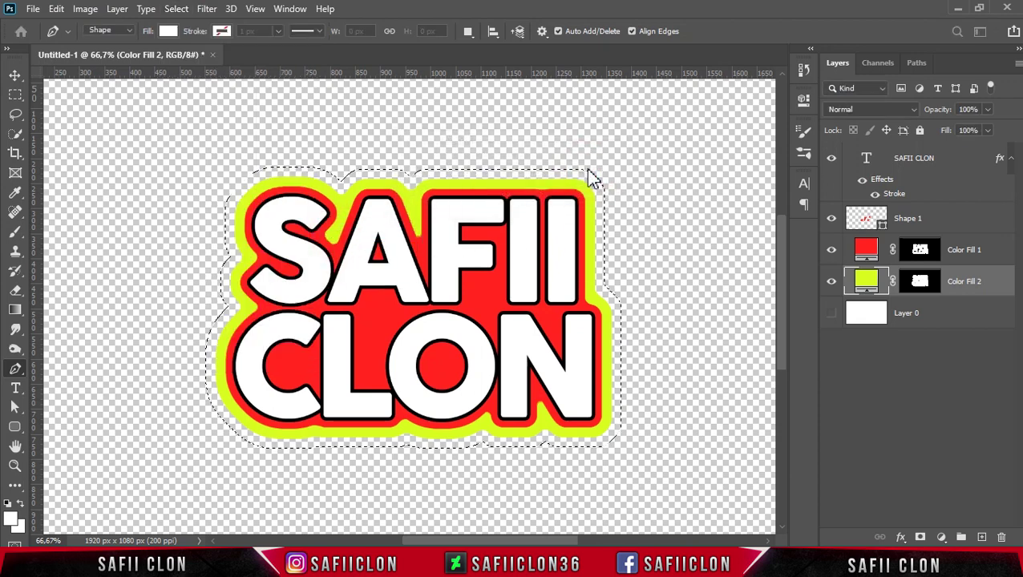
left_click(946, 316)
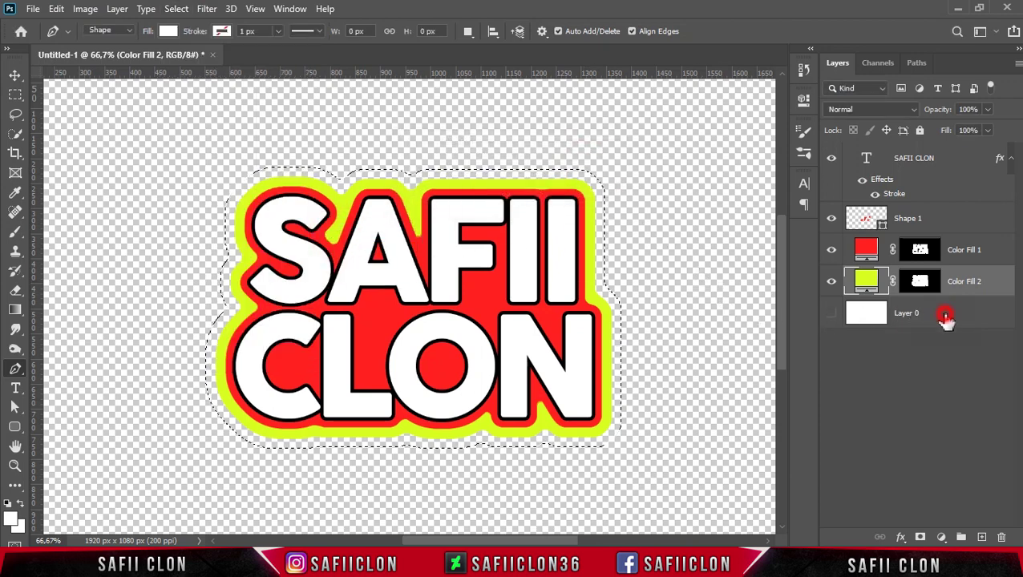
Add an orange #ff7420 Solid Color fill layer from the expanded selection.
left_click(941, 537)
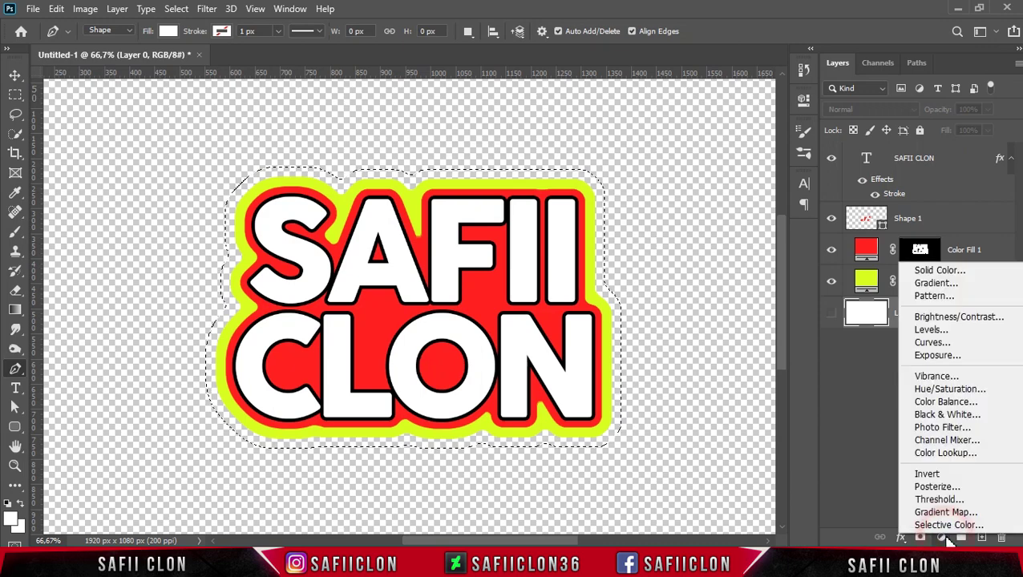
left_click(934, 272)
left_click(878, 402)
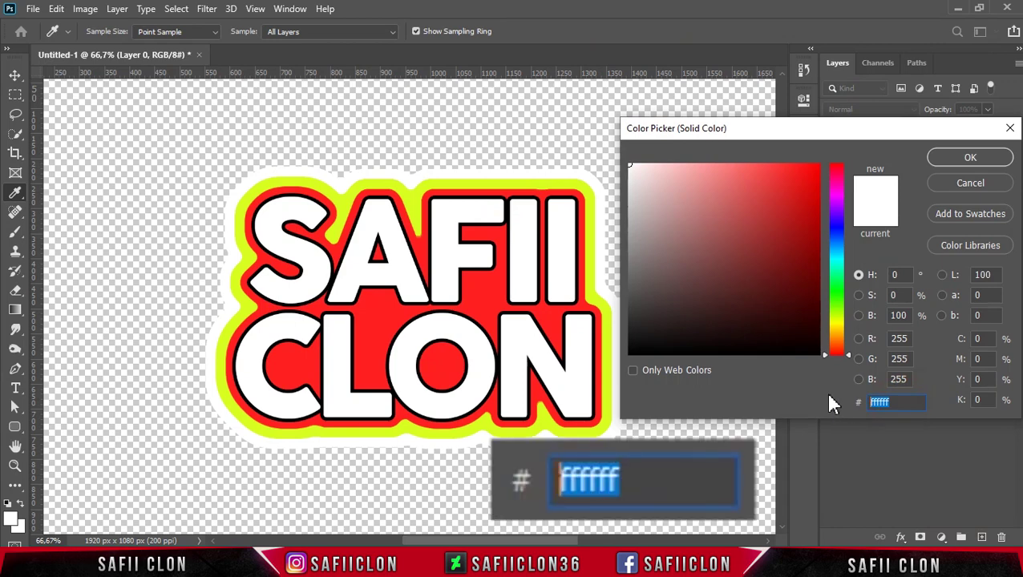
type("ff7420")
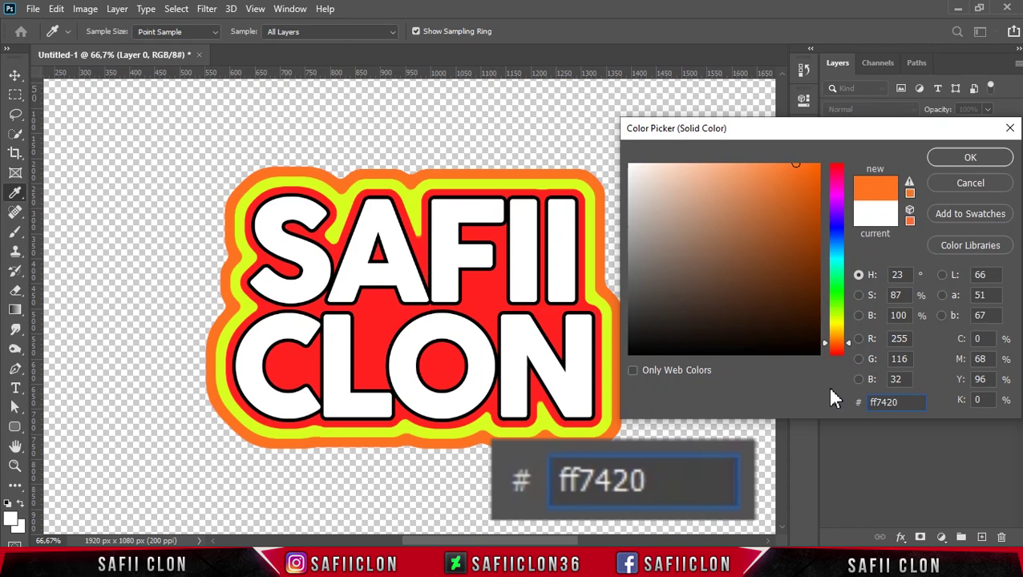
left_click(962, 159)
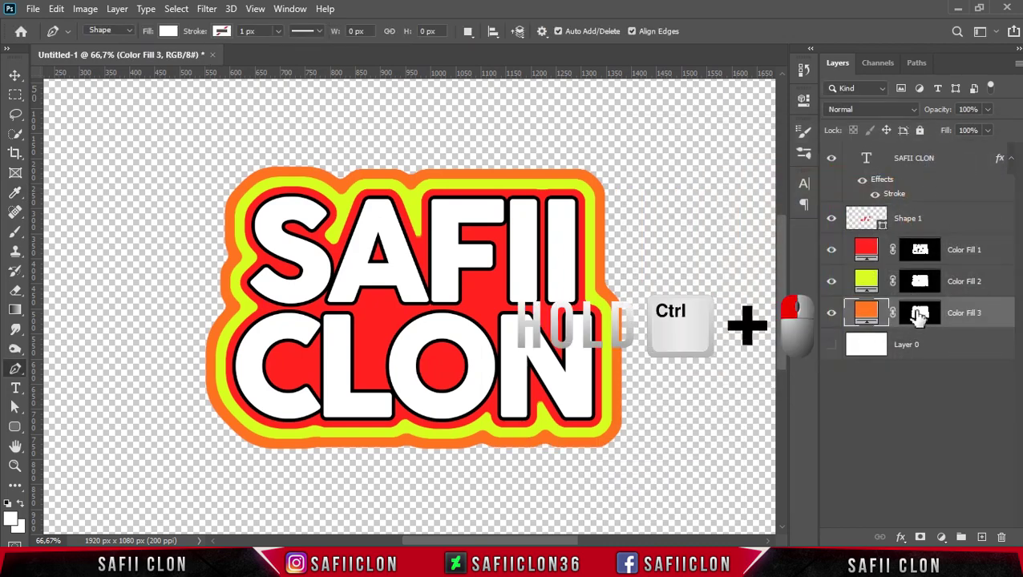
Load the orange ring's mask as a selection, expand it 20 px and smooth it with radius 10.
left_click(919, 313, "ctrl")
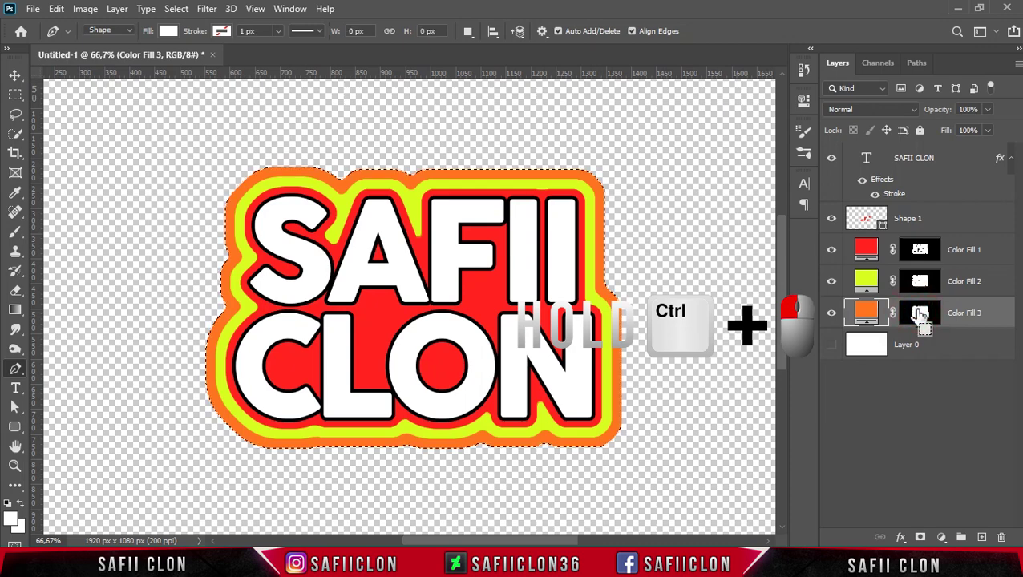
left_click(177, 10)
mouse_move(190, 222)
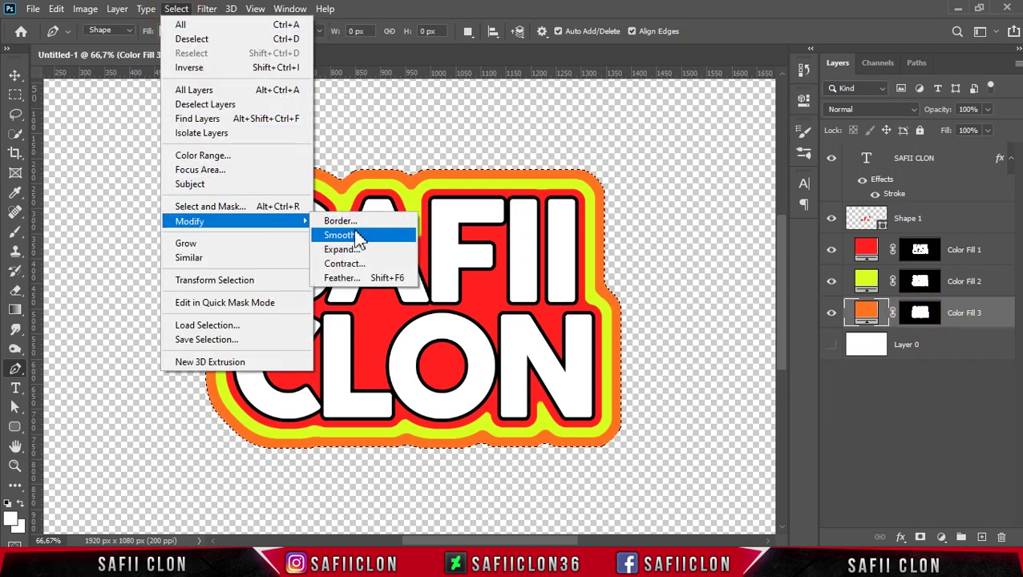
left_click(357, 251)
left_click(746, 162)
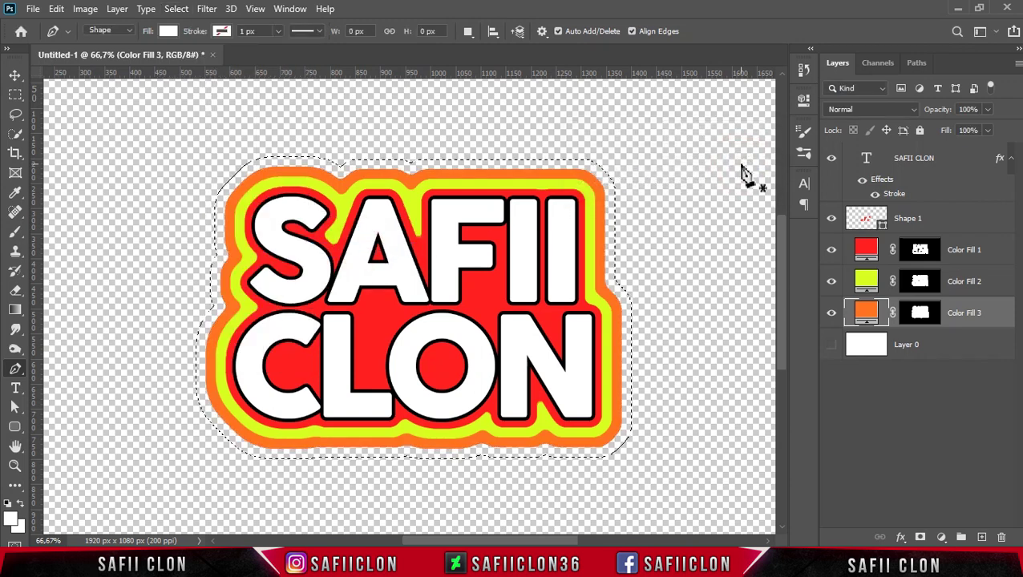
left_click(177, 9)
mouse_move(190, 221)
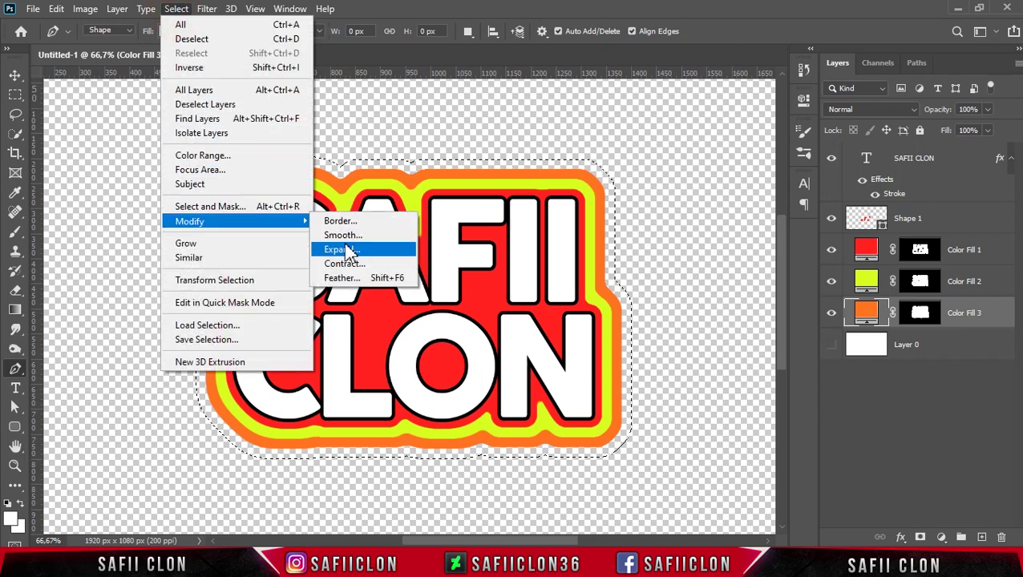
left_click(347, 235)
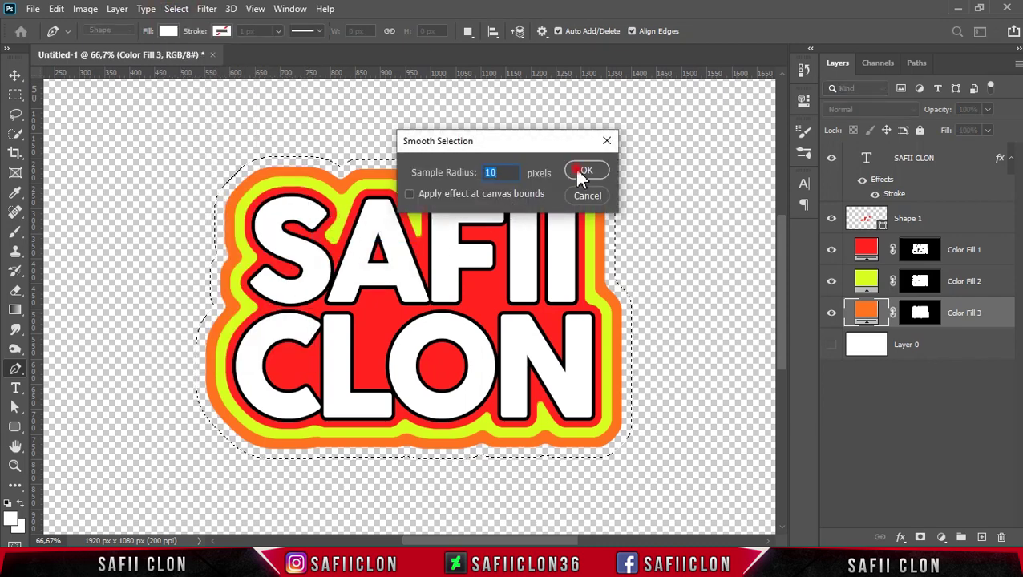
left_click(586, 170)
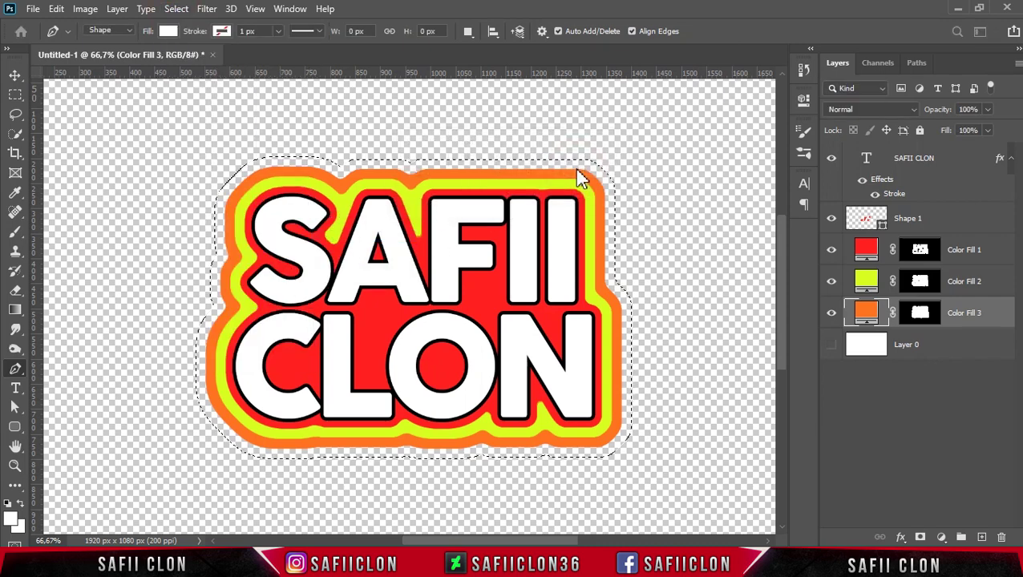
left_click(938, 352)
left_click(942, 537)
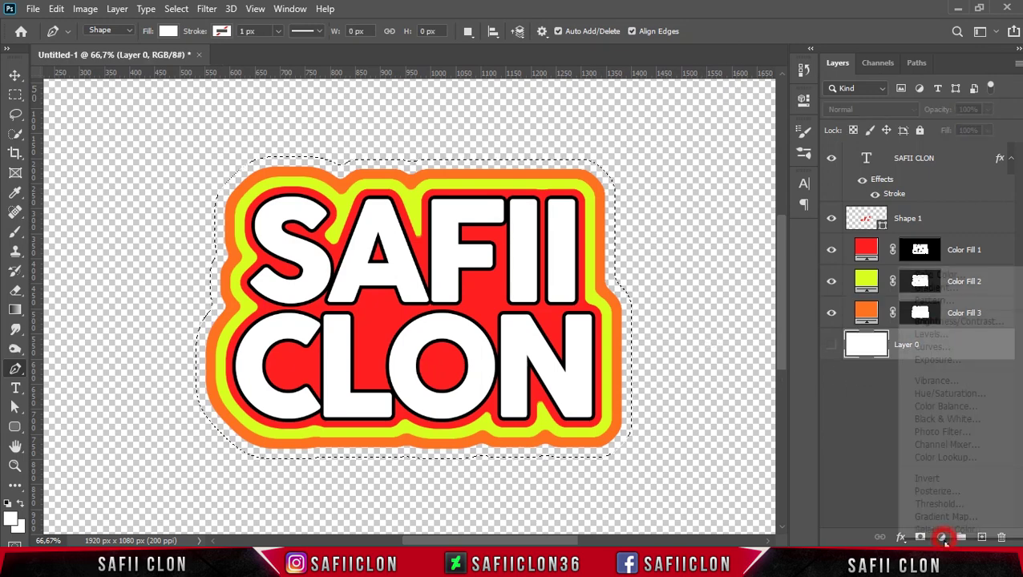
Add a blue #206fff Solid Color fill layer, sampled from the orange ring and hue-shifted to blue.
left_click(952, 275)
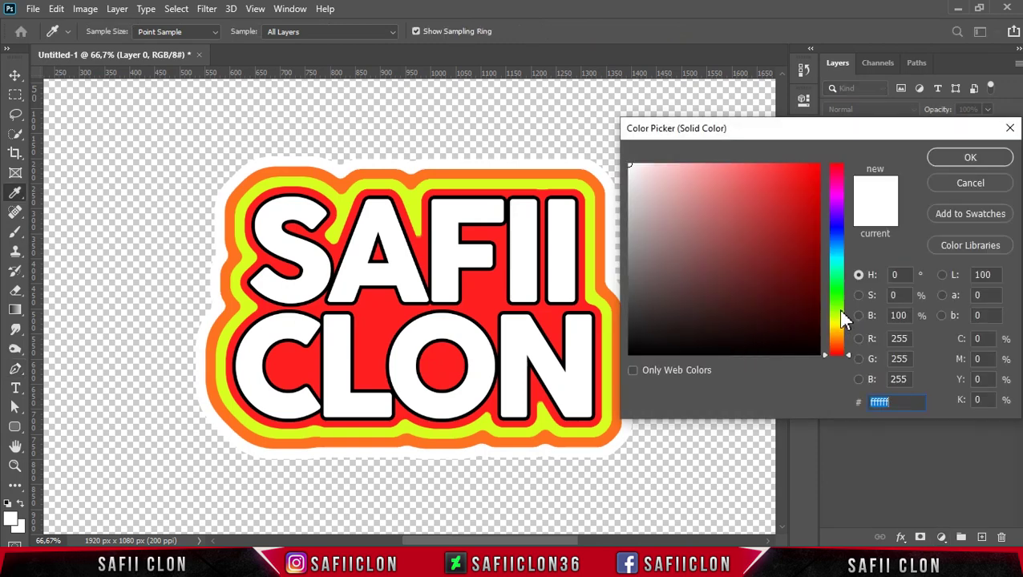
left_click(837, 299)
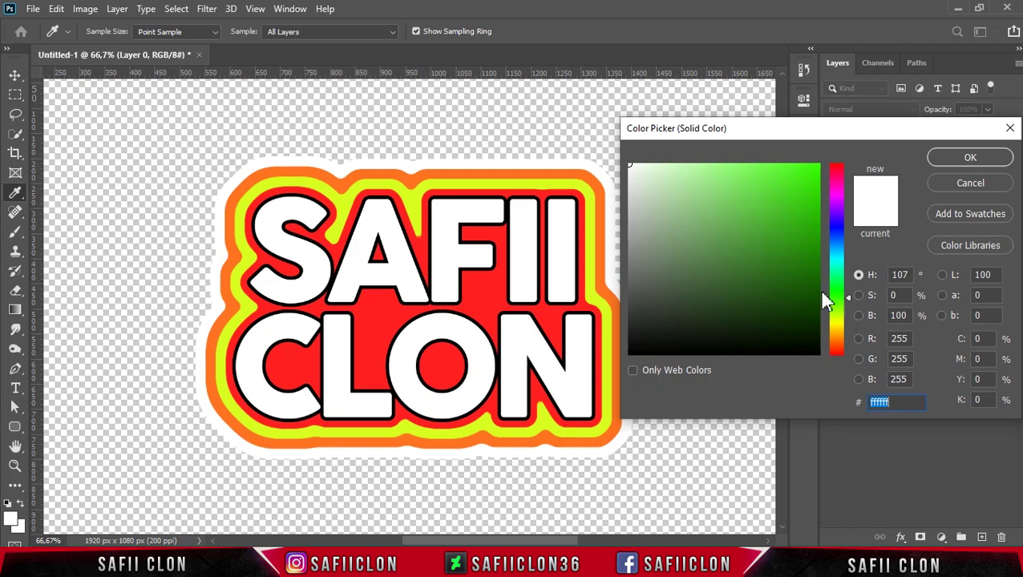
left_click(587, 178)
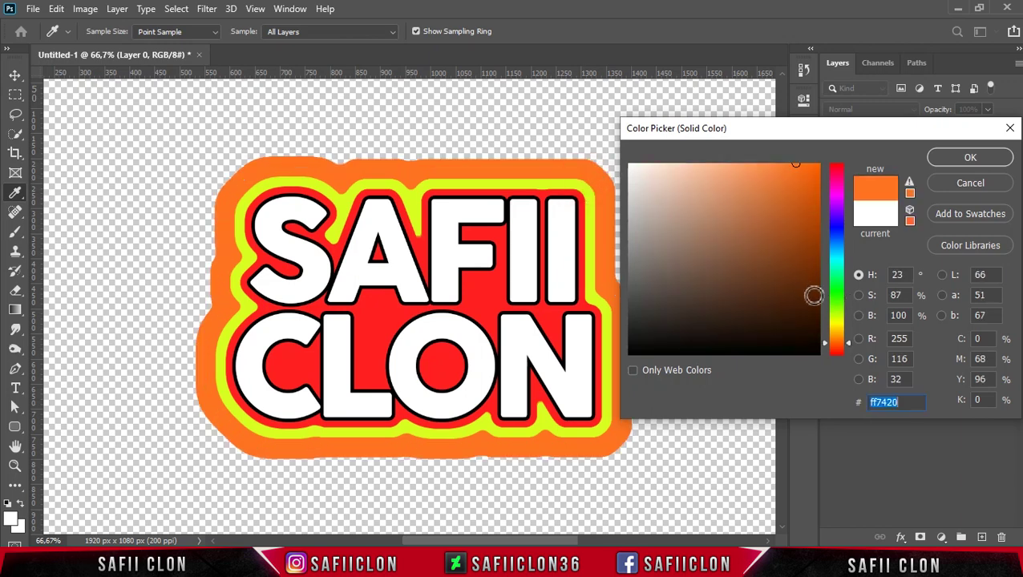
left_click(841, 320)
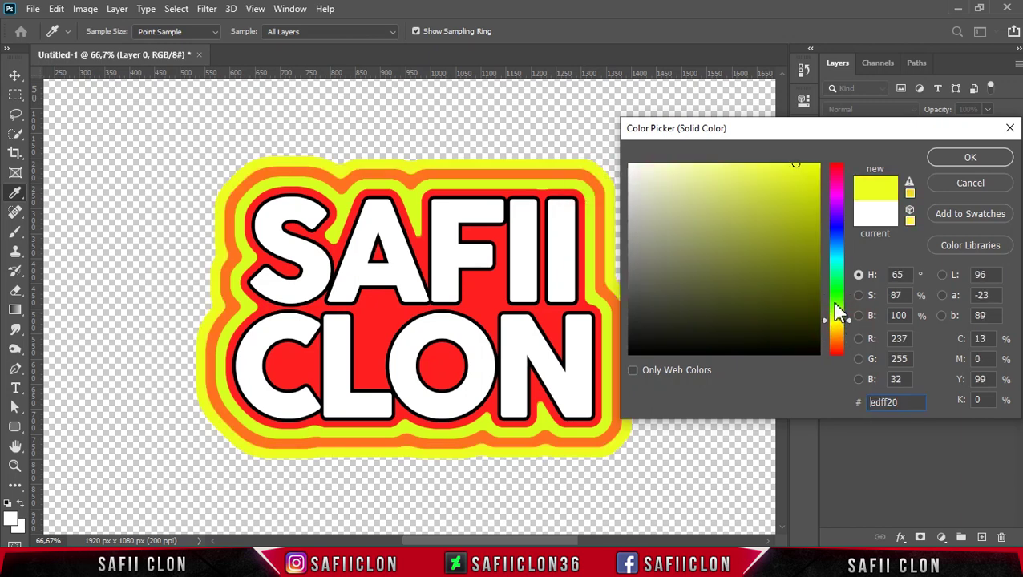
left_click(838, 295)
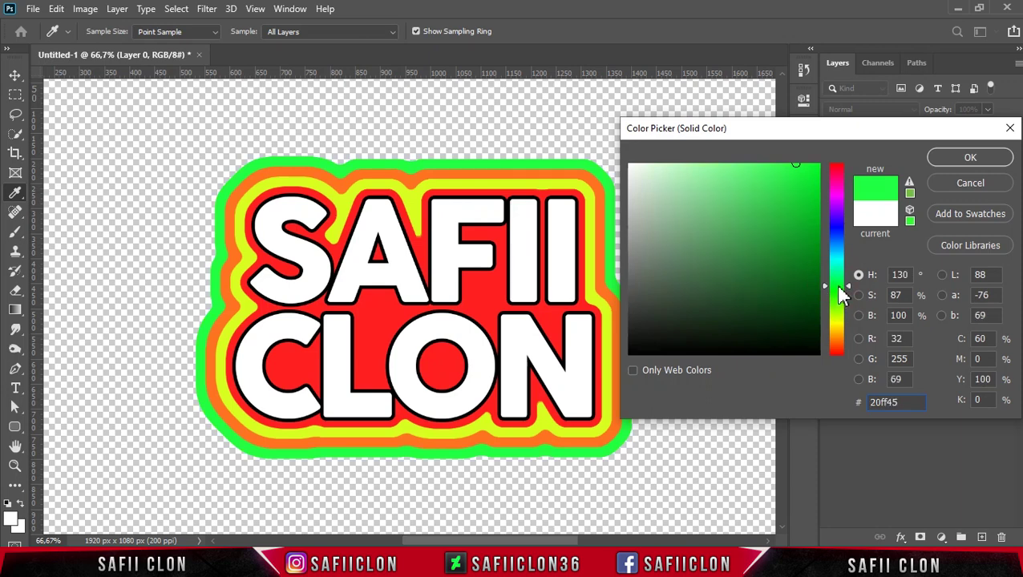
left_click(837, 239)
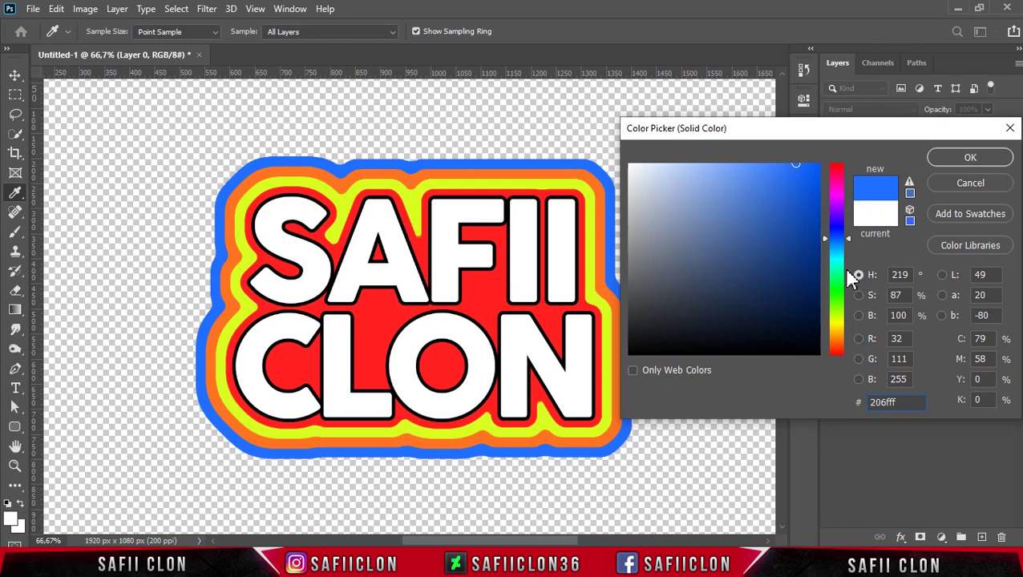
left_click(970, 159)
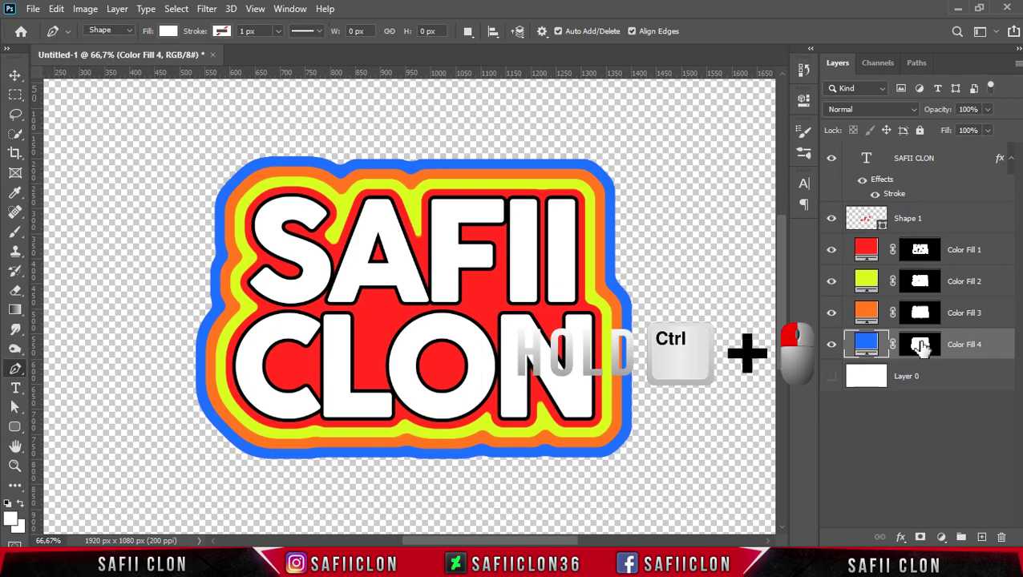
Load Color Fill 4's blue ring mask as a selection, expand it 20 px and smooth it.
left_click(920, 345, "ctrl")
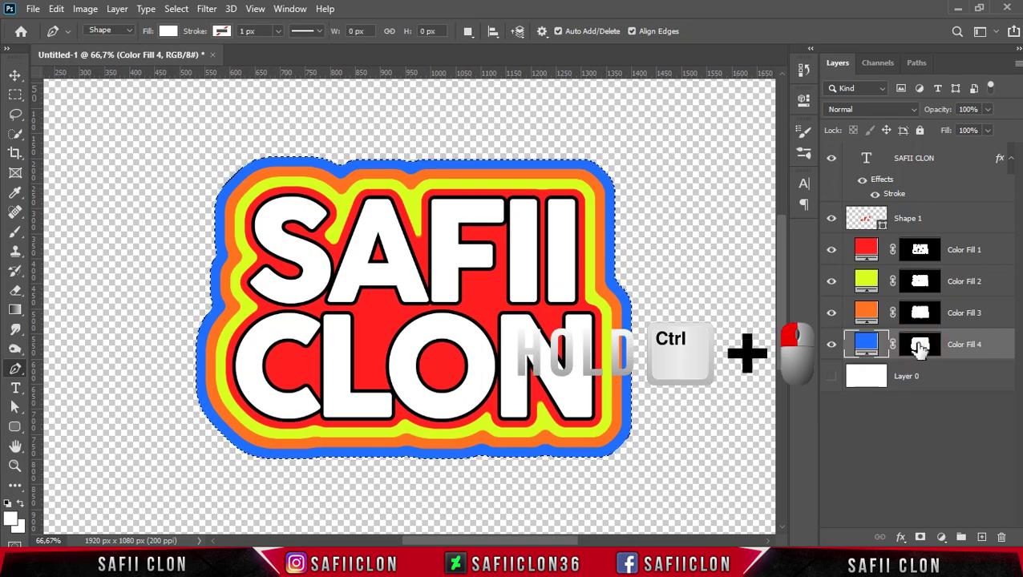
left_click(178, 12)
mouse_move(190, 221)
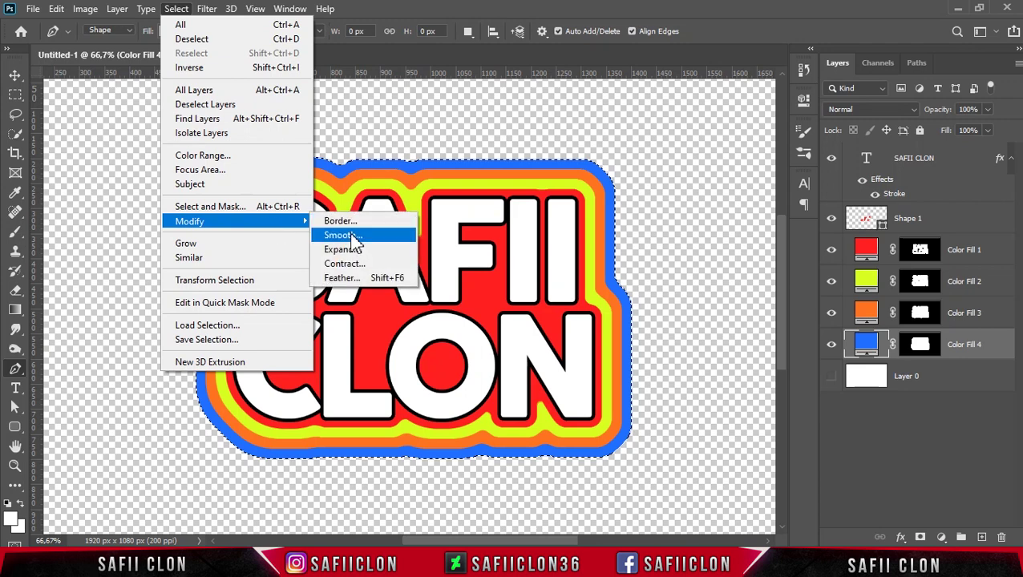
left_click(353, 249)
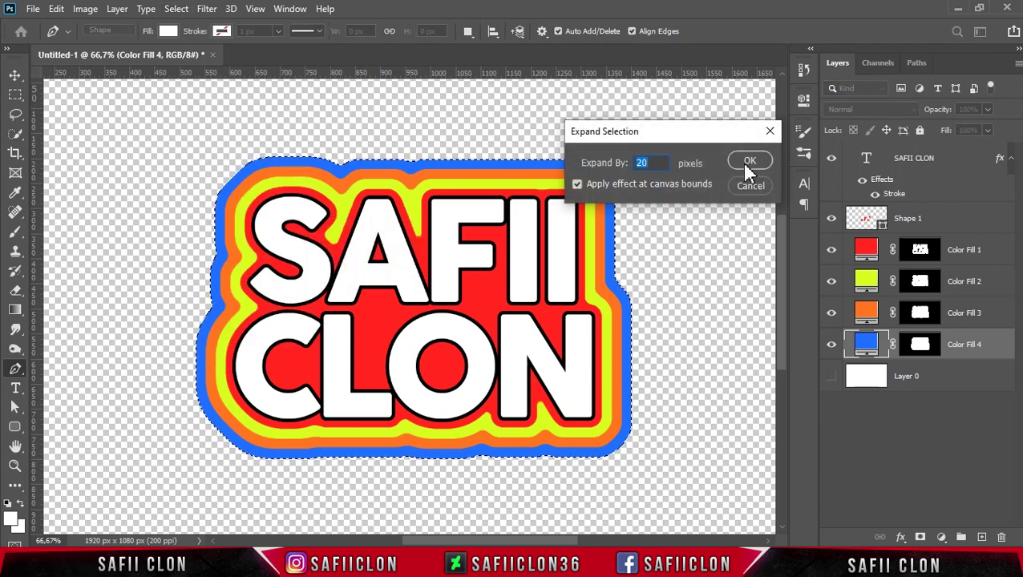
left_click(753, 162)
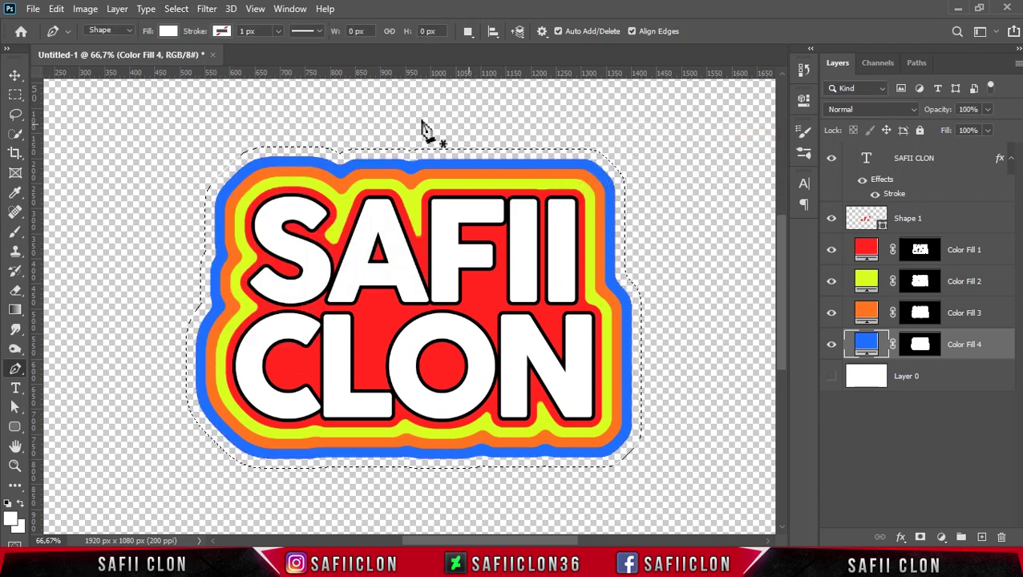
left_click(176, 9)
mouse_move(190, 221)
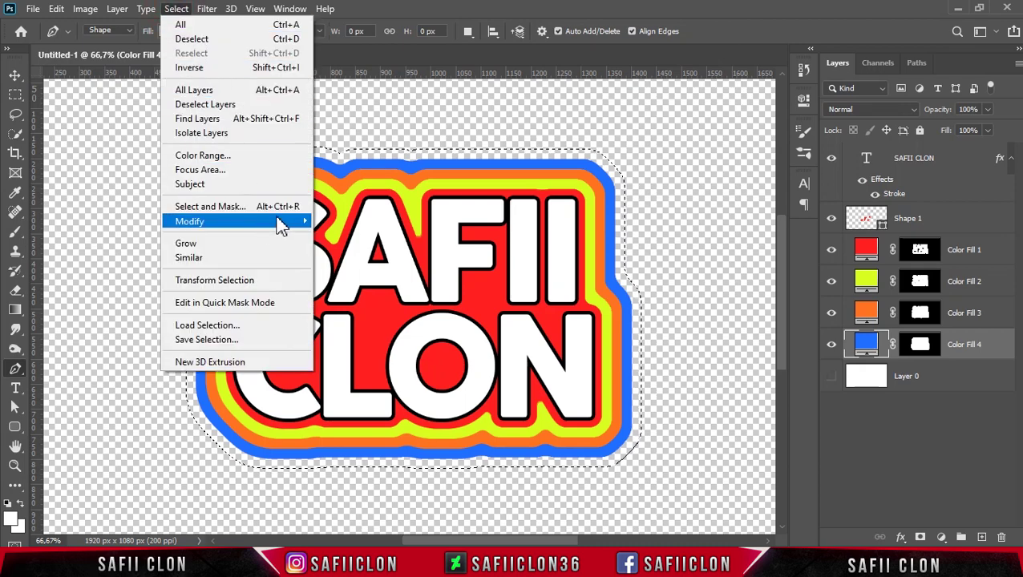
left_click(358, 240)
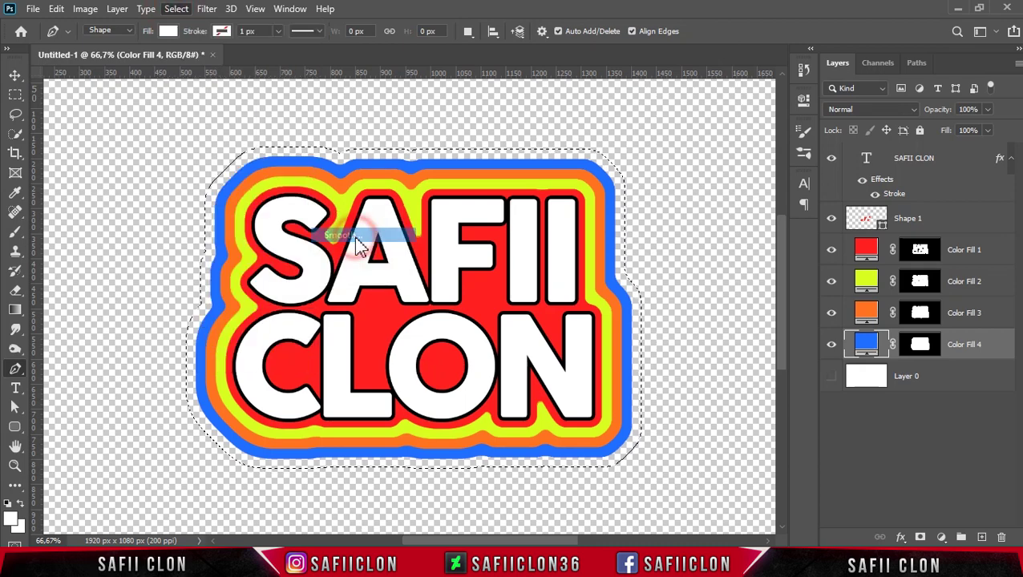
left_click(588, 172)
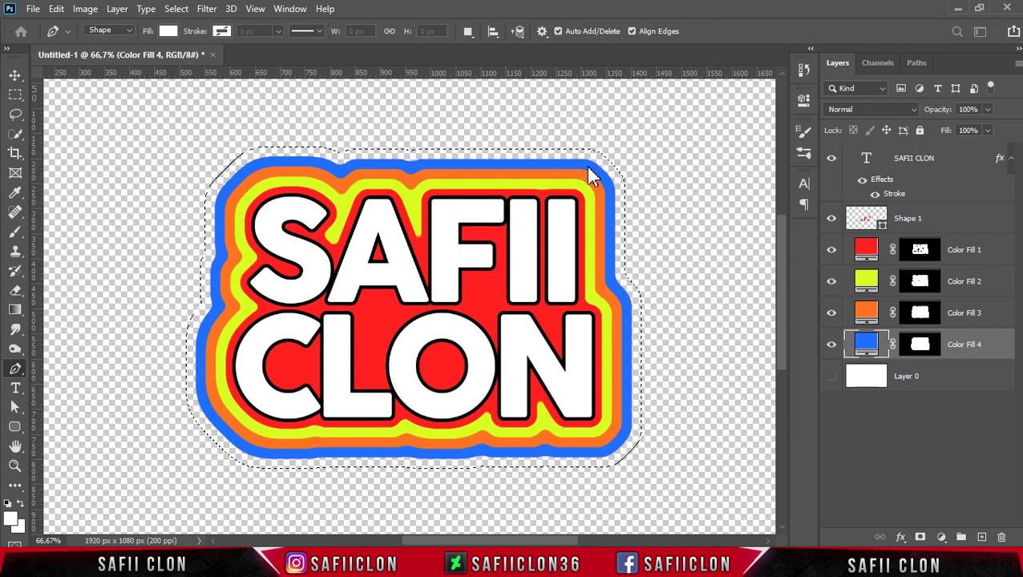
left_click(935, 387)
Add a green #20ff4a Solid Color fill layer, sampled from the blue ring and hue-shifted.
left_click(941, 538)
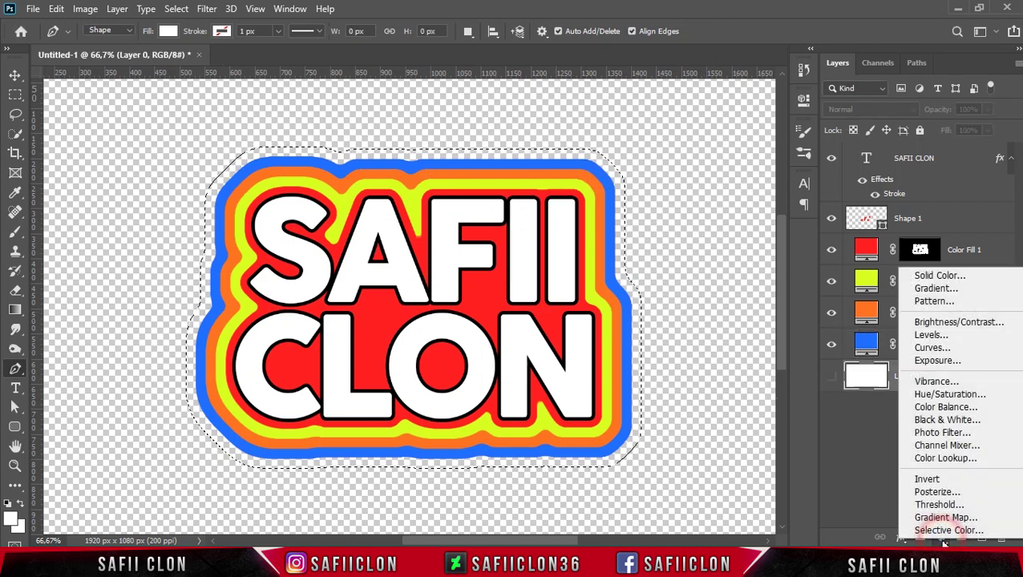
left_click(959, 278)
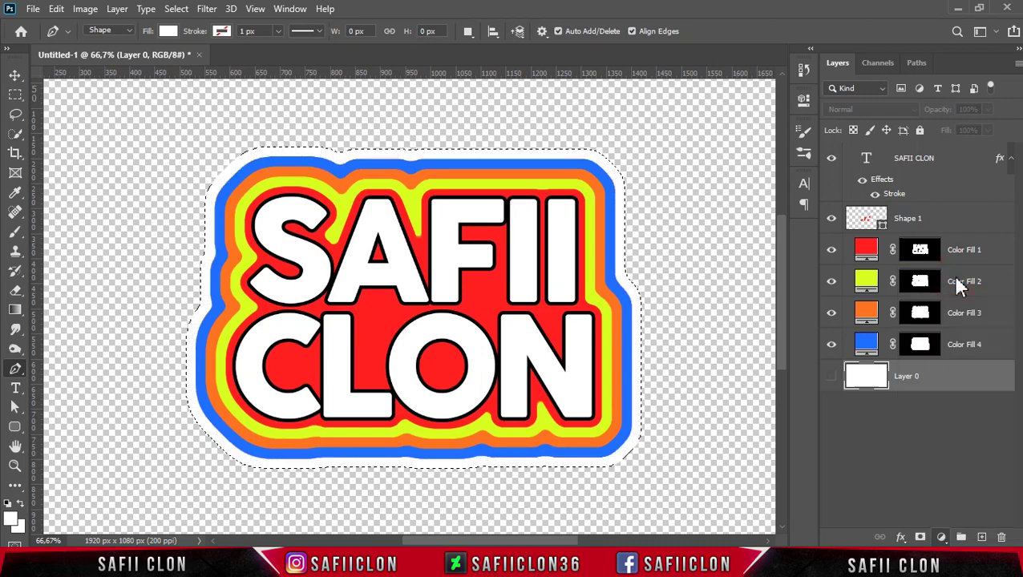
left_click(564, 163)
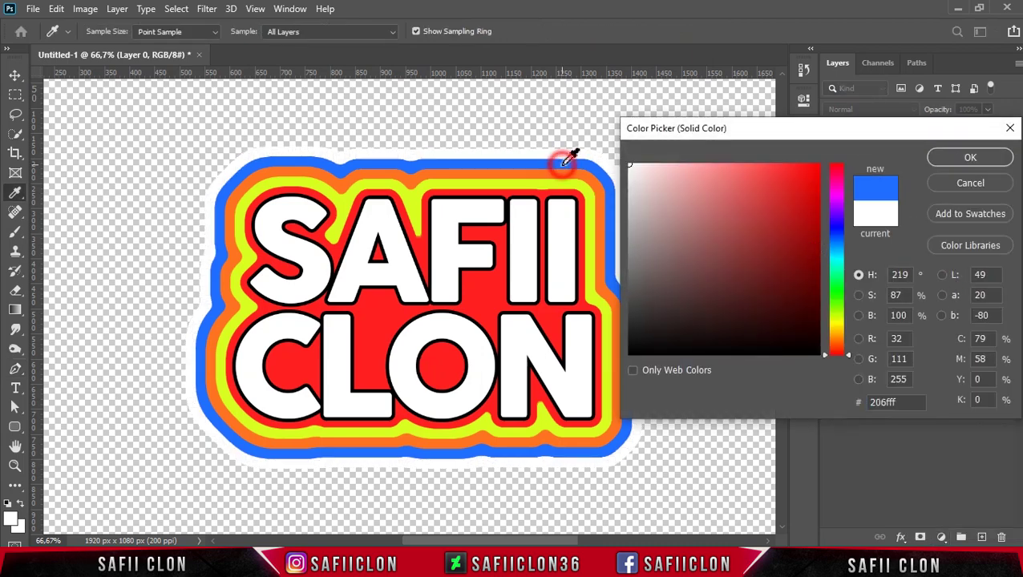
left_click(841, 286)
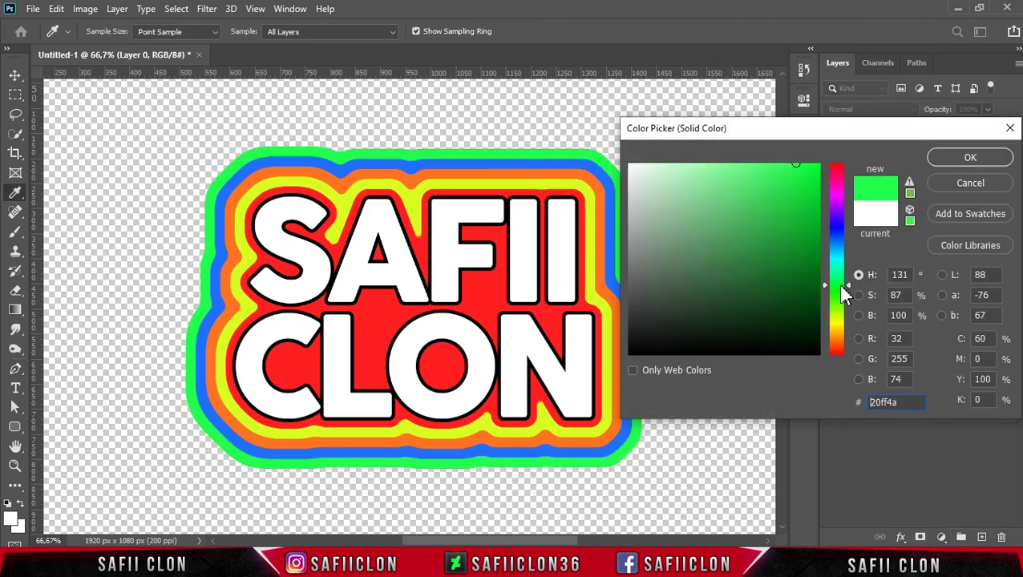
left_click(958, 156)
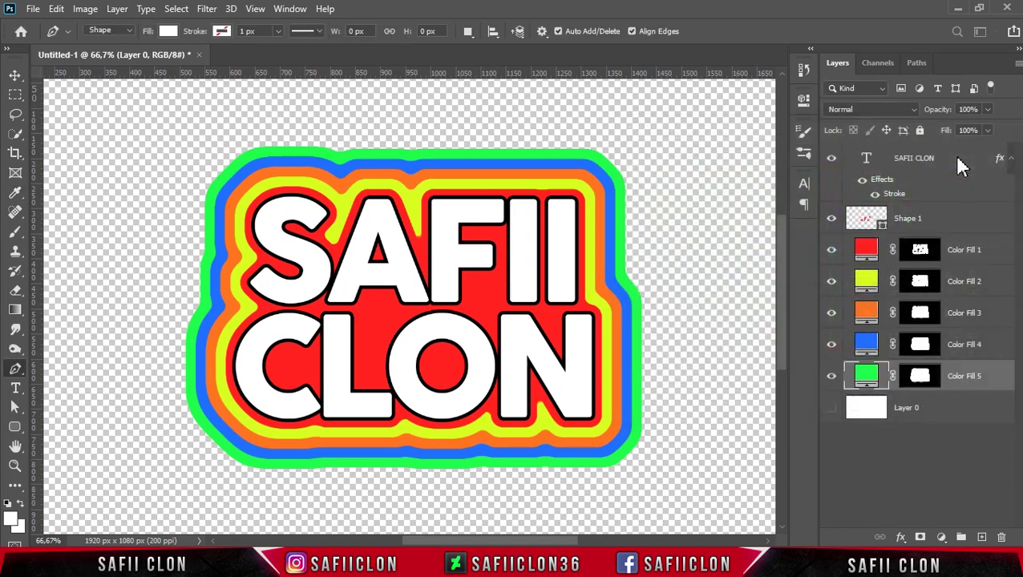
Load Color Fill 5's green ring mask as a selection, expand it 20 px and smooth it.
left_click(921, 377, "ctrl")
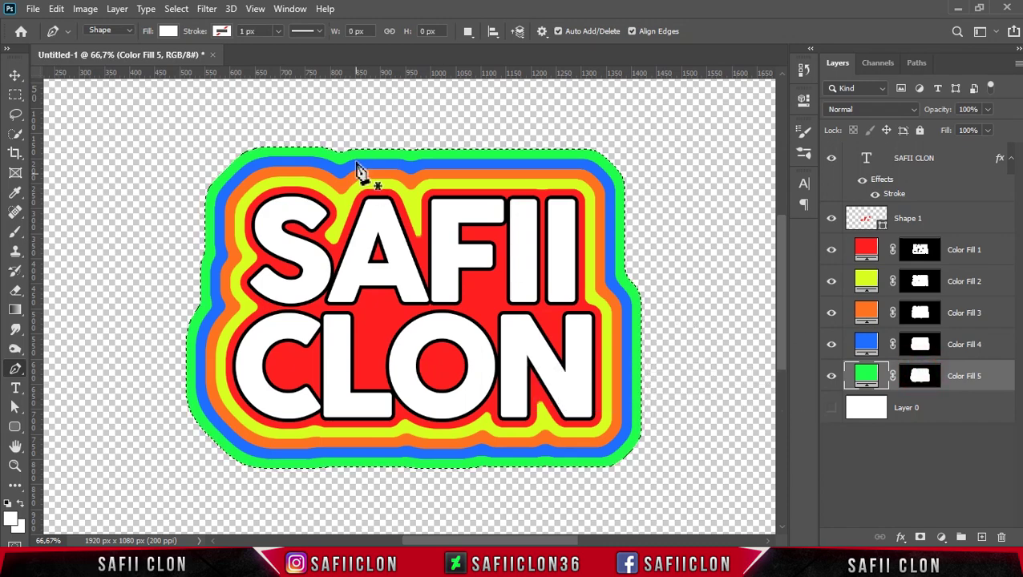
left_click(178, 9)
mouse_move(190, 221)
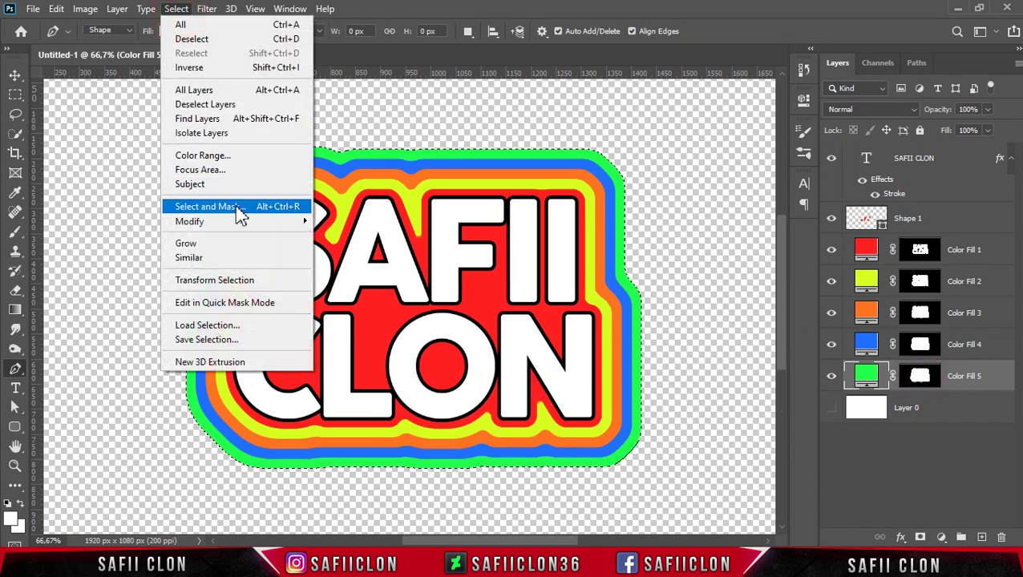
left_click(341, 250)
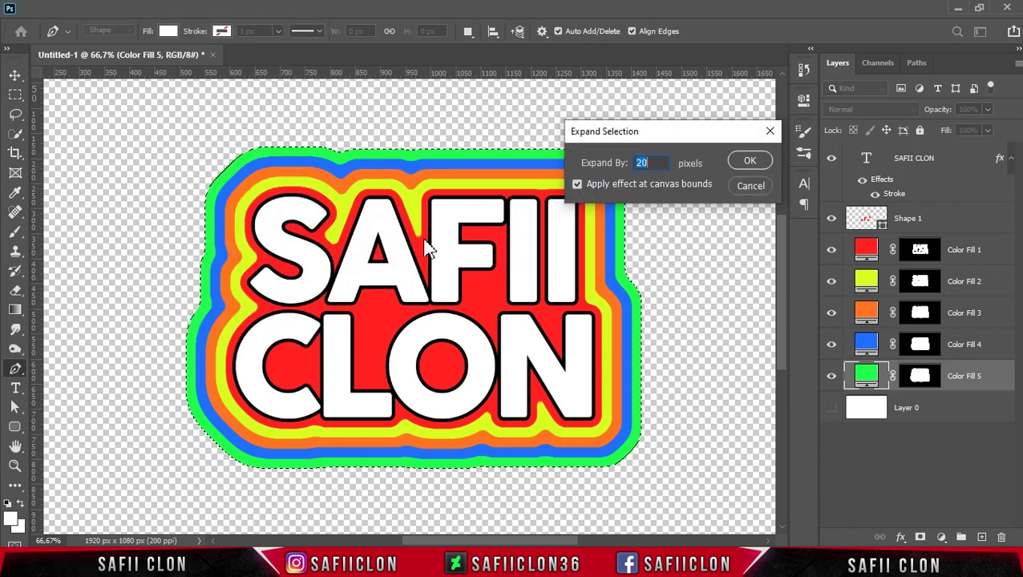
left_click(750, 161)
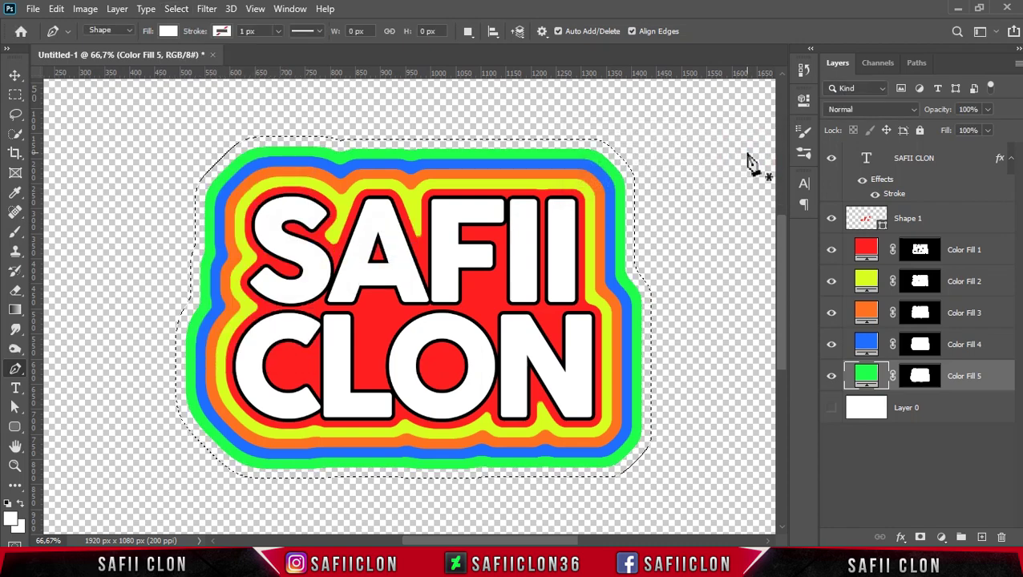
left_click(177, 11)
mouse_move(190, 222)
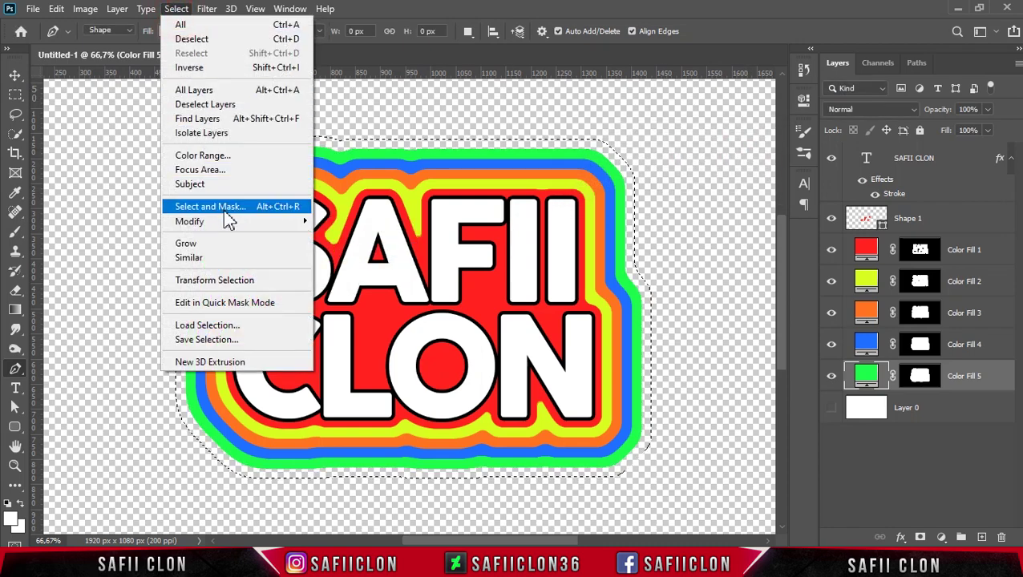
left_click(344, 236)
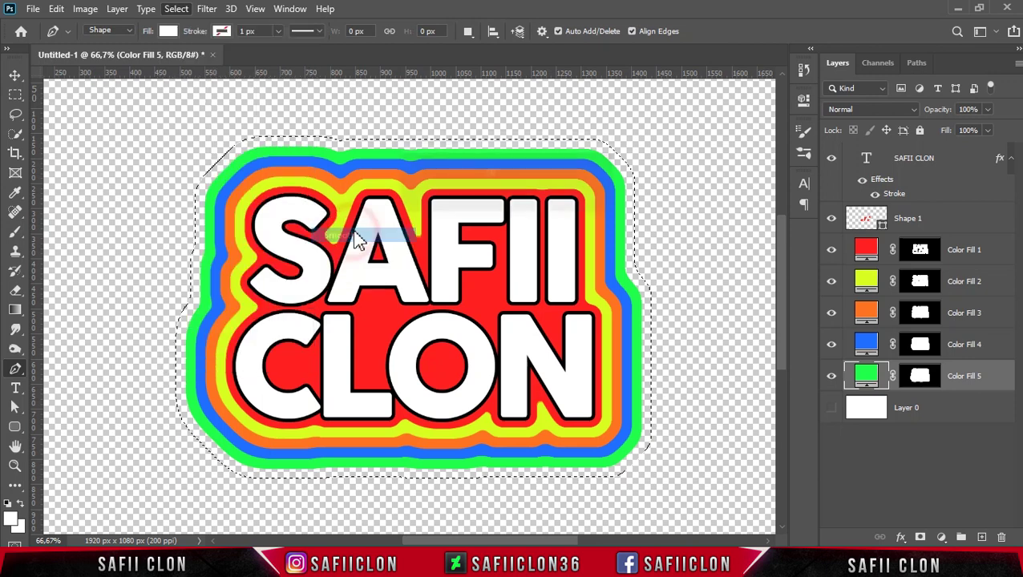
left_click(586, 171)
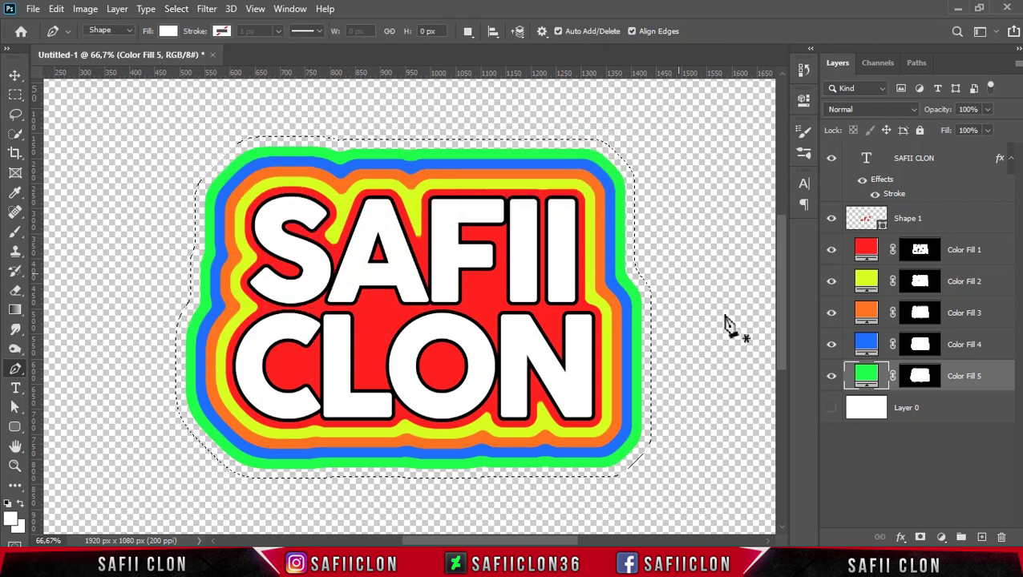
left_click(940, 412)
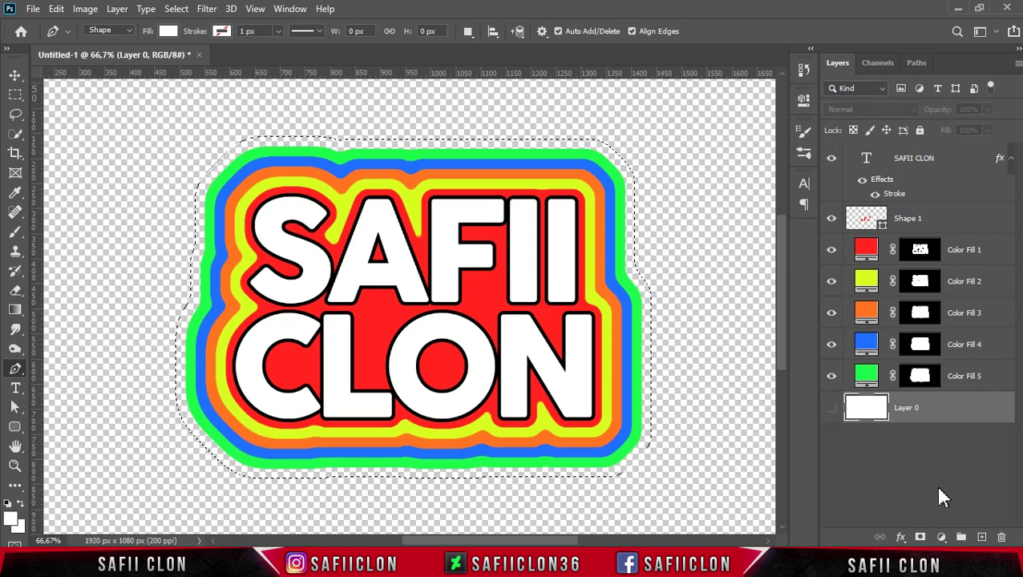
Add a purple #6420ff Solid Color fill layer, sampled from the green ring and hue-shifted.
left_click(942, 539)
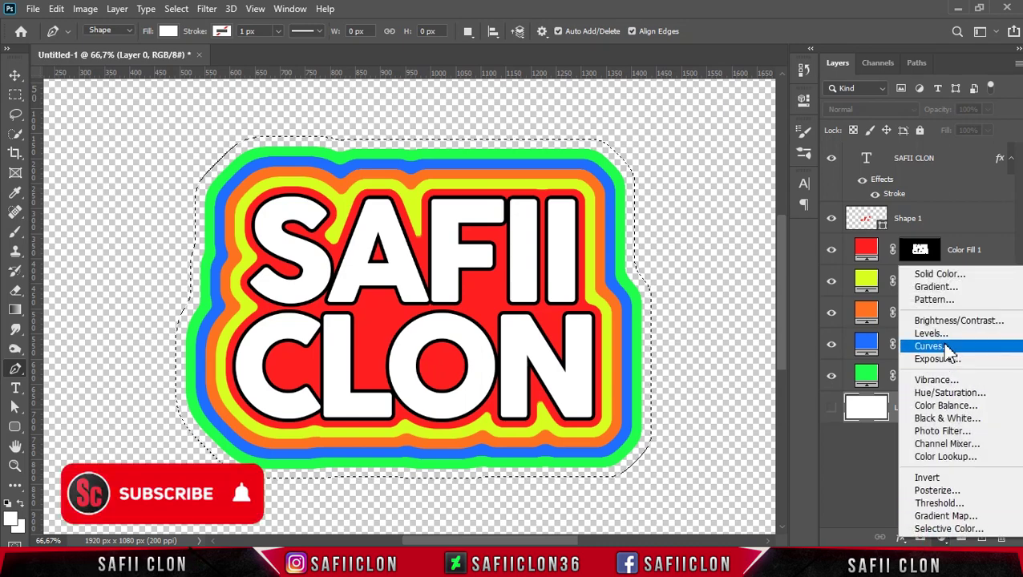
left_click(942, 275)
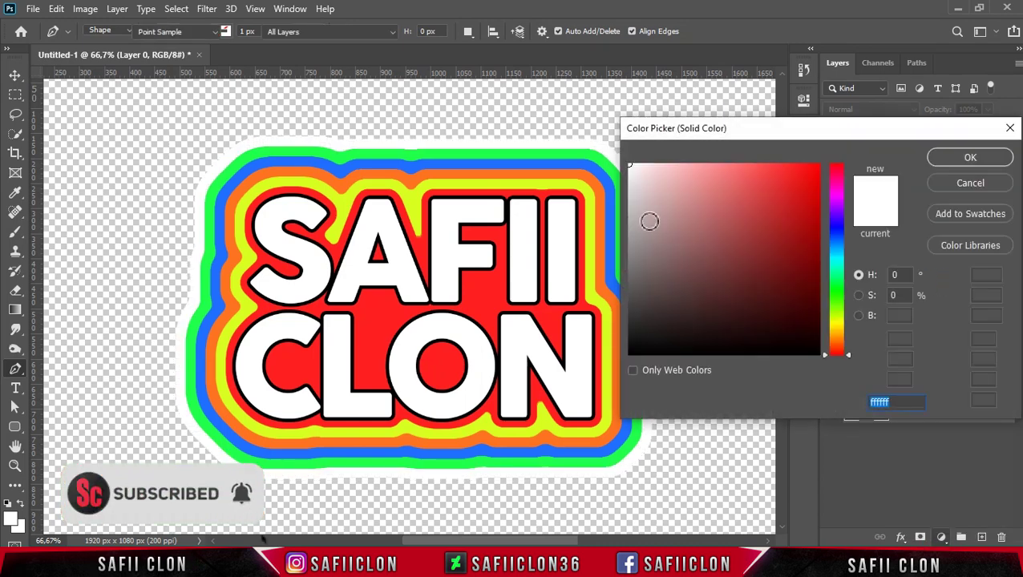
left_click(571, 156)
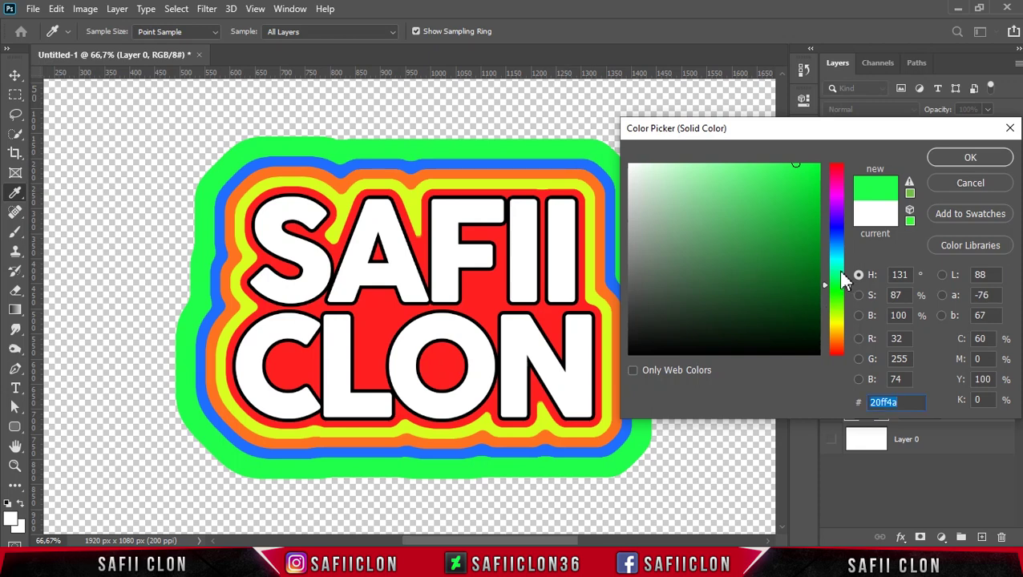
left_click(838, 218)
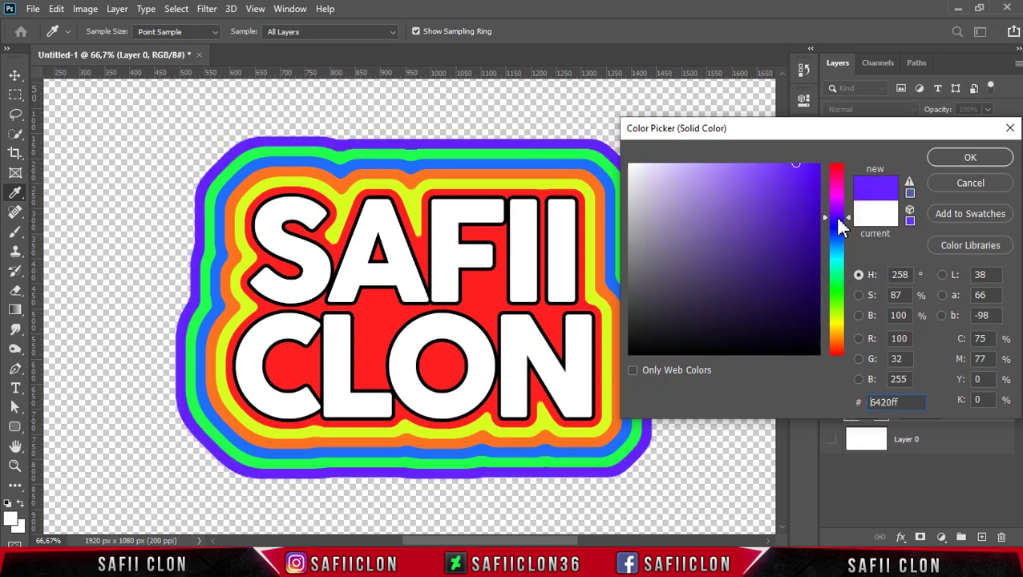
left_click(970, 158)
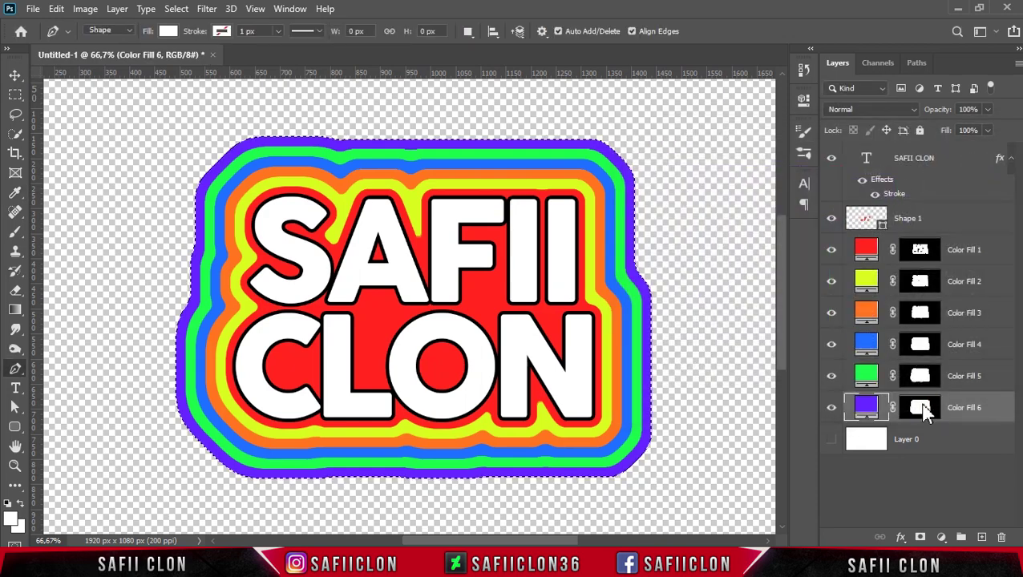
Expand the current selection by 20 px and smooth its corners.
left_click(176, 9)
mouse_move(190, 222)
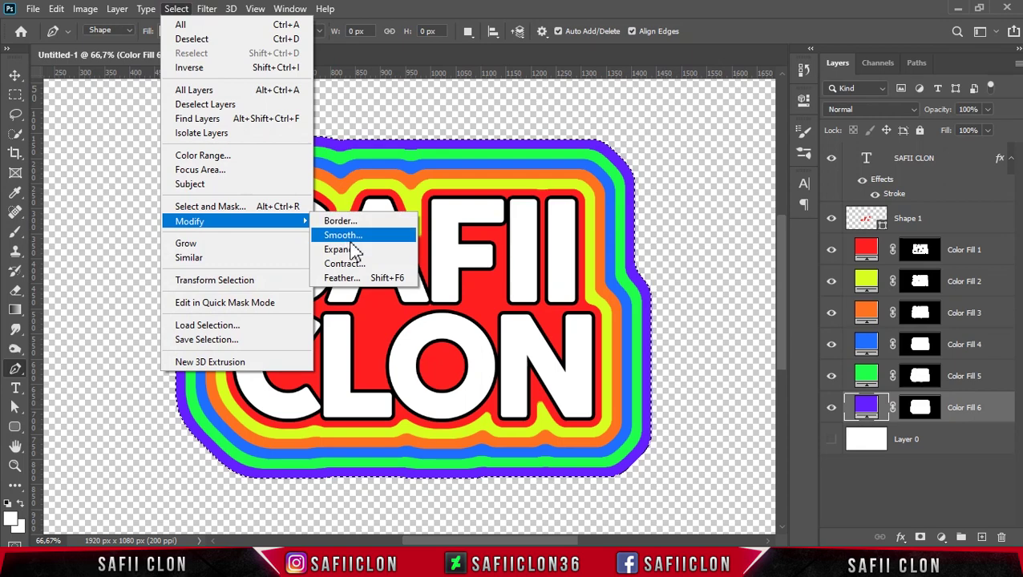
left_click(341, 249)
left_click(754, 162)
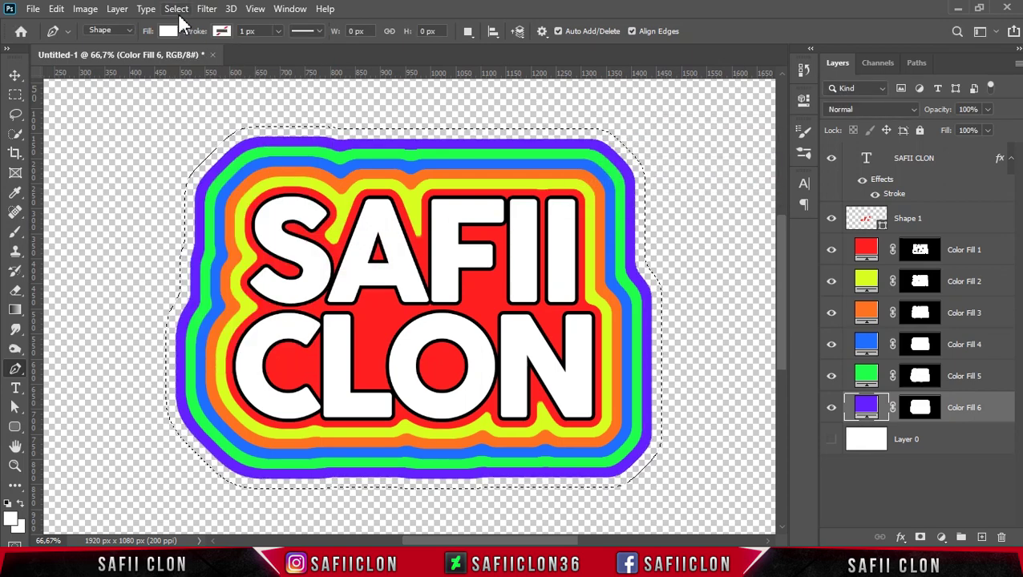
left_click(178, 10)
left_click(361, 235)
left_click(594, 172)
Add a magenta #ff20f7 Solid Color fill ring, sampled from the purple ring and hue-shifted.
left_click(931, 438)
left_click(941, 537)
left_click(935, 273)
left_click(578, 143)
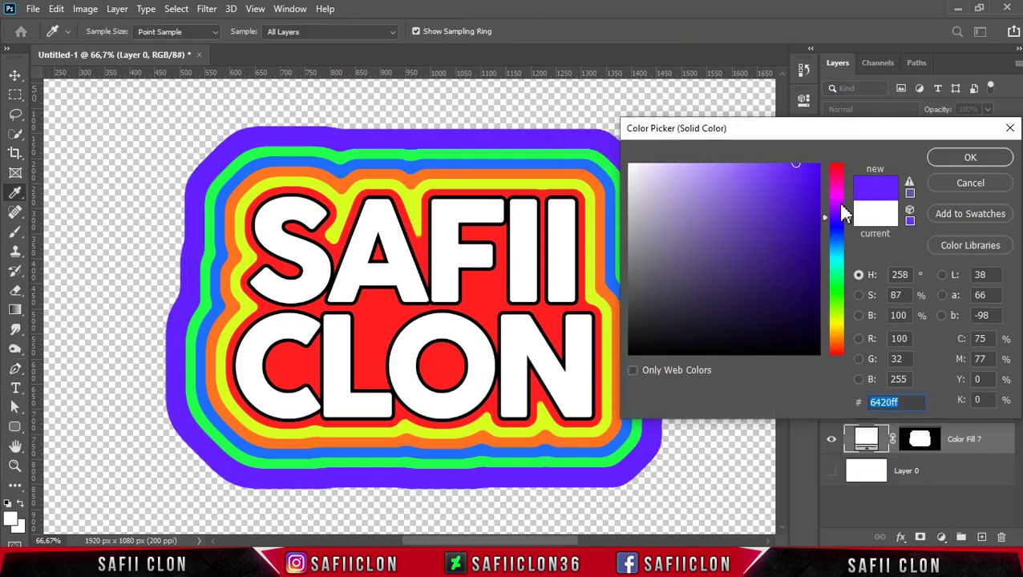
left_click_drag(842, 212, 838, 203)
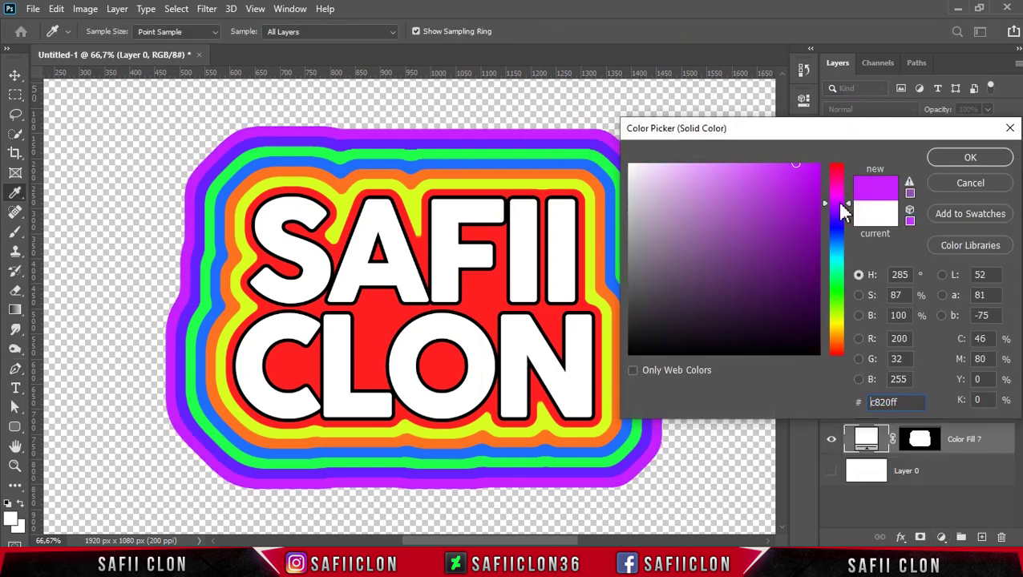
left_click(970, 159)
Load the magenta ring's shape as a selection, expand it 20 px and smooth it.
key("p")
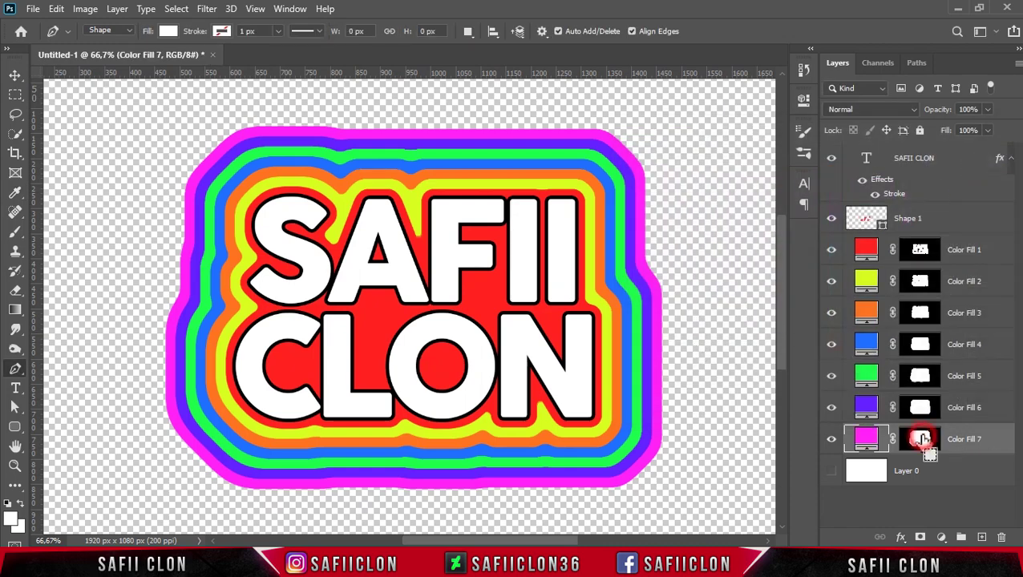
left_click(175, 8)
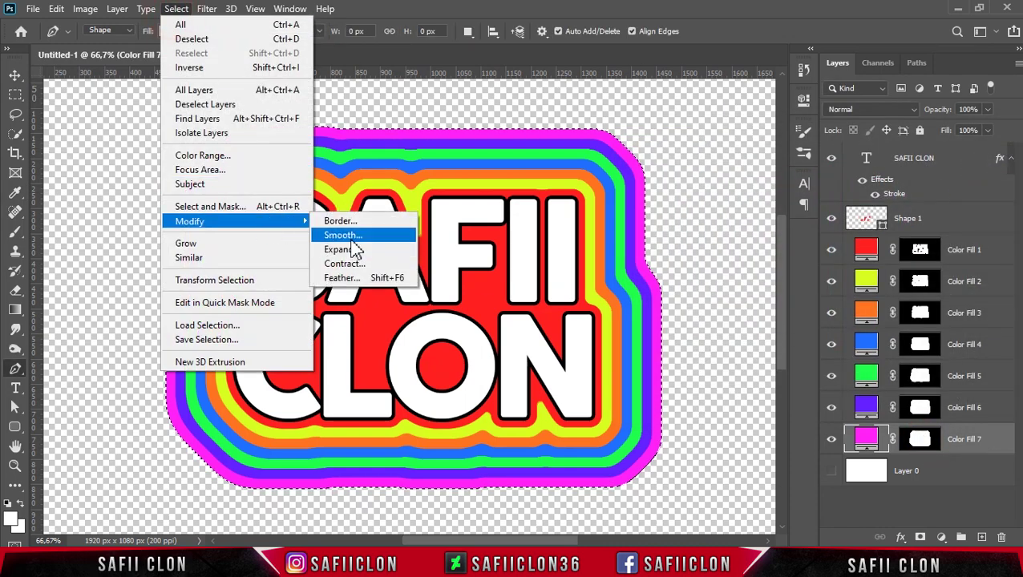
left_click(364, 260)
left_click(749, 161)
left_click(175, 8)
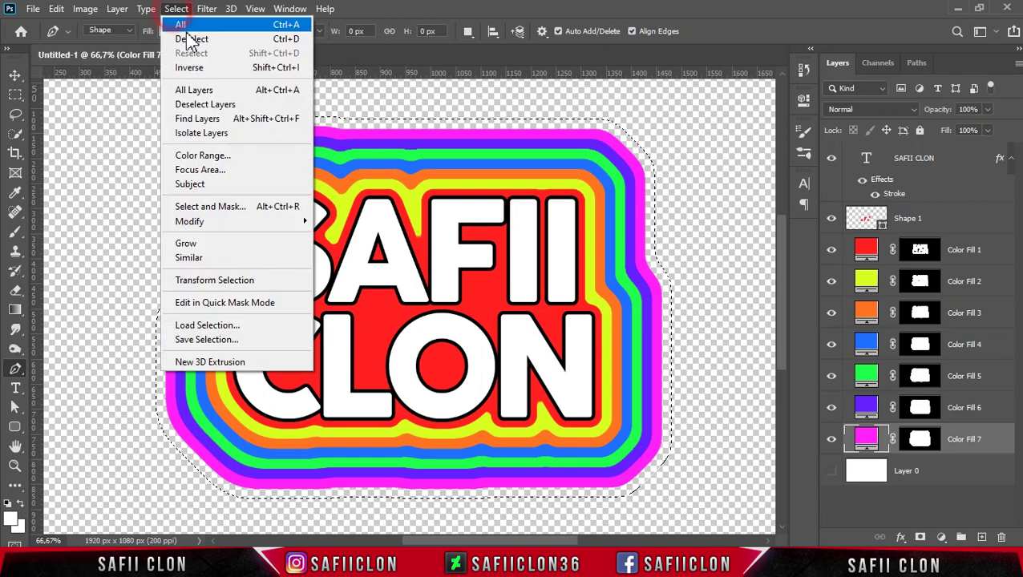
mouse_move(190, 222)
left_click(361, 239)
left_click(584, 170)
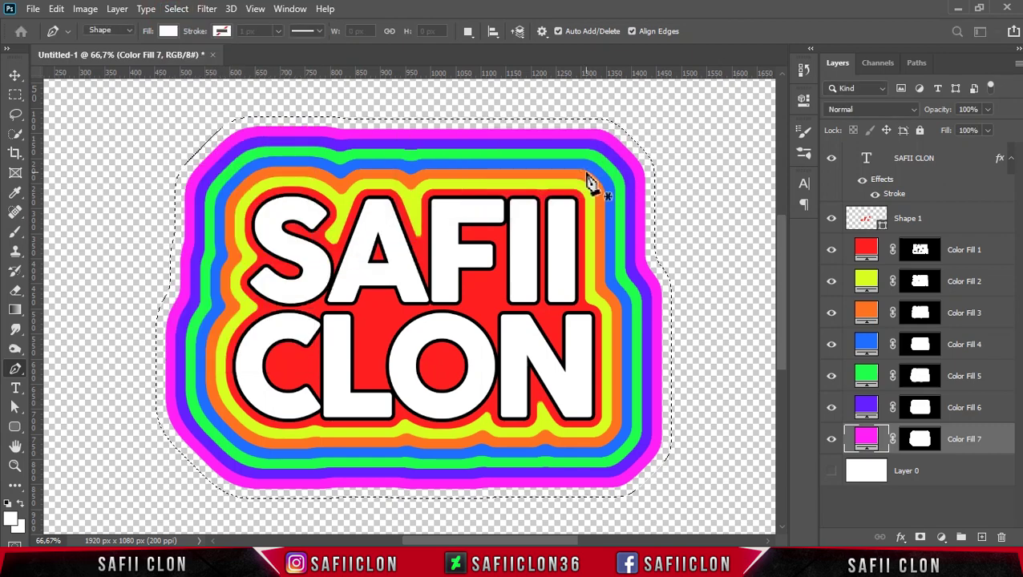
Add a pinkish-red #ff204f Solid Color fill ring and load its shape as a selection.
left_click(942, 471)
left_click(941, 537)
left_click(922, 270)
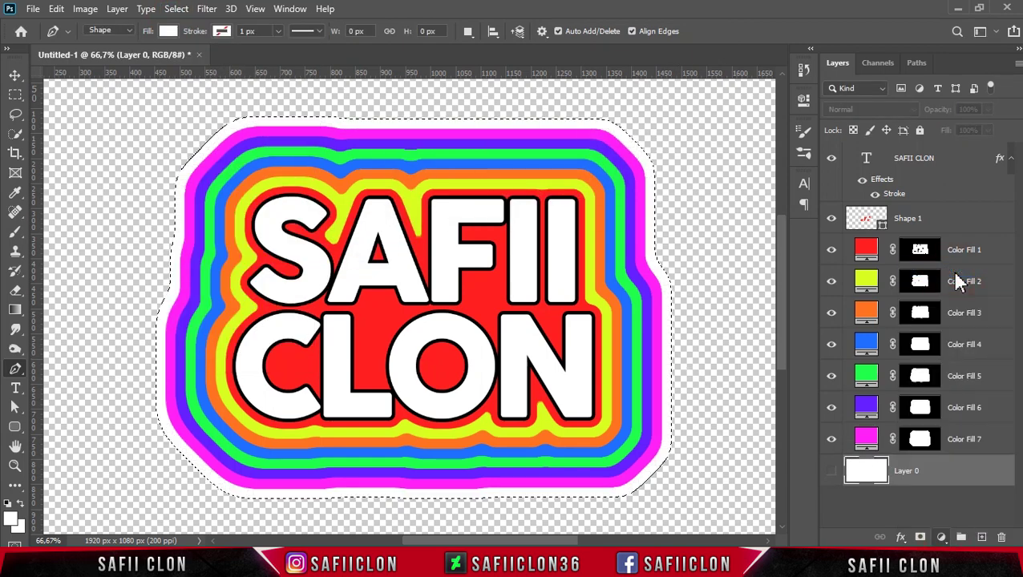
left_click(593, 141)
left_click(839, 180)
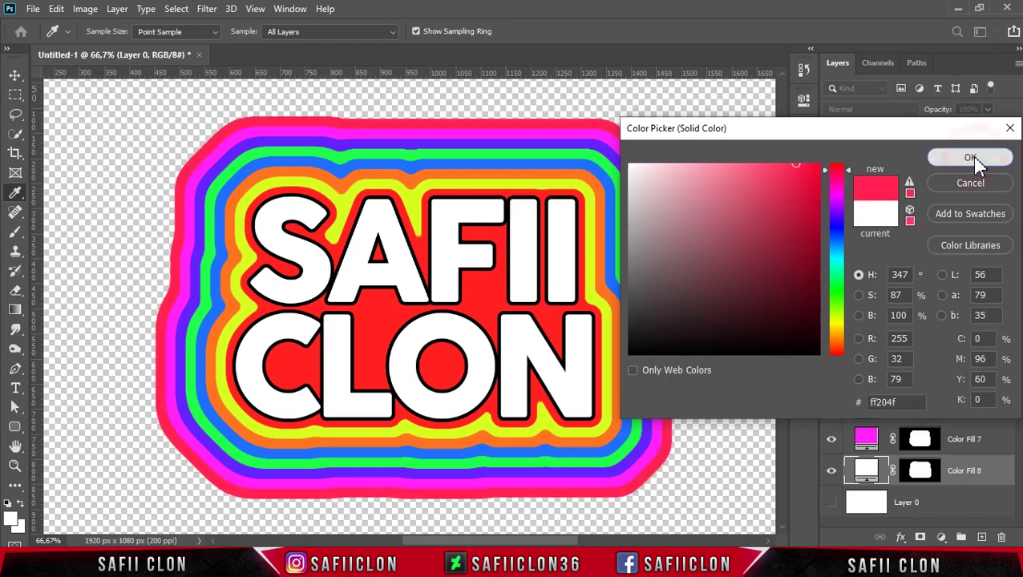
left_click(971, 157)
left_click(920, 471, "ctrl")
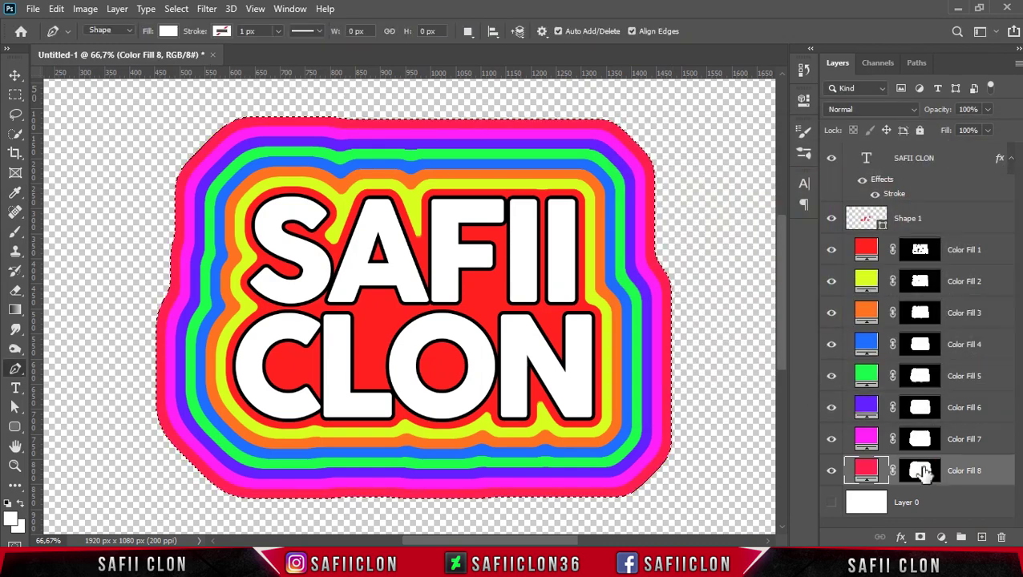
Expand the pinkish-red ring's selection by 20 px and smooth it.
left_click(175, 8)
left_click(340, 250)
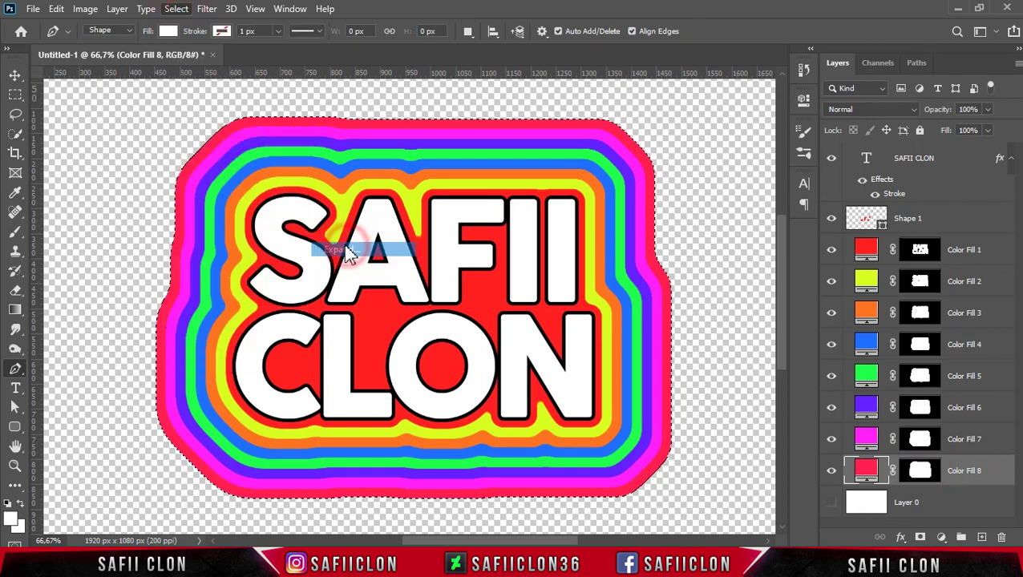
left_click(734, 161)
left_click(176, 8)
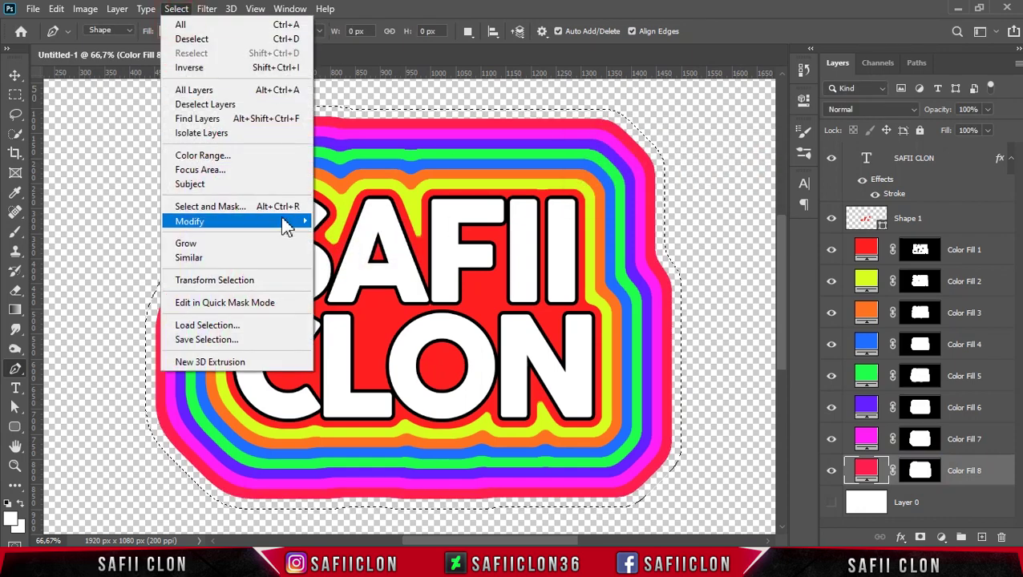
mouse_move(232, 221)
left_click(346, 234)
left_click(585, 170)
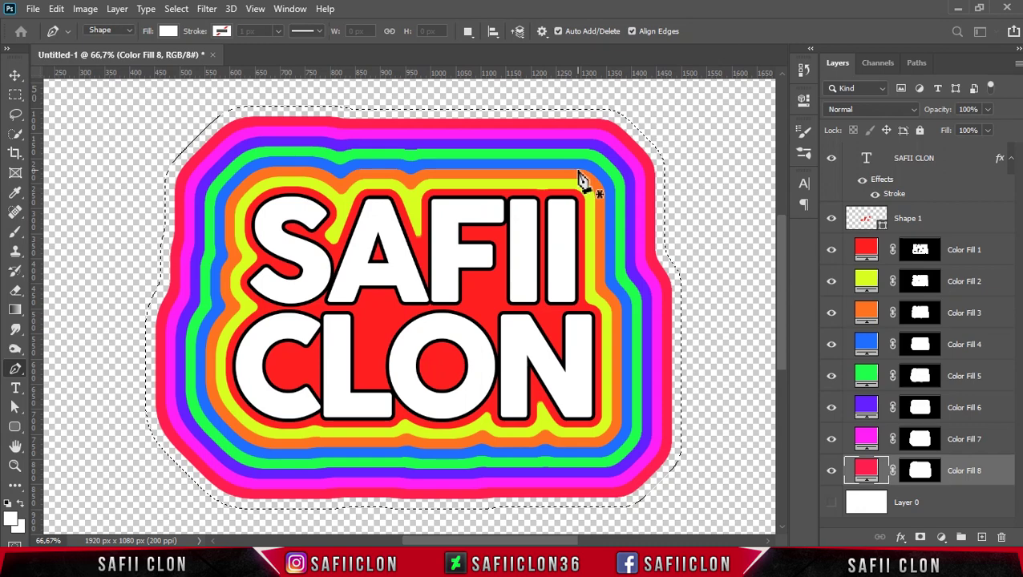
Add an orange Solid Color fill ring (Color Fill 9) sampled from the canvas.
left_click(867, 502)
left_click(942, 537)
left_click(942, 270)
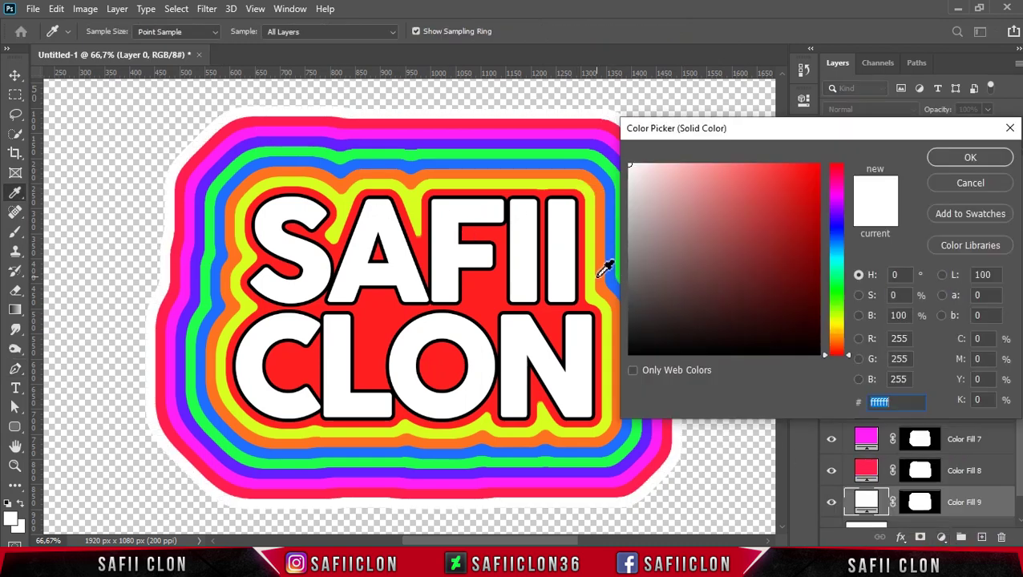
left_click(600, 274)
left_click(994, 159)
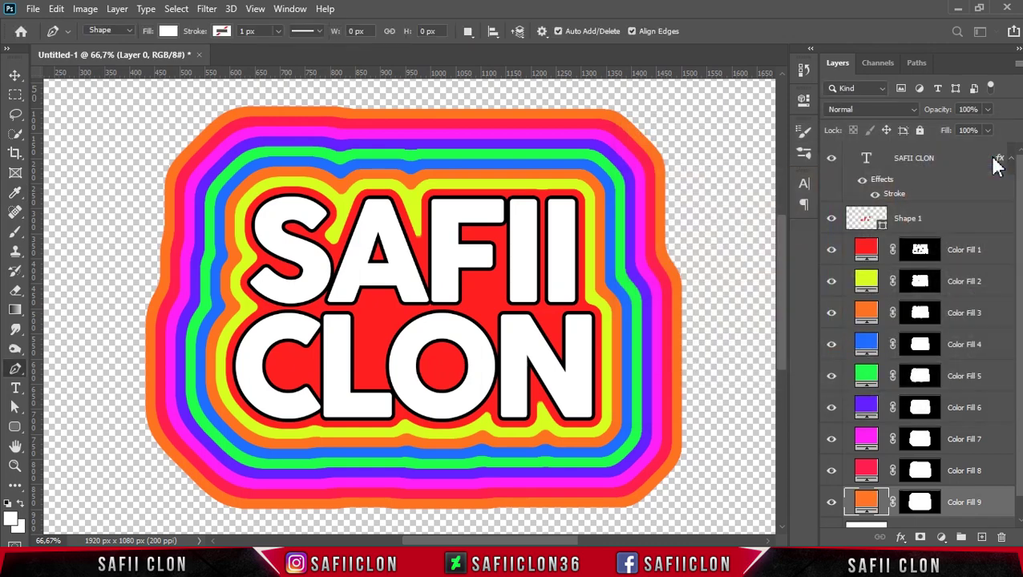
Load the orange ring's shape as a selection, expand it 20 px and smooth it.
scroll(944, 453, "down", 1)
left_click(919, 480, "ctrl")
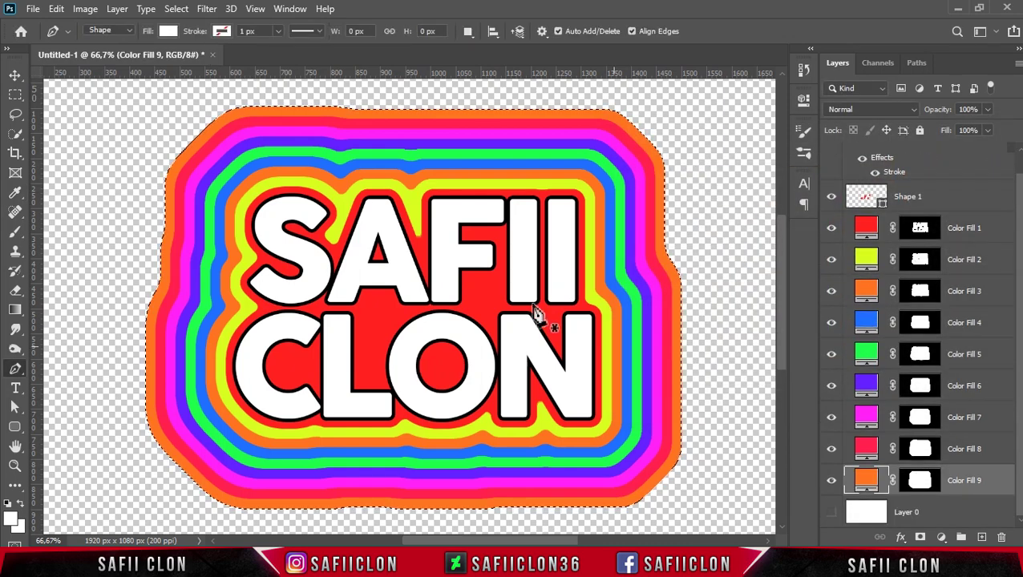
left_click(175, 9)
left_click(336, 249)
left_click(751, 158)
left_click(175, 8)
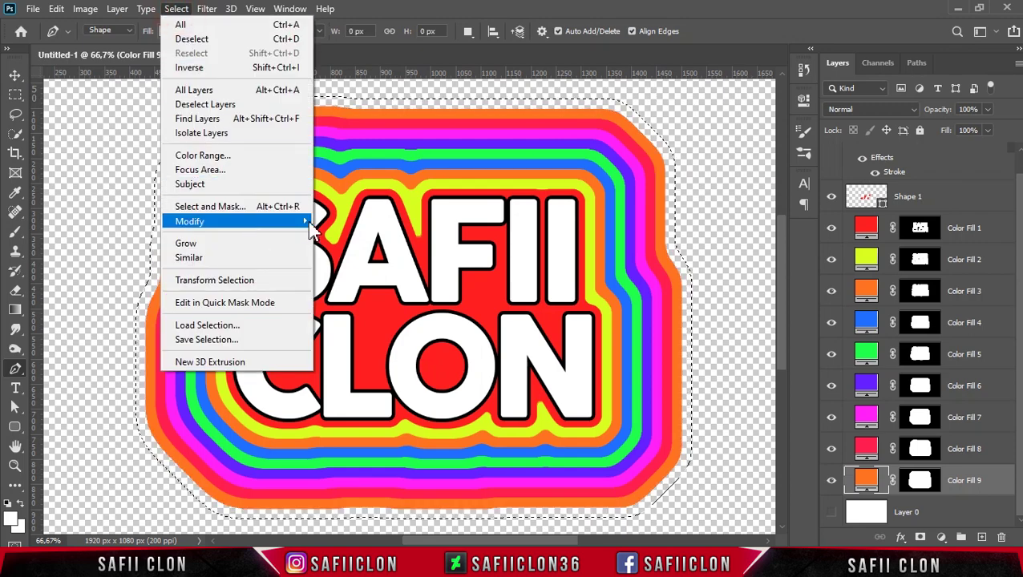
left_click(336, 234)
left_click(587, 172)
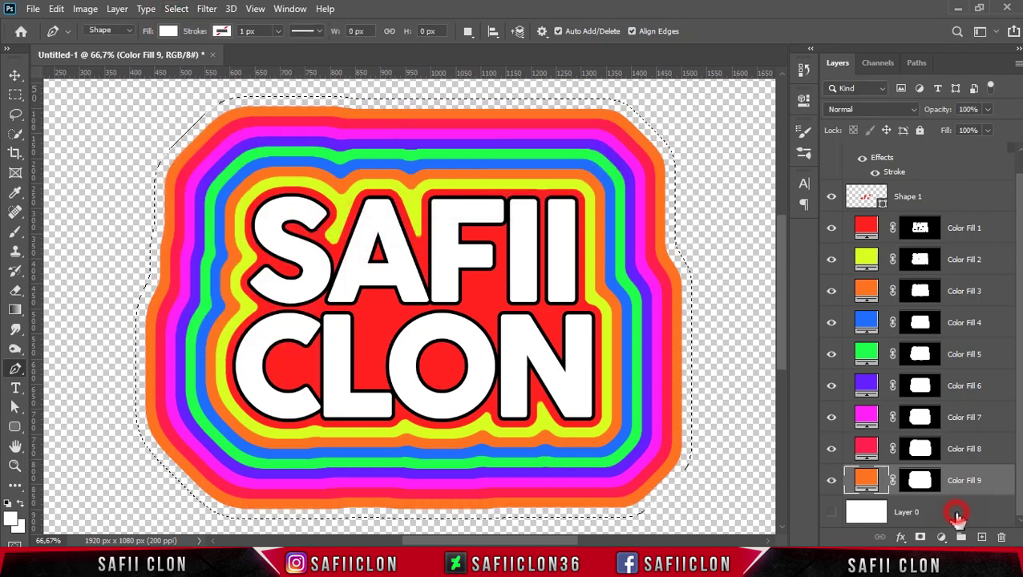
Add an outermost yellow-green #d8ff20 Solid Color fill ring (Color Fill 10).
left_click(906, 511)
left_click(941, 537)
left_click(956, 282)
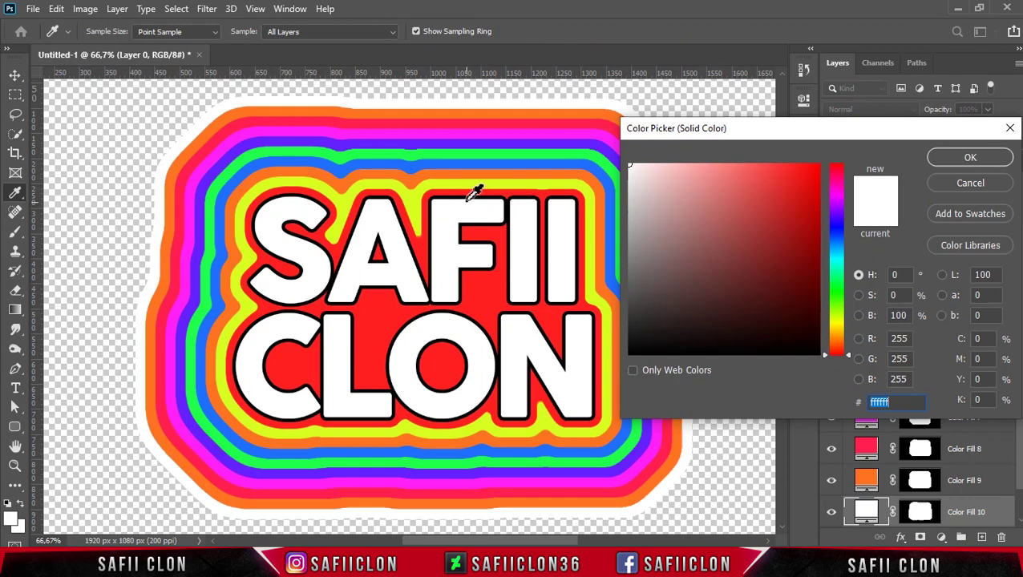
left_click(451, 178)
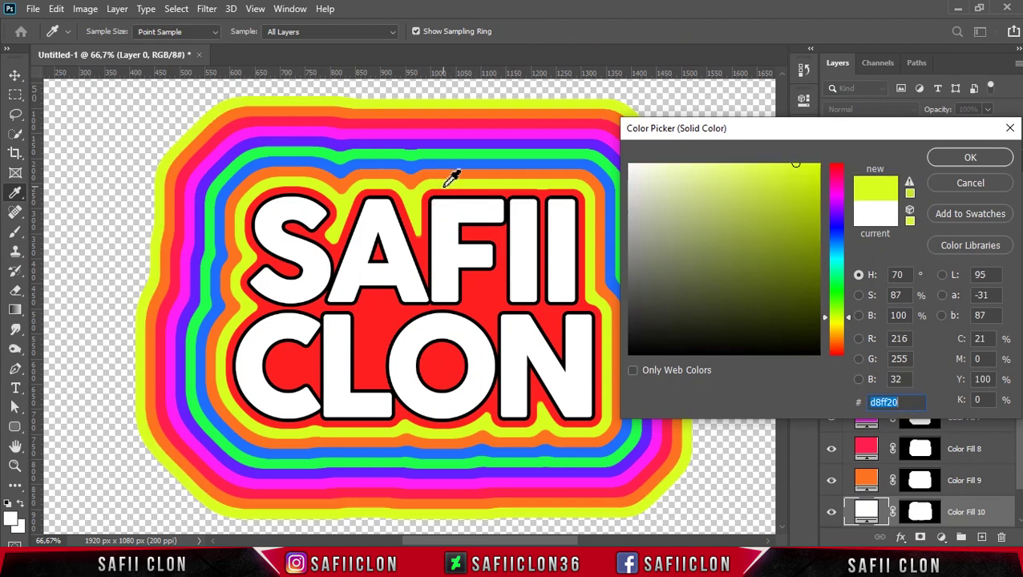
left_click(966, 159)
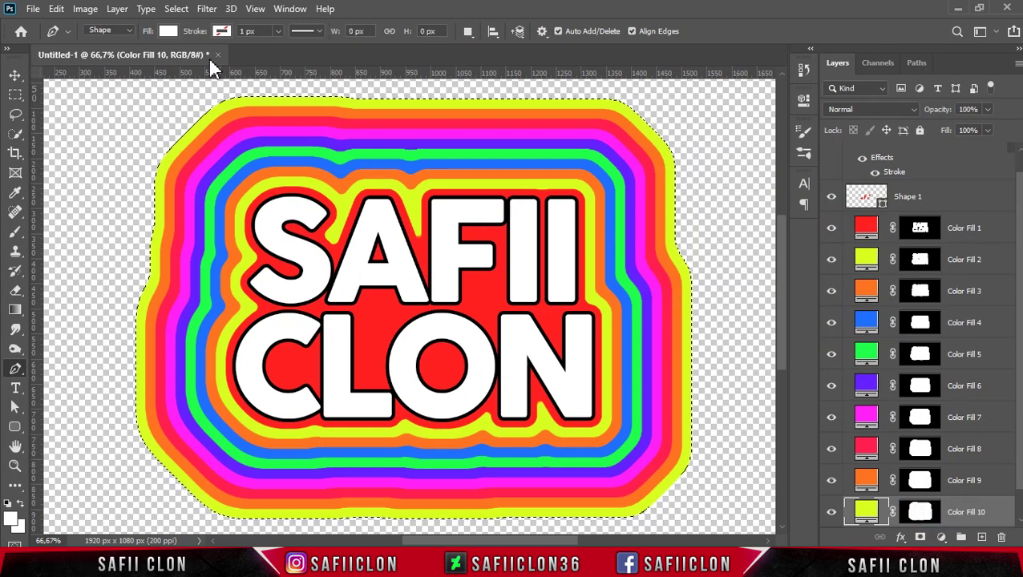
Expand and smooth the selection, then add a blue Solid Color fill ring above Layer 0.
left_click(177, 8)
left_click(341, 249)
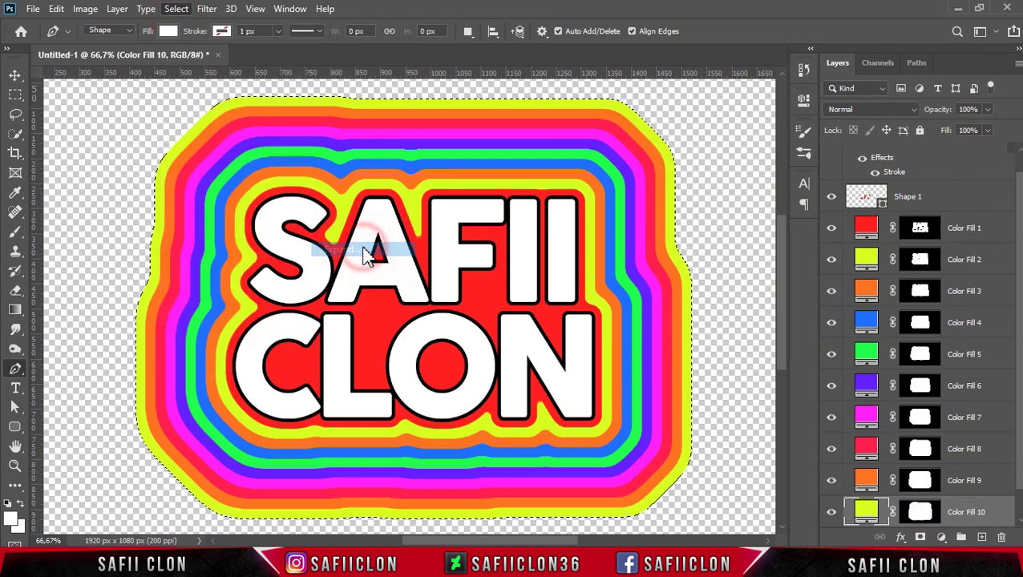
left_click(744, 160)
left_click(176, 9)
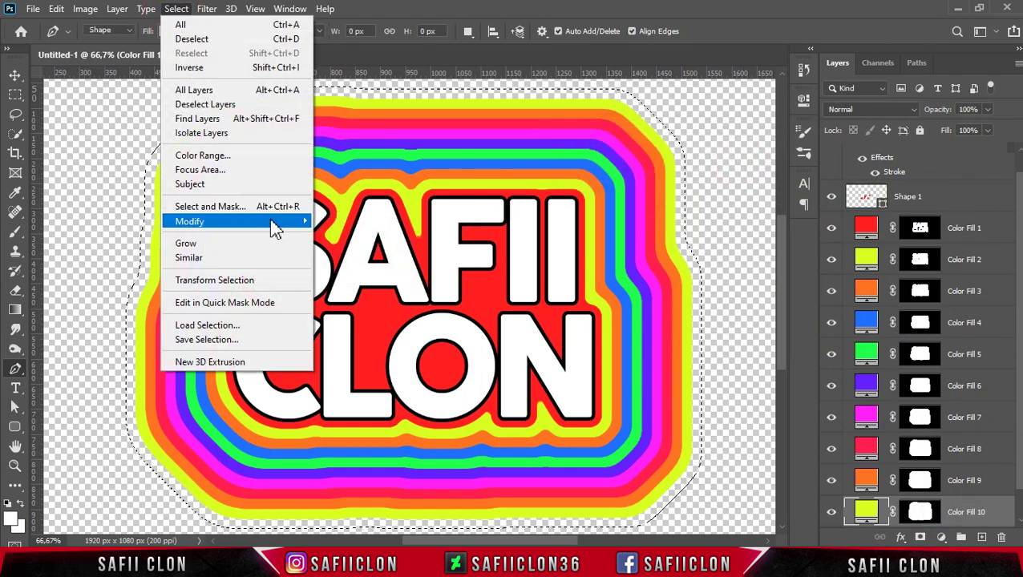
left_click(356, 237)
left_click(584, 170)
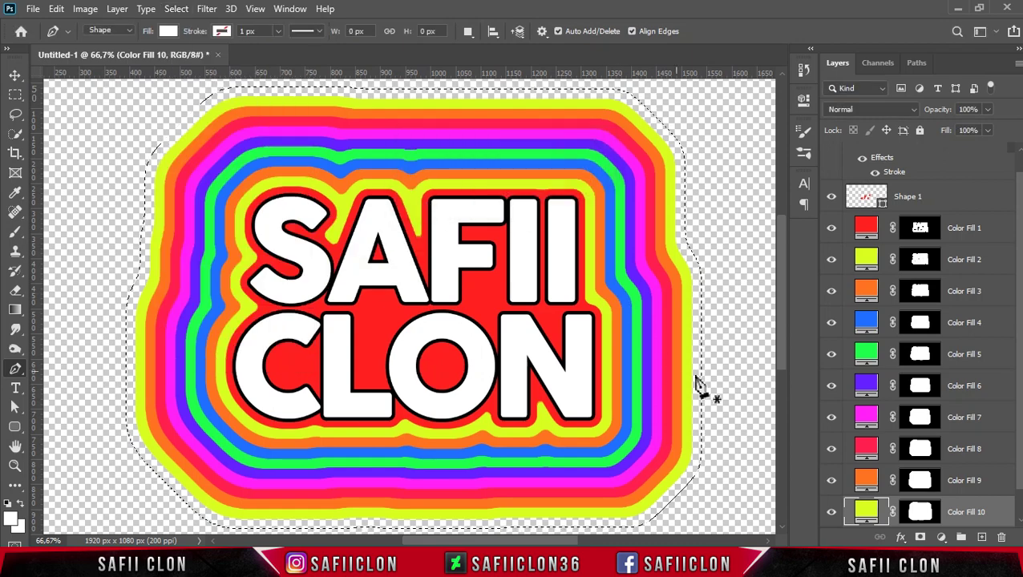
left_click(981, 537, "ctrl")
left_click(942, 536)
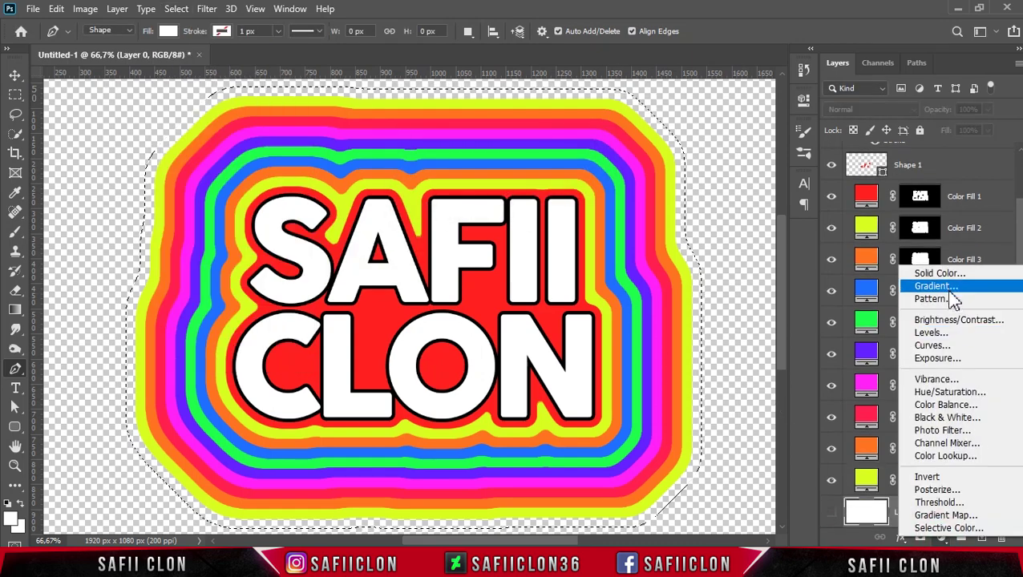
left_click(939, 271)
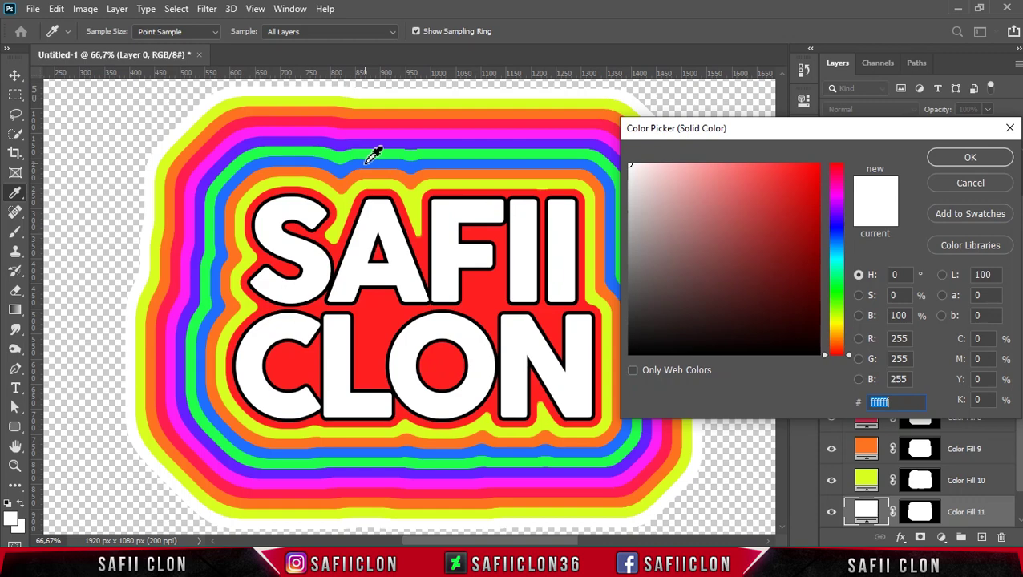
left_click(364, 163)
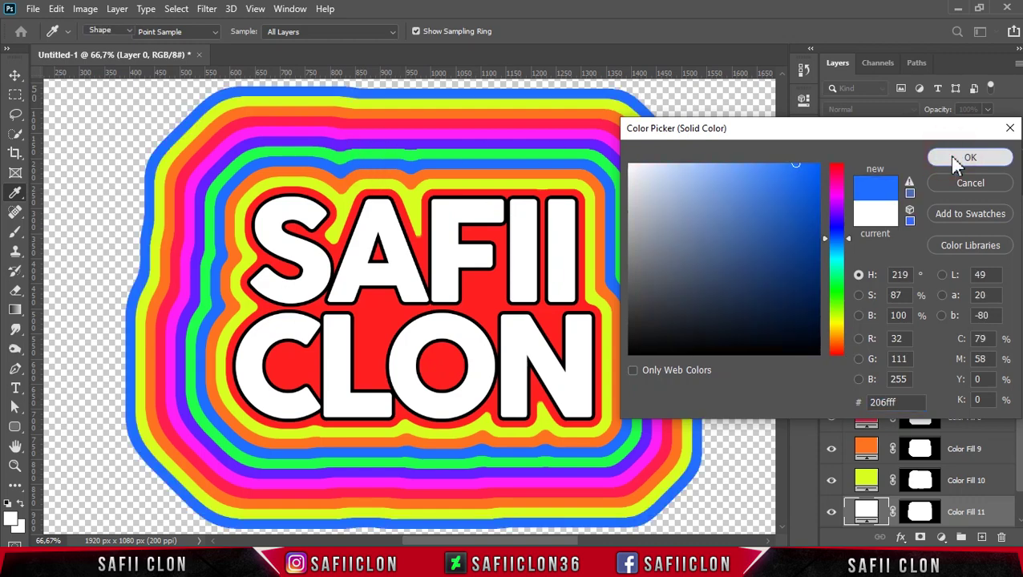
left_click(955, 161)
Load the blue ring's outline as a selection, then expand and smooth it.
left_click(922, 482, "ctrl")
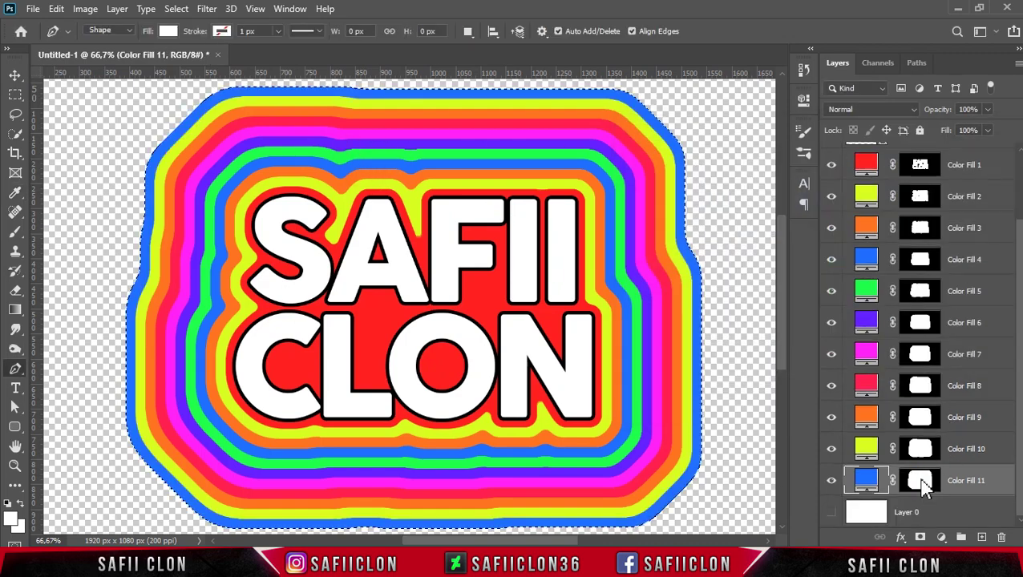
left_click(176, 9)
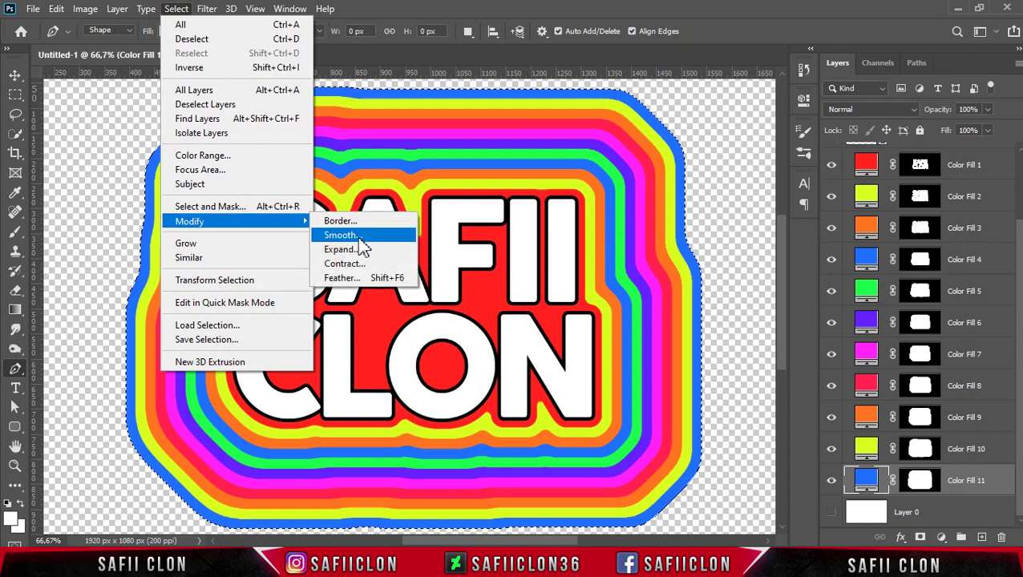
left_click(365, 254)
left_click(745, 160)
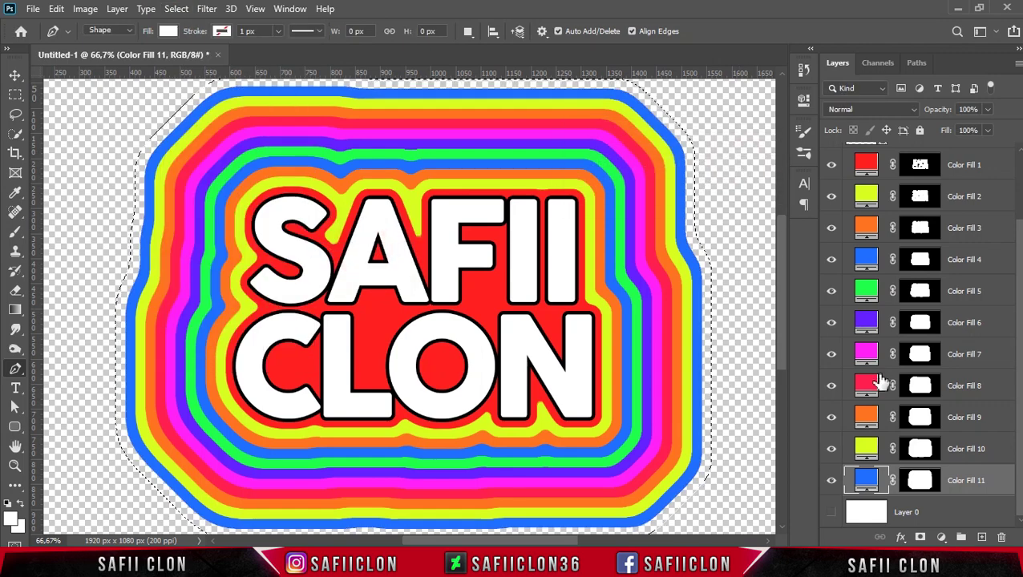
left_click(177, 9)
left_click(365, 241)
left_click(584, 173)
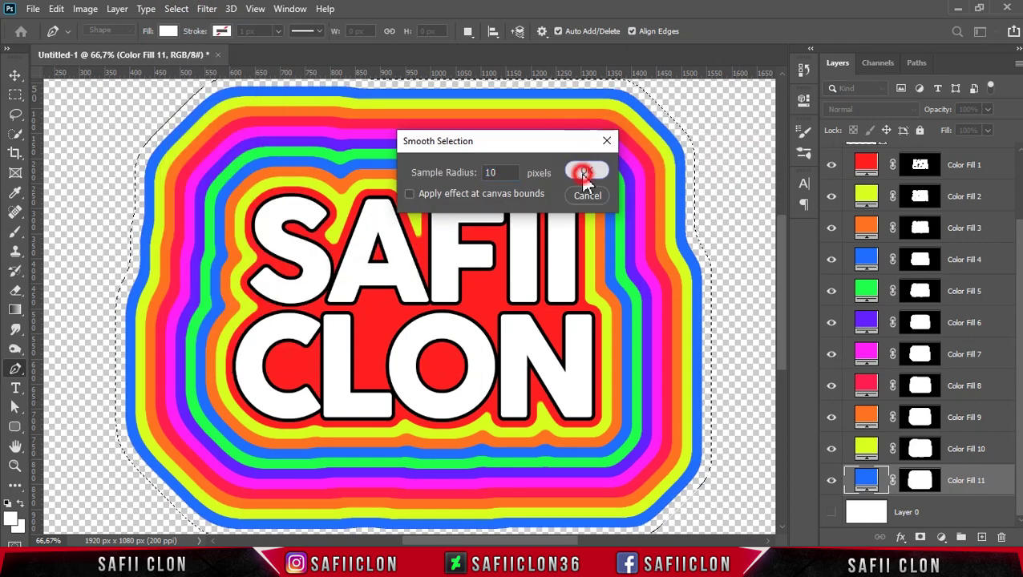
Add a purple #6420ff Solid Color fill ring above Layer 0.
left_click(937, 511)
left_click(941, 537)
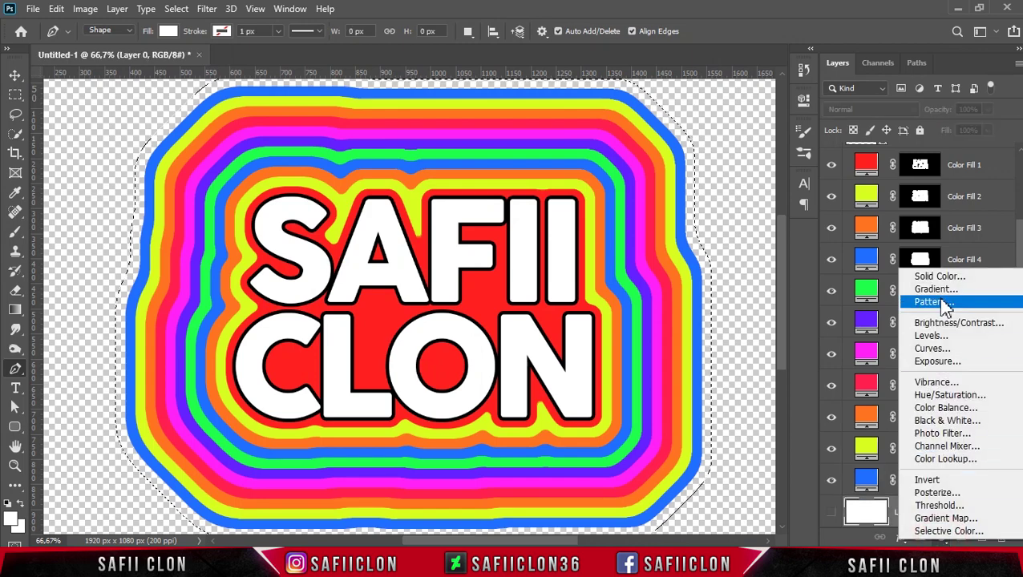
left_click(935, 274)
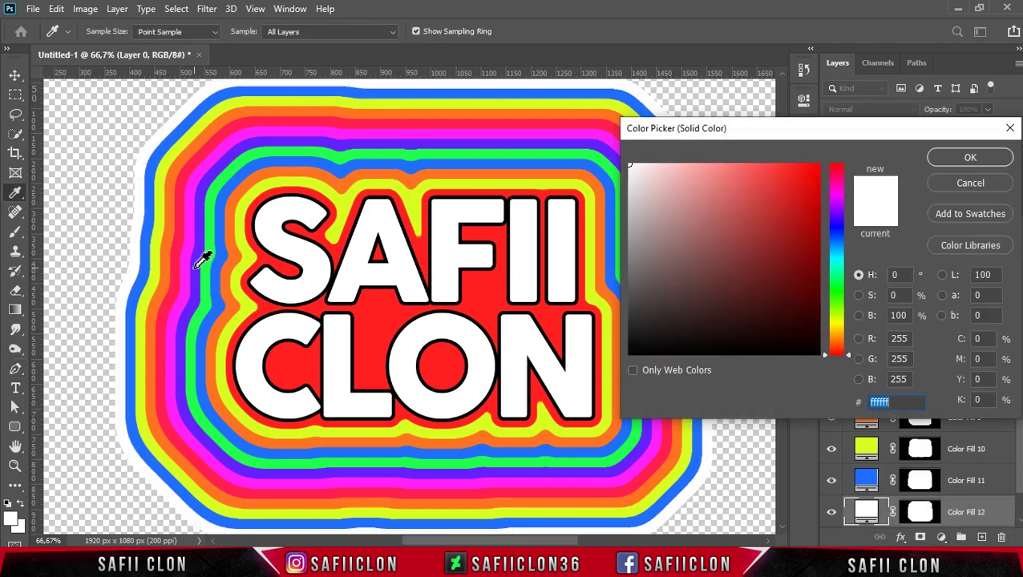
type("6420ff")
left_click(964, 159)
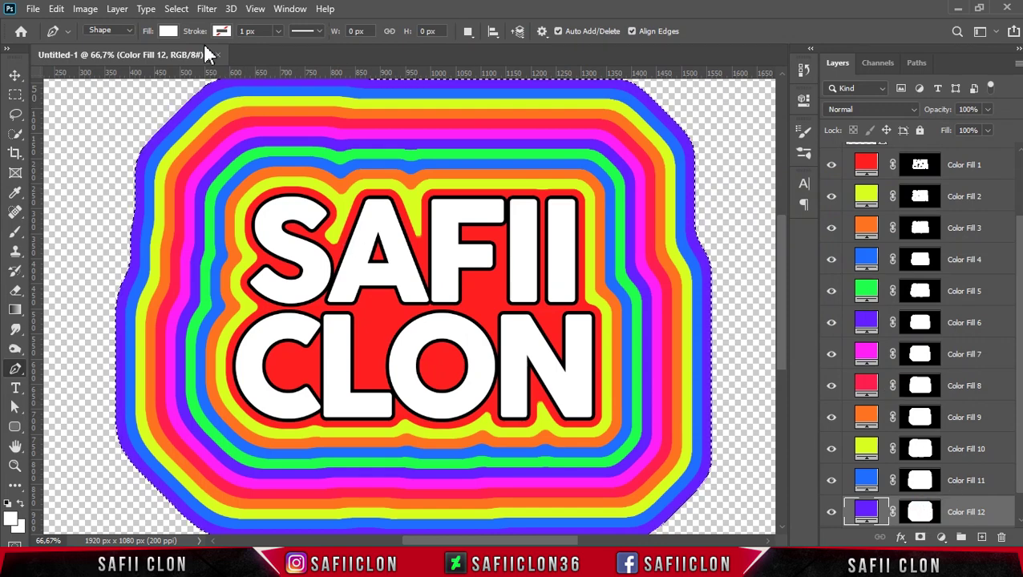
Expand the selection 20 px, smooth it, and add a green #20ff4a Solid Color ring above Layer 0.
left_click(176, 8)
left_click(353, 253)
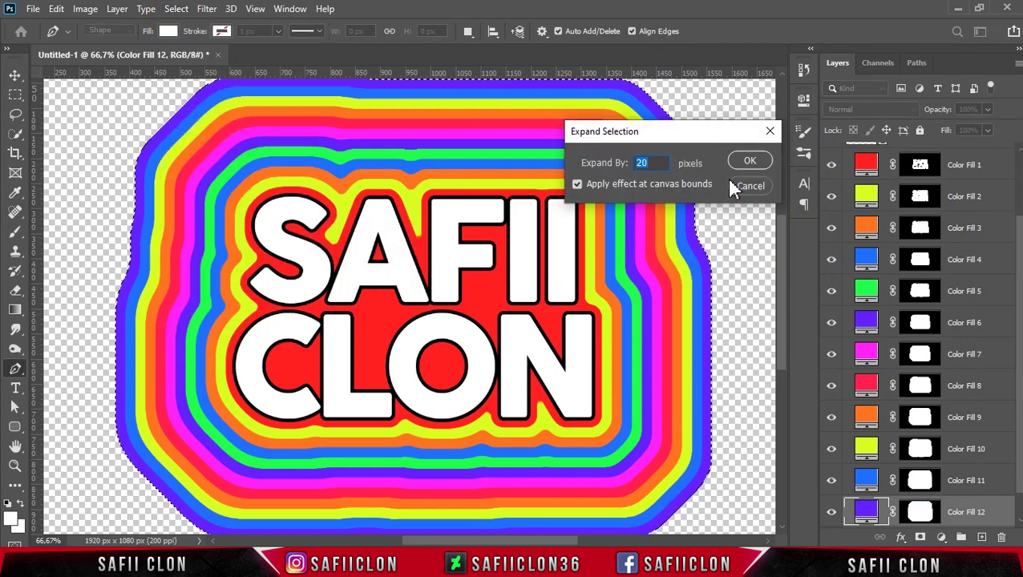
left_click(749, 161)
left_click(177, 9)
left_click(344, 236)
left_click(589, 173)
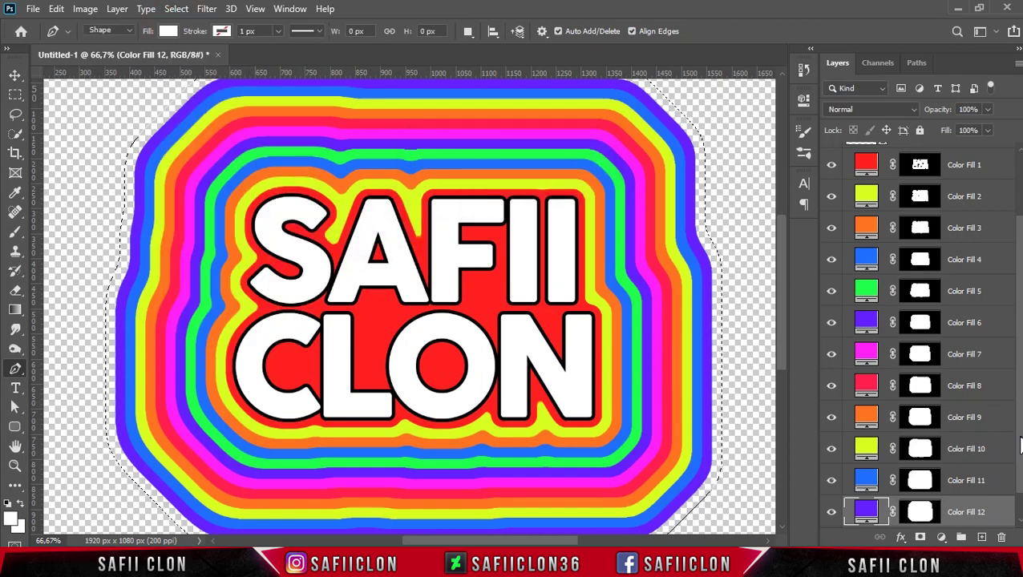
scroll(950, 494, "down", 2)
left_click(943, 512)
left_click(942, 537)
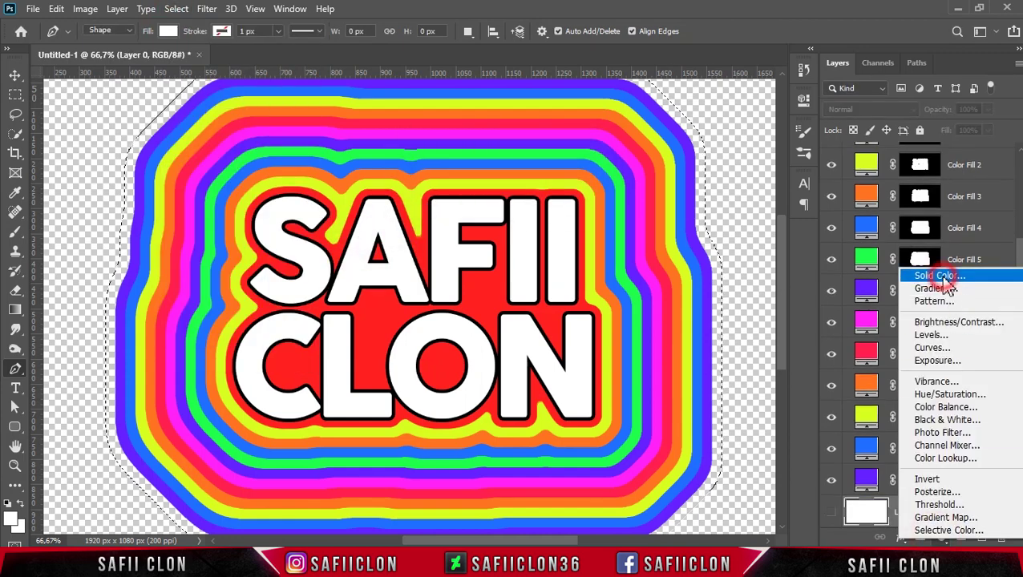
left_click(939, 273)
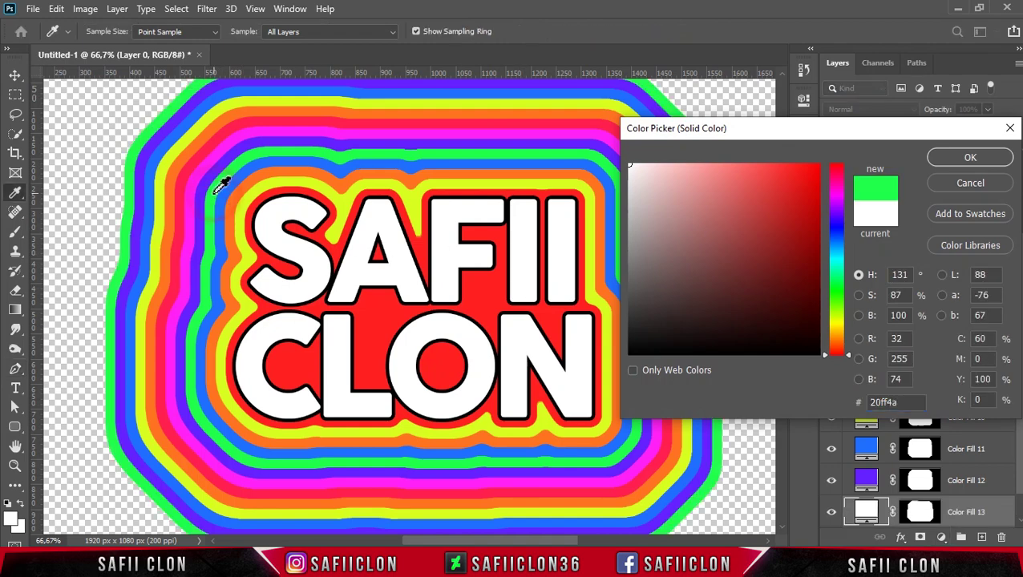
left_click(971, 159)
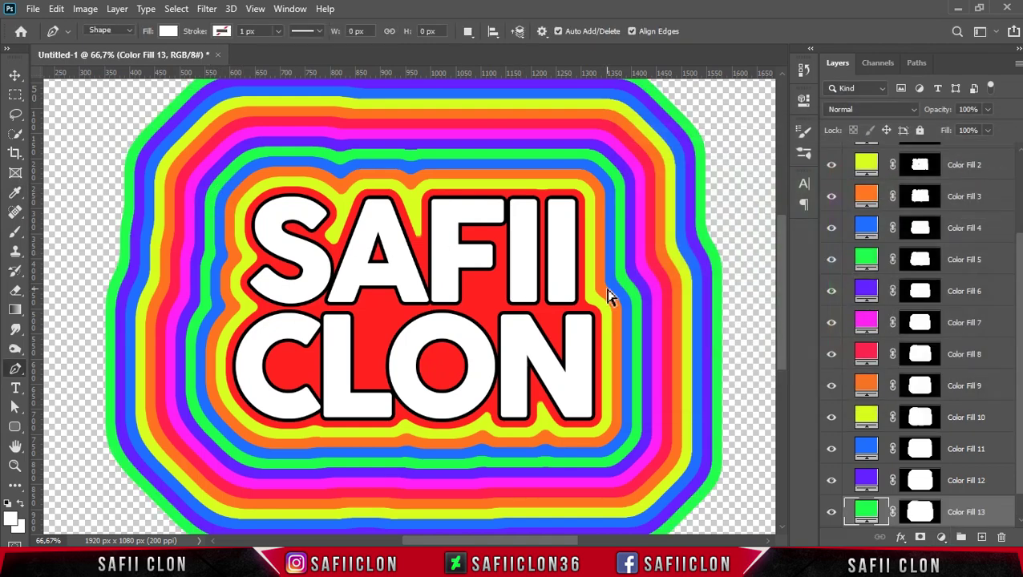
Zoom out and expand the selection another 20 pixels.
key("ctrl+minus")
left_click_drag(1016, 433, 1020, 481)
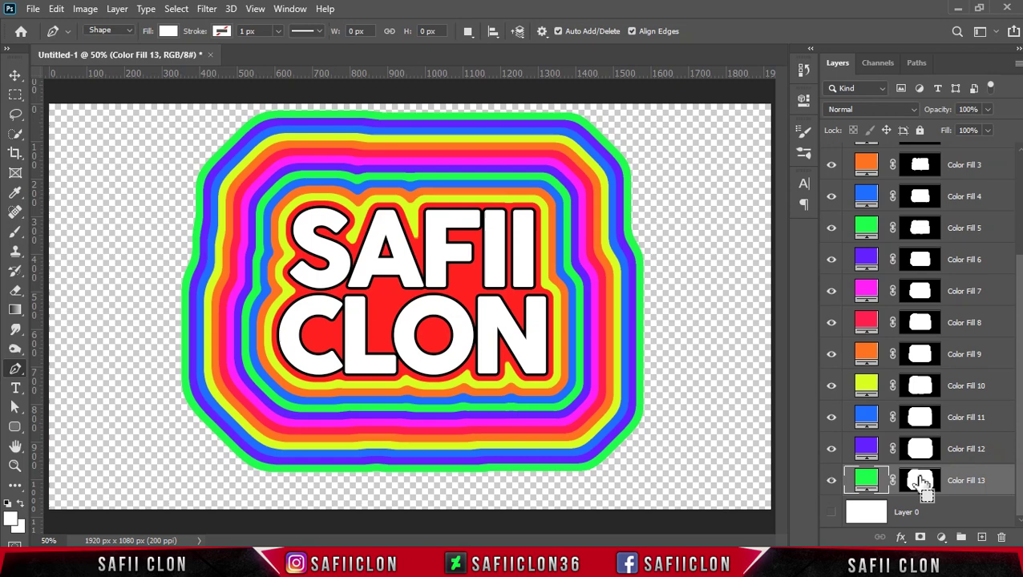
left_click(176, 8)
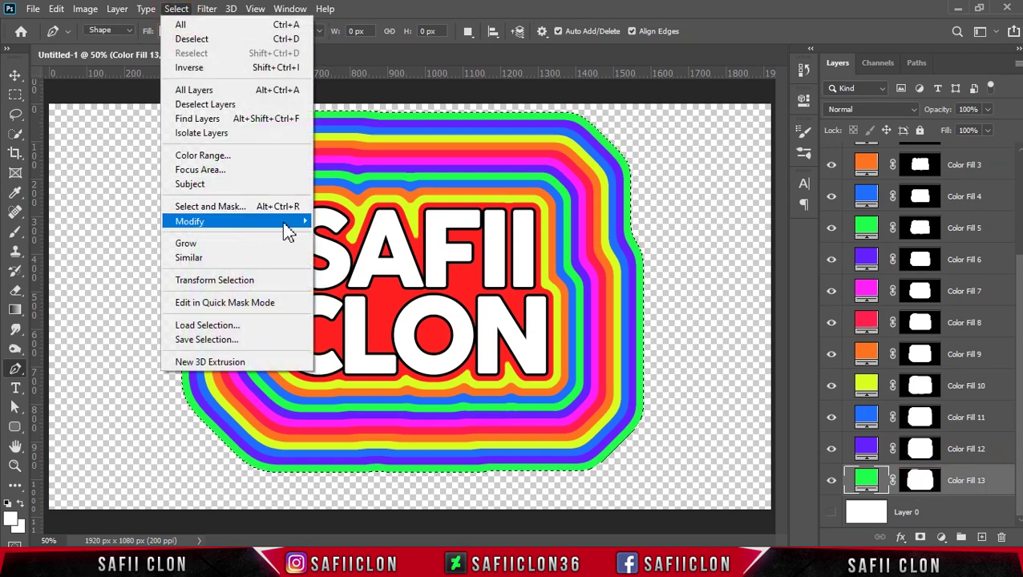
left_click(377, 249)
mouse_move(190, 222)
left_click(750, 161)
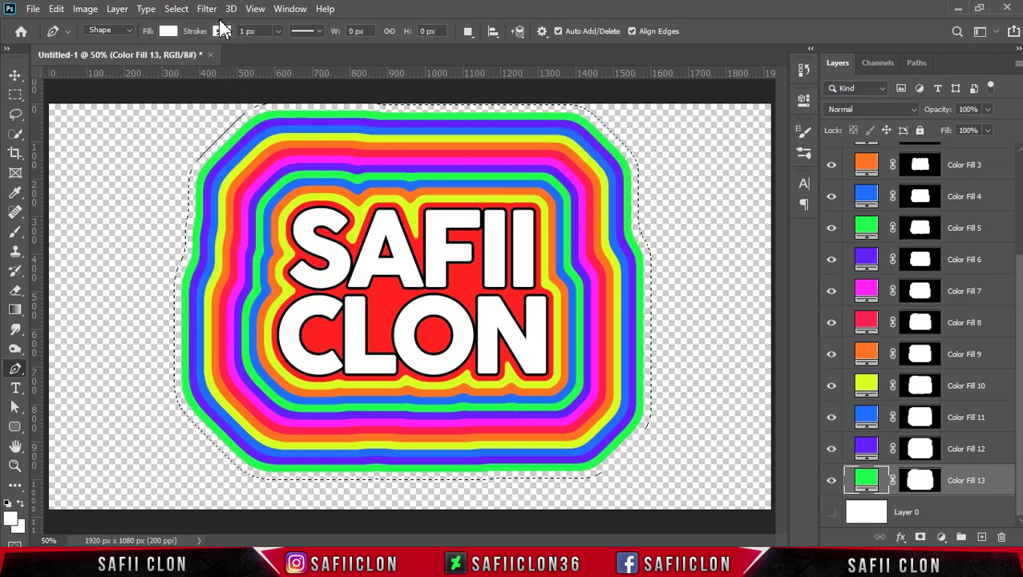
Smooth the selection and add a magenta Solid Color ring above Layer 0.
left_click(177, 8)
left_click(342, 235)
left_click(587, 168)
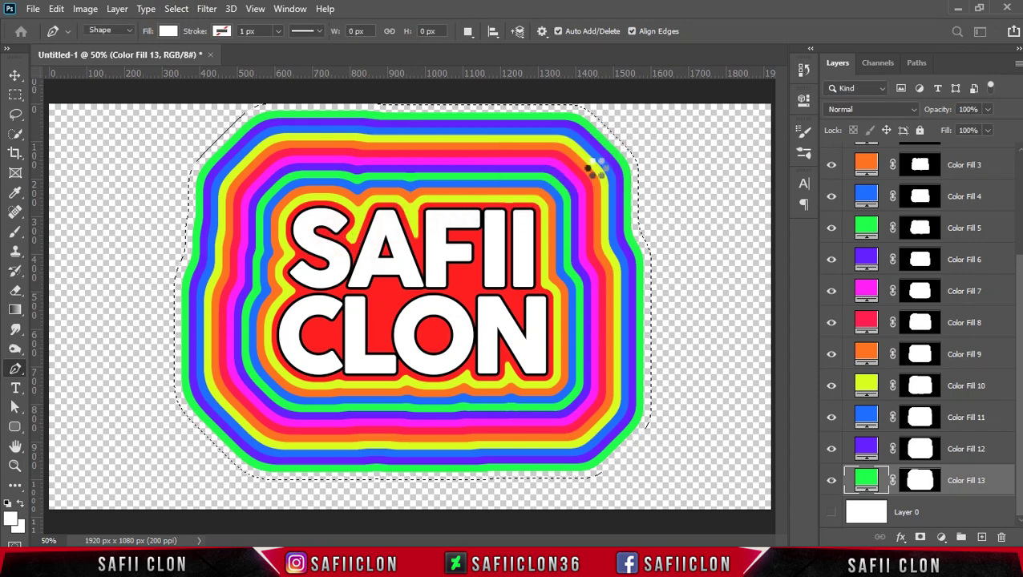
left_click(922, 511)
left_click(941, 537)
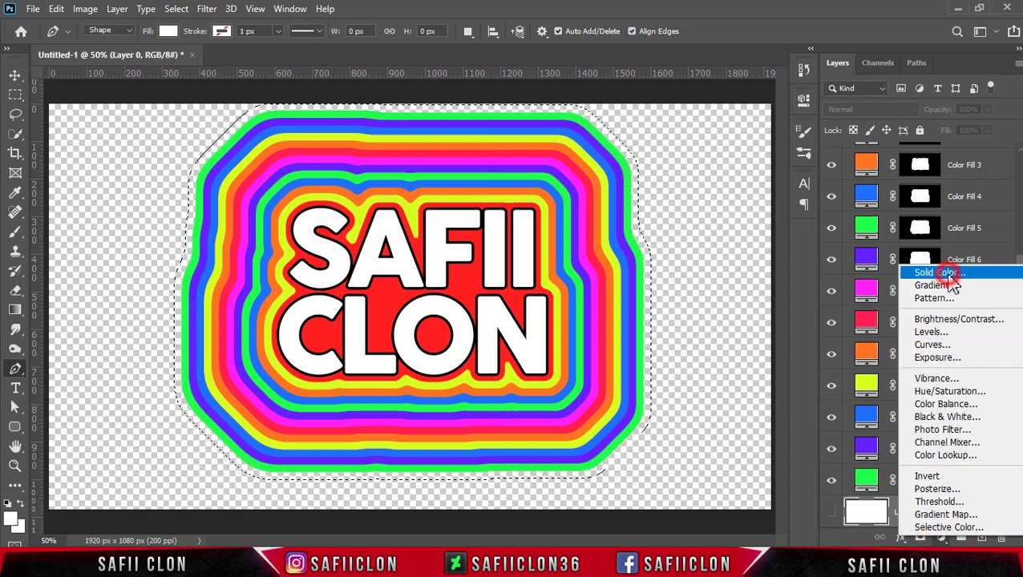
left_click(918, 270)
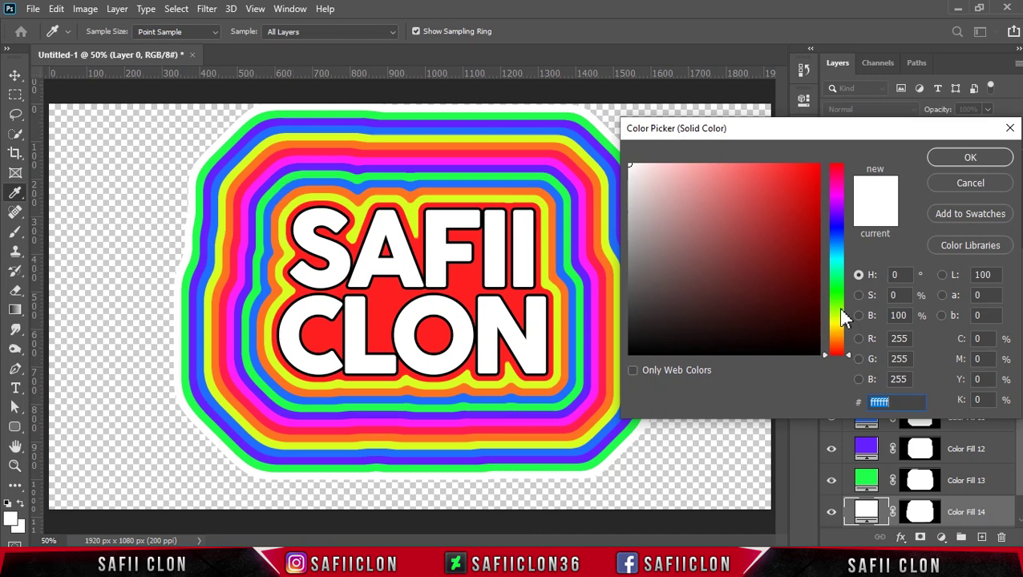
left_click(839, 245)
left_click(570, 141)
left_click_drag(839, 256, 840, 206)
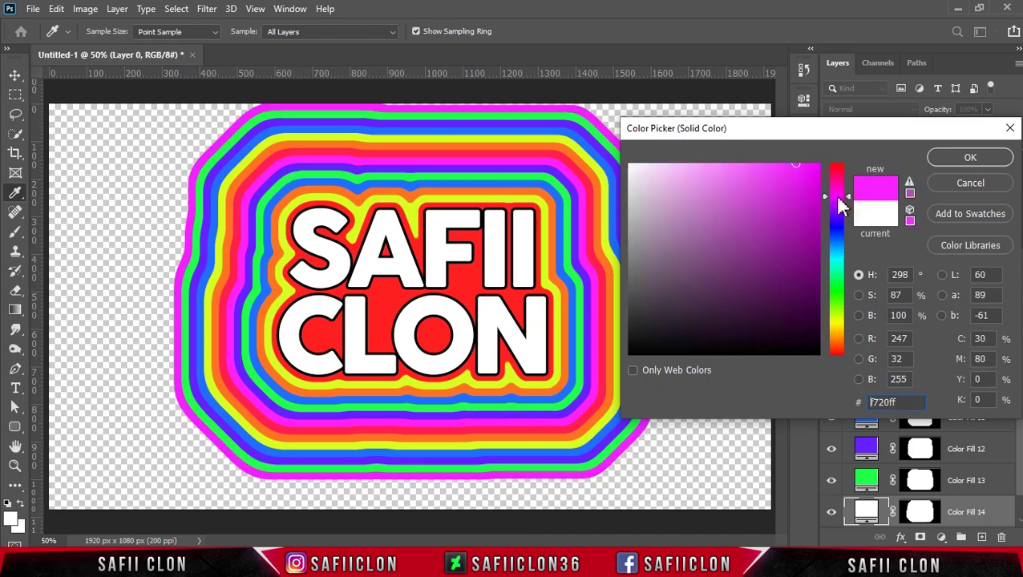
left_click(971, 158)
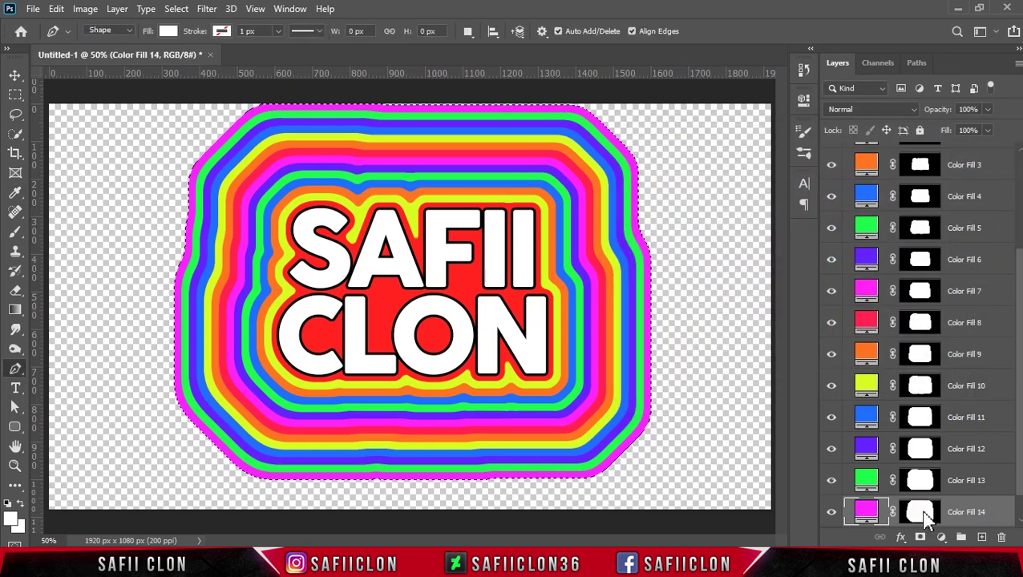
Expand the selection 20 px, smooth it, and add an orange #ff7420 Solid Color ring.
left_click(177, 9)
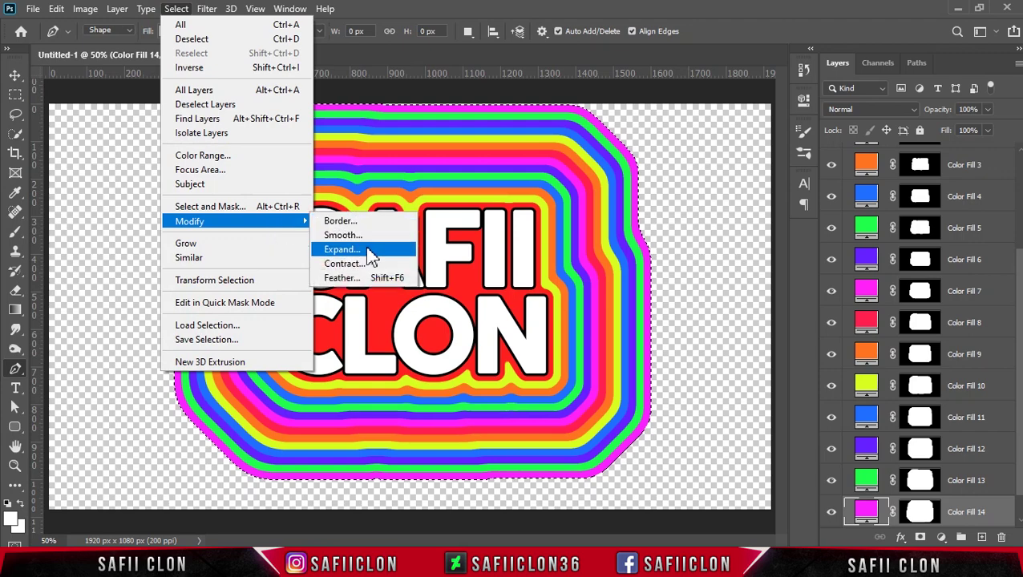
left_click(370, 250)
left_click(742, 158)
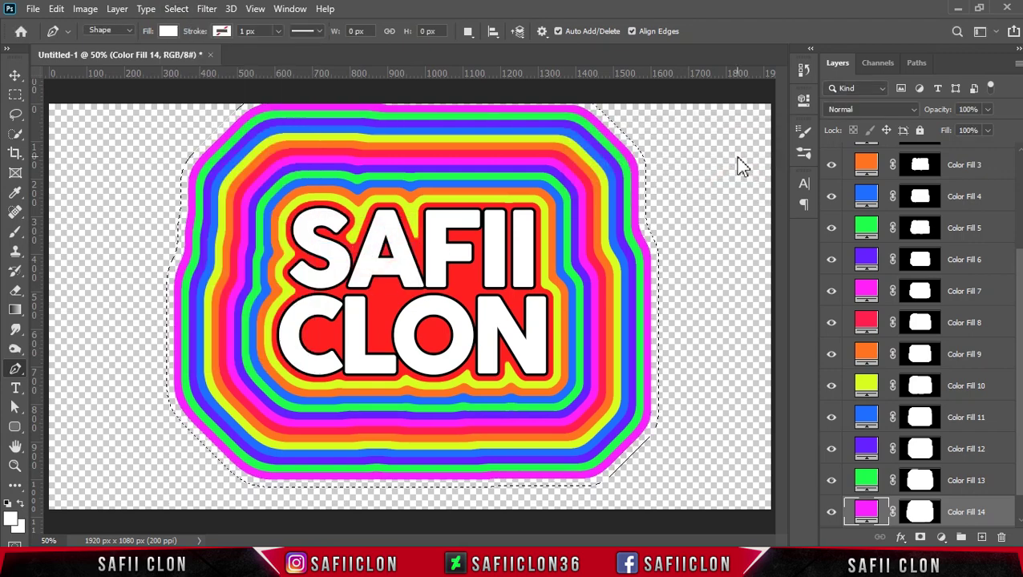
left_click(176, 9)
left_click(350, 234)
left_click(589, 170)
scroll(930, 481, "down", 1)
left_click(940, 537)
left_click(882, 265)
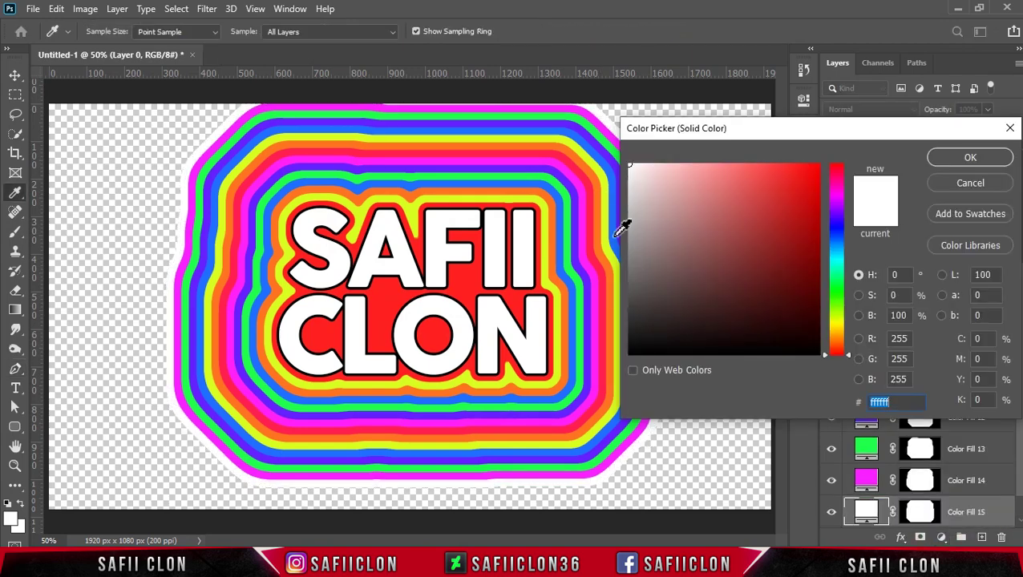
left_click(605, 213)
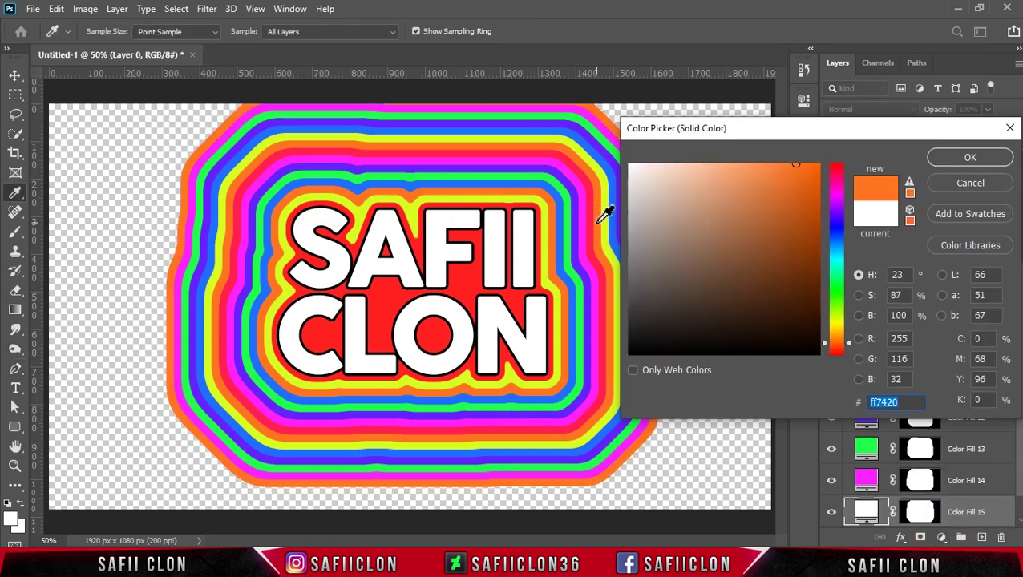
left_click(970, 158)
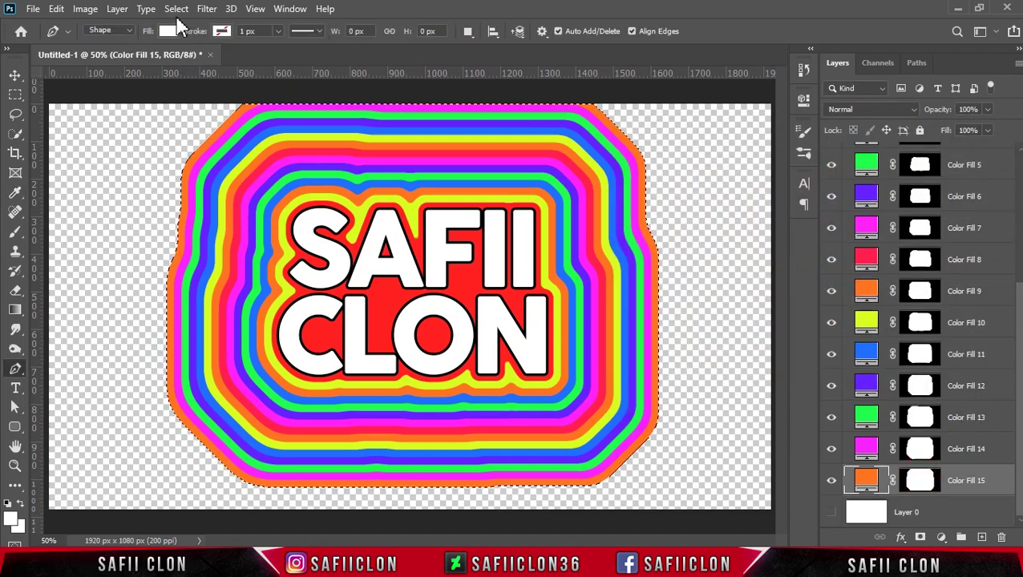
left_click(177, 9)
Expand the selection 20 px, smooth it, and add a red Solid Color ring sampled from the canvas.
left_click(349, 249)
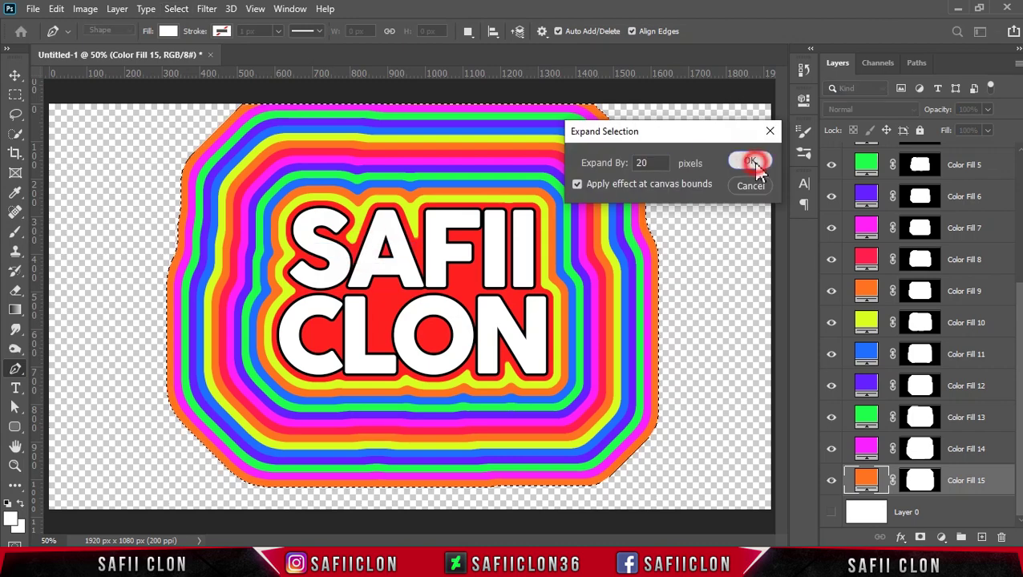
left_click(754, 165)
left_click(178, 10)
mouse_move(190, 221)
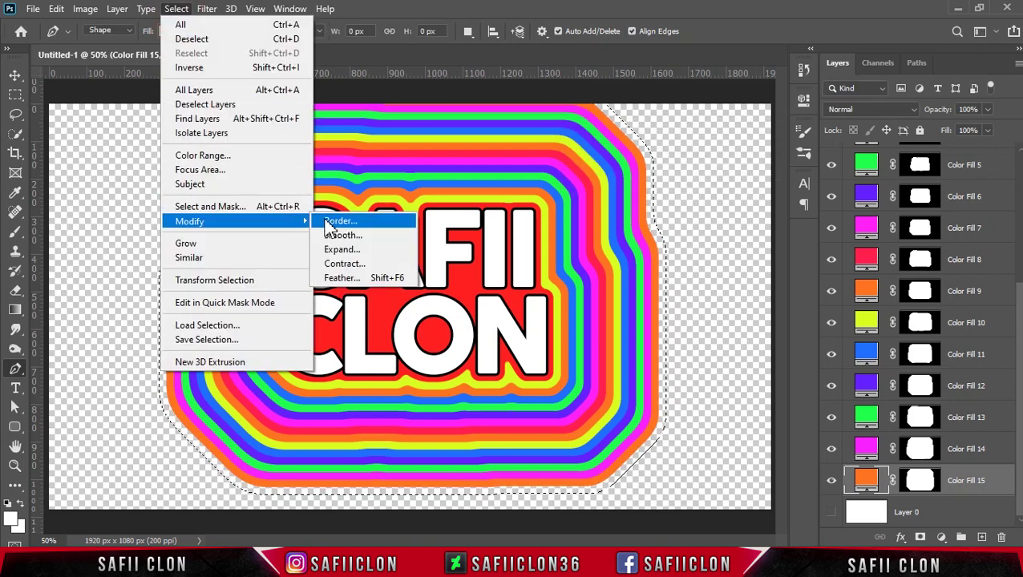
left_click(361, 239)
left_click(586, 169)
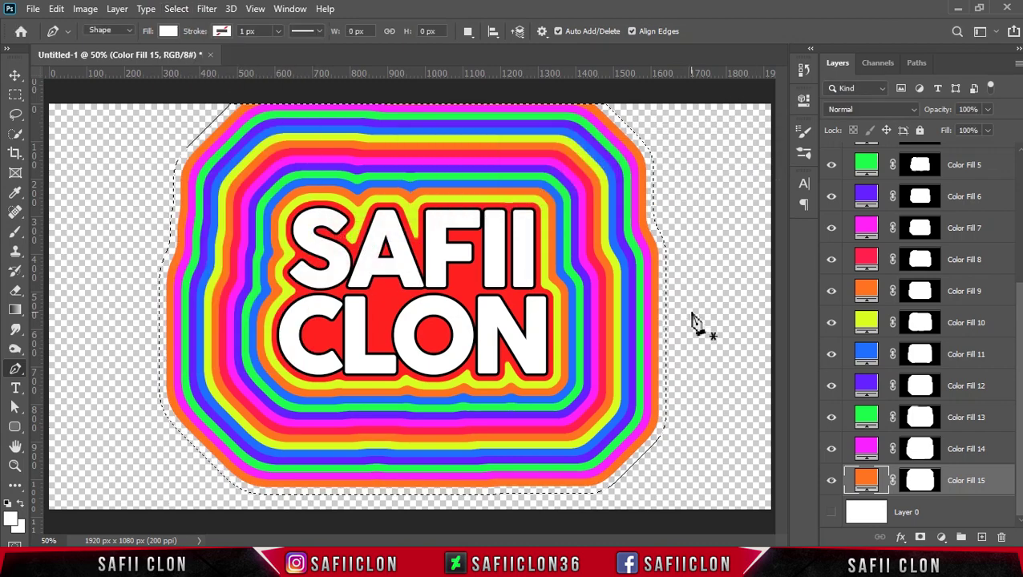
left_click(941, 537)
left_click(914, 272)
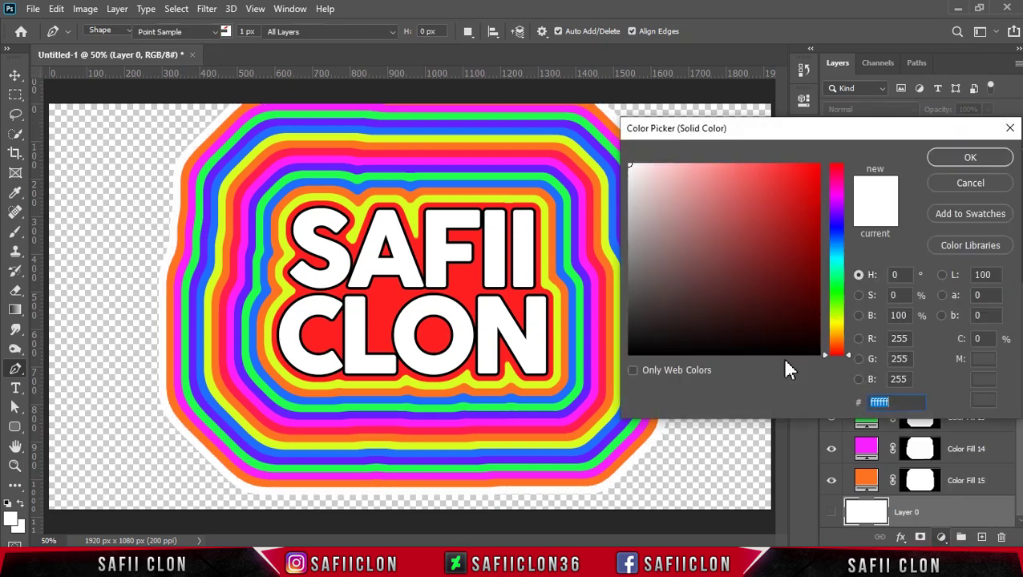
left_click(491, 428)
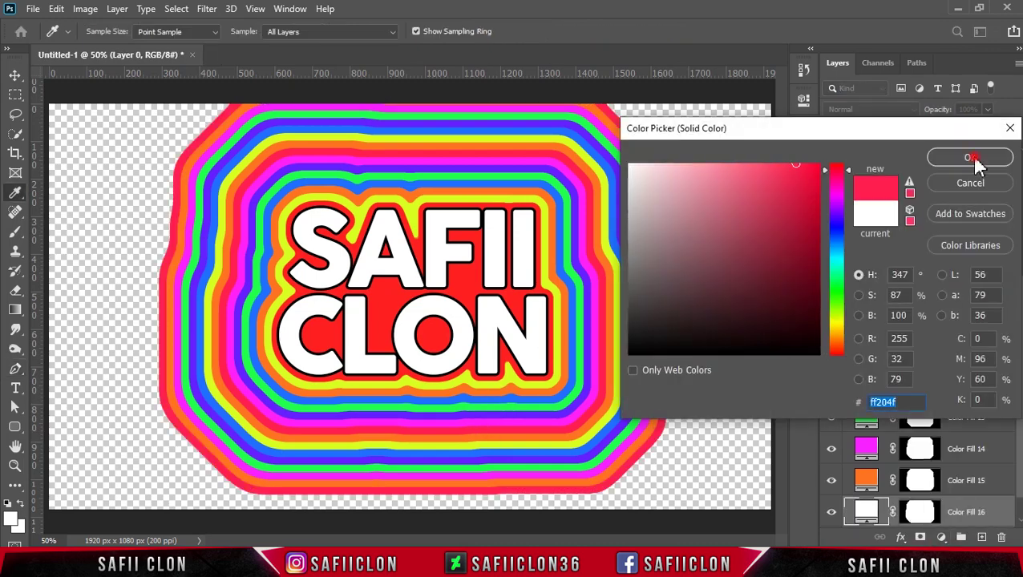
left_click(972, 158)
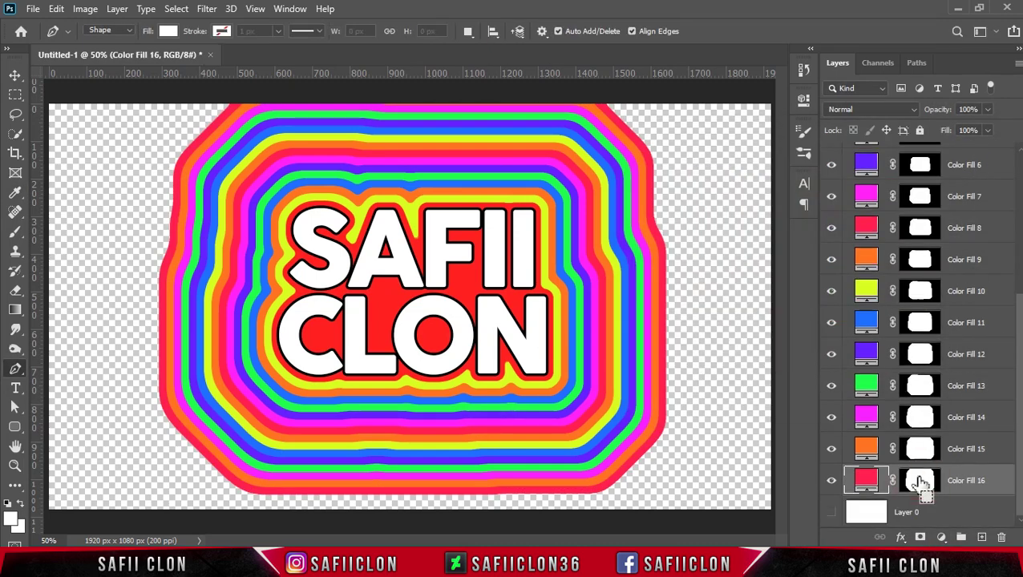
Expand the selection another 20 px and smooth it.
left_click(176, 8)
mouse_move(190, 221)
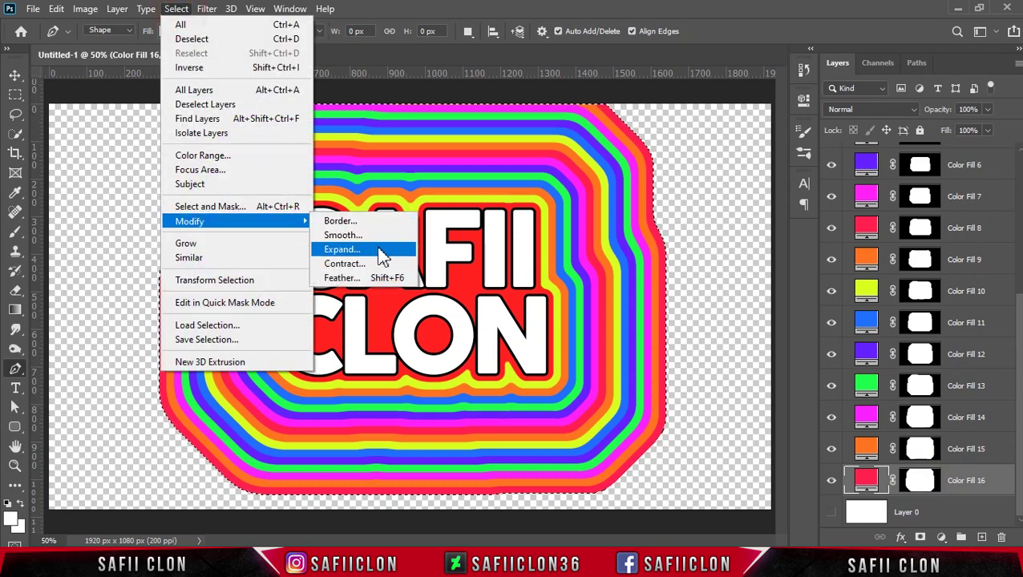
left_click(402, 251)
left_click(750, 161)
left_click(177, 8)
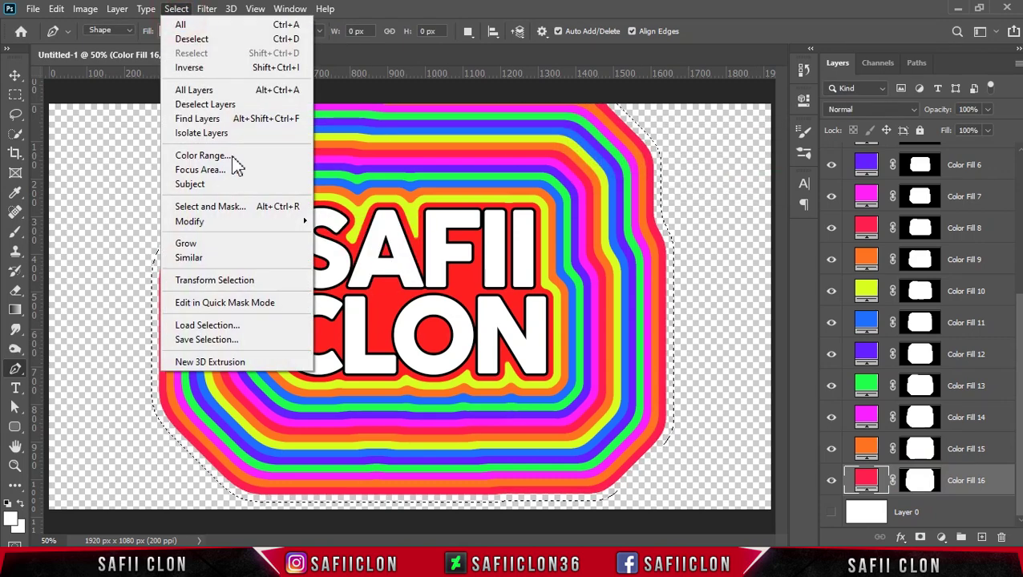
left_click(340, 235)
left_click(592, 169)
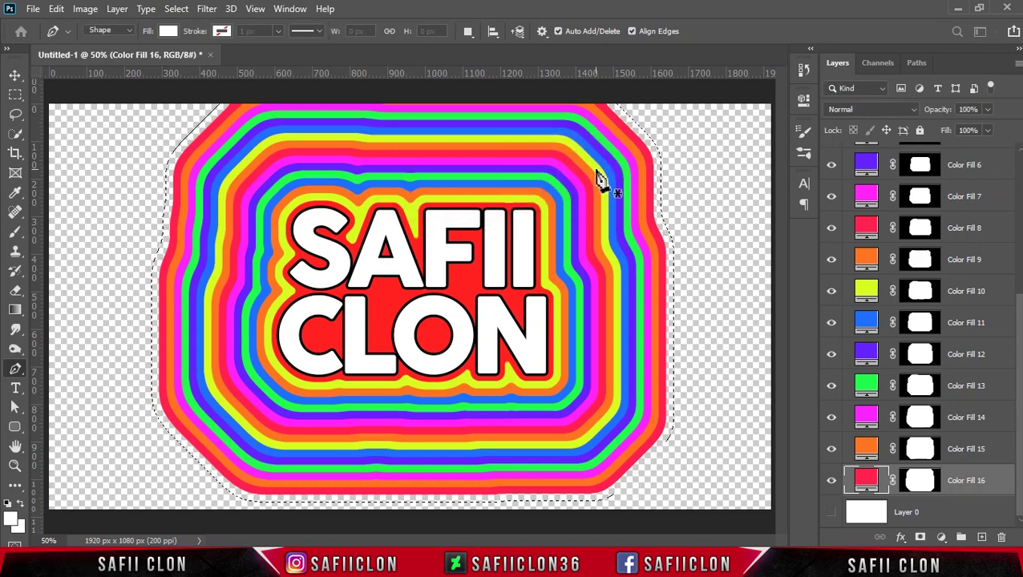
Add a blue #206fff Solid Color ring above Layer 0 and load the outer outline as a selection.
left_click(934, 513)
left_click(941, 537)
left_click(941, 268)
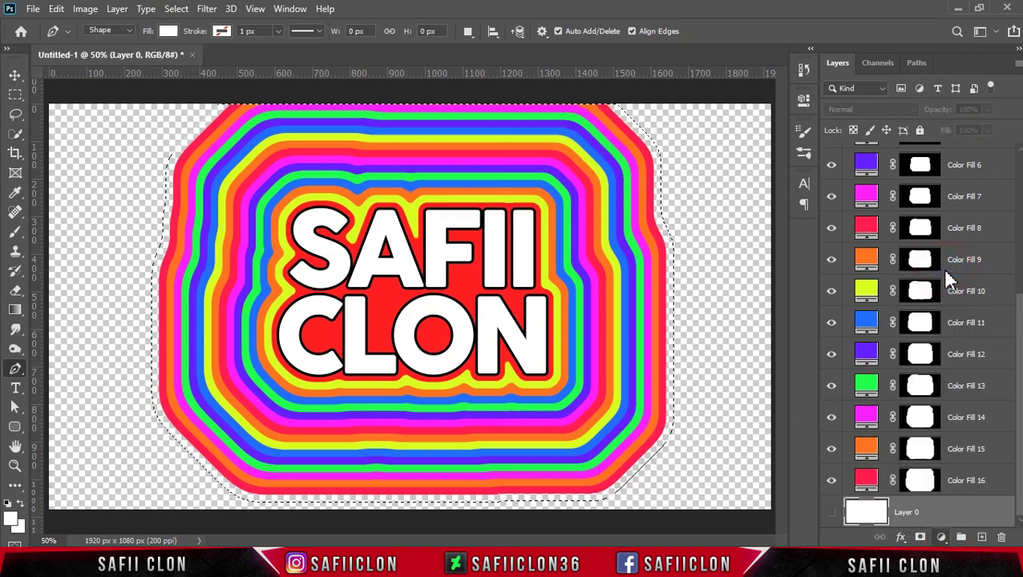
left_click(572, 359)
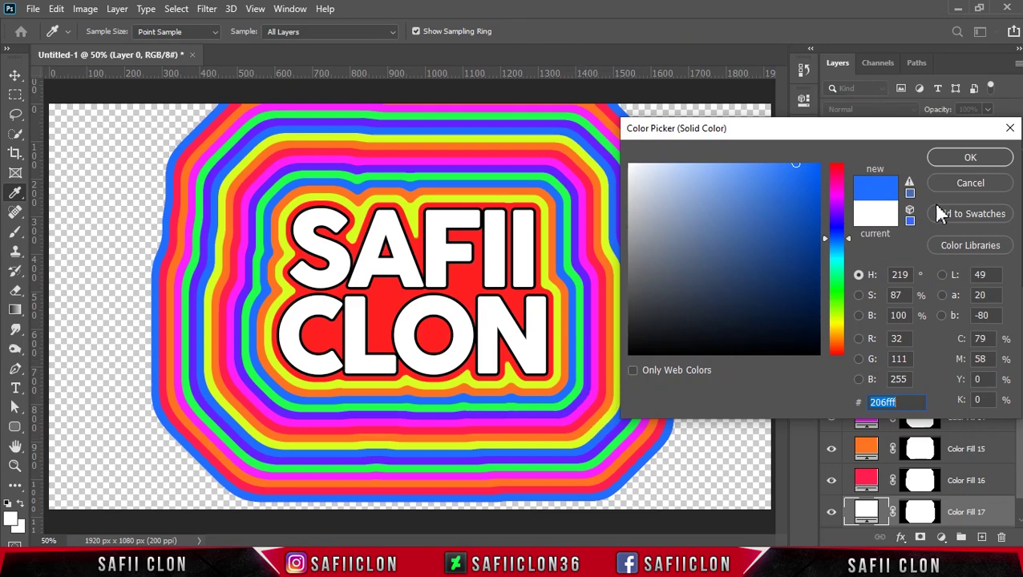
left_click(970, 160)
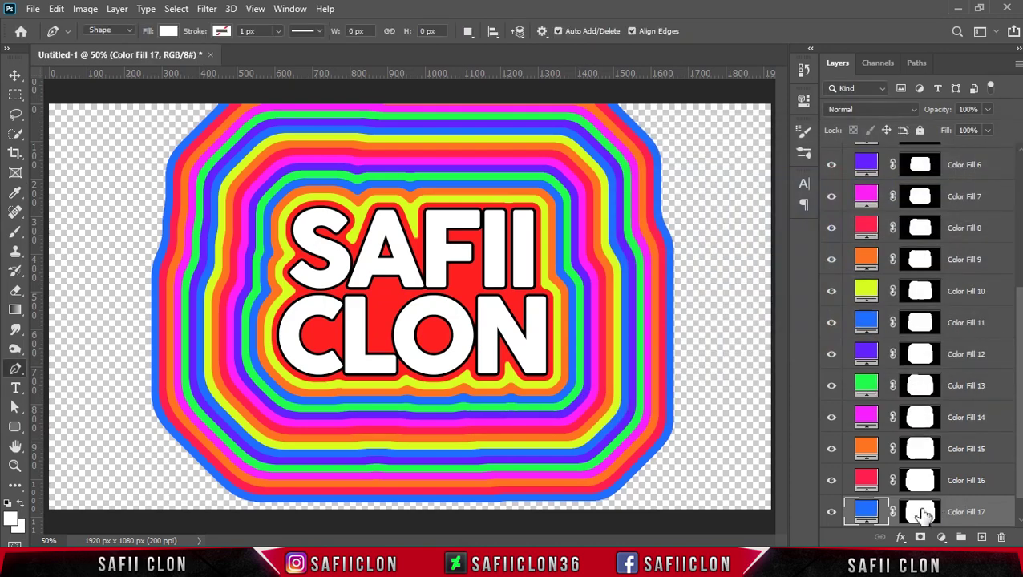
left_click(920, 510, "ctrl")
left_click(177, 8)
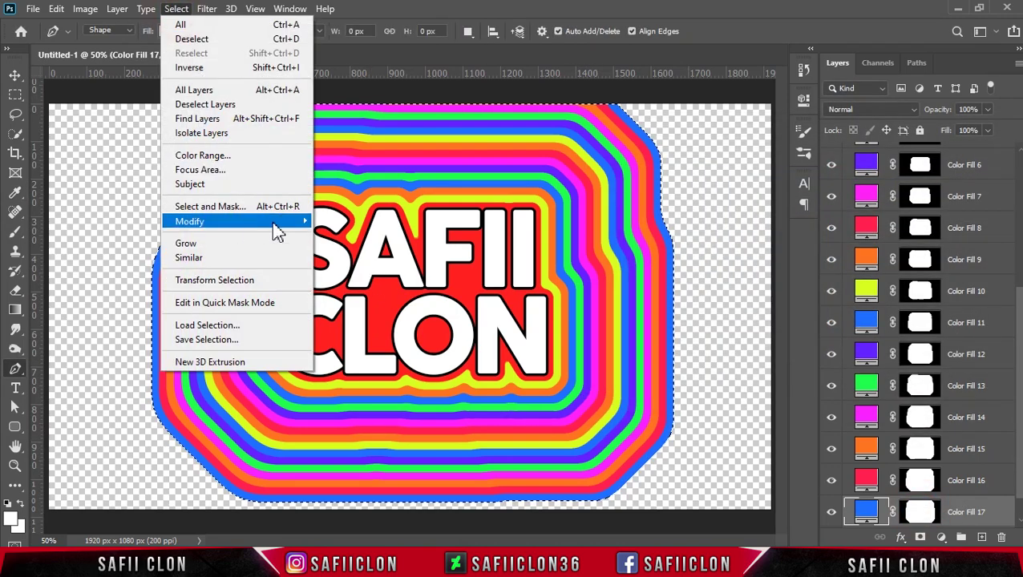
Expand and smooth the selection, then add a yellow-green Solid Color ring above Layer 0.
left_click(339, 249)
left_click(748, 160)
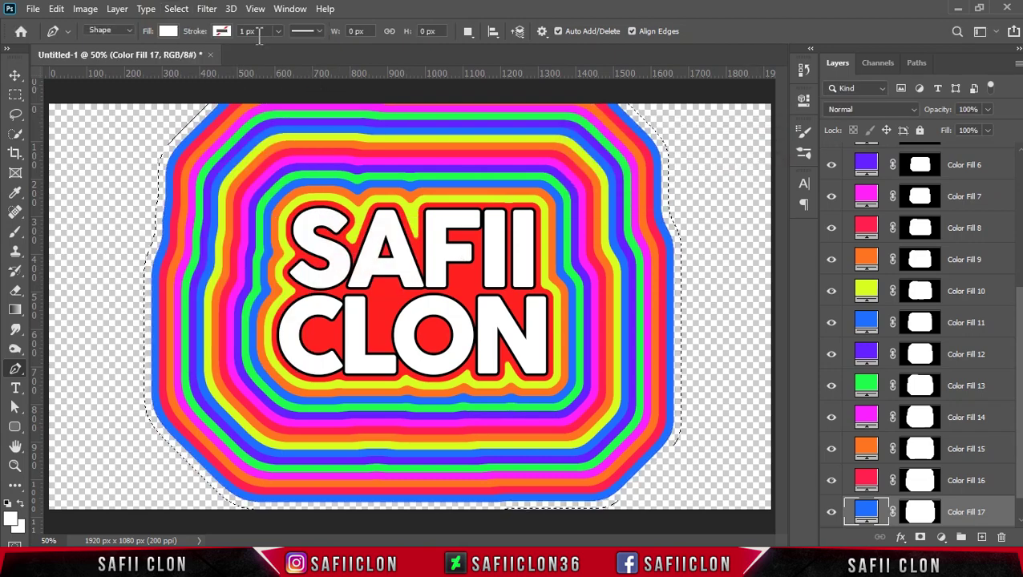
left_click(191, 11)
left_click(346, 240)
left_click(584, 169)
scroll(922, 337, "down", 1)
left_click(946, 514)
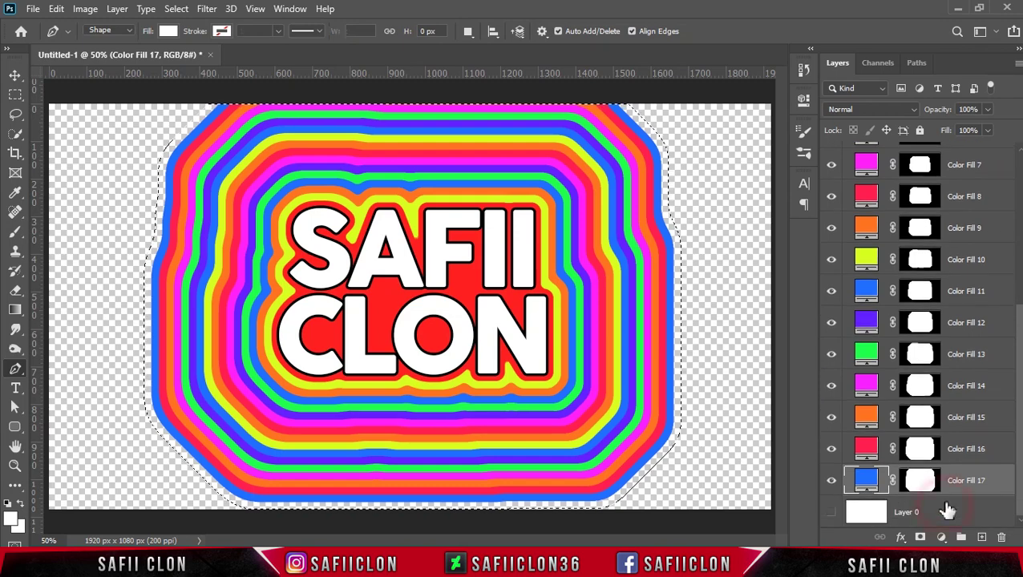
left_click(942, 541)
left_click(948, 274)
left_click(383, 438)
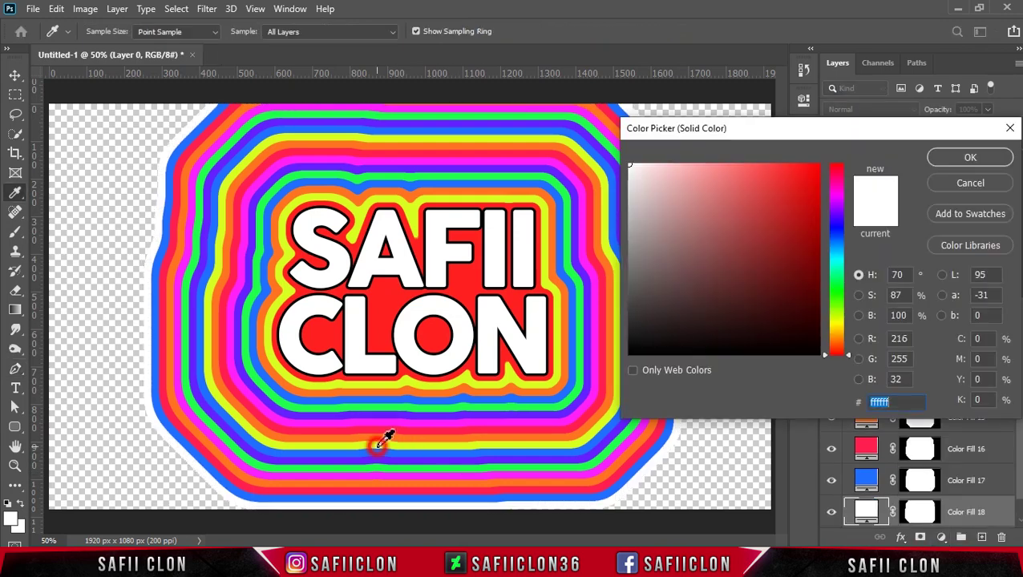
left_click(964, 158)
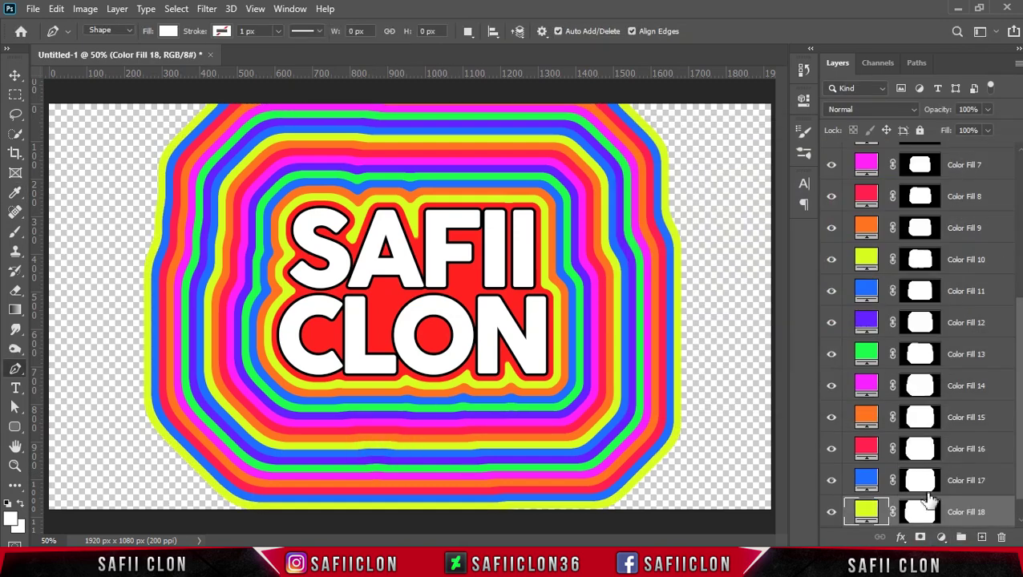
Expand the selection again and smooth it with radius 10.
left_click(177, 8)
mouse_move(190, 221)
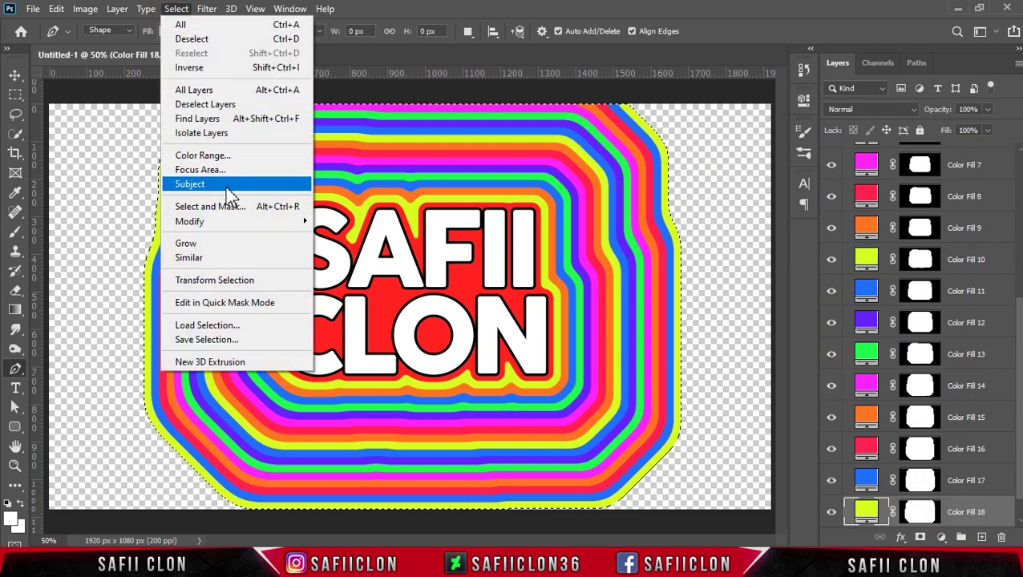
left_click(362, 255)
left_click(745, 168)
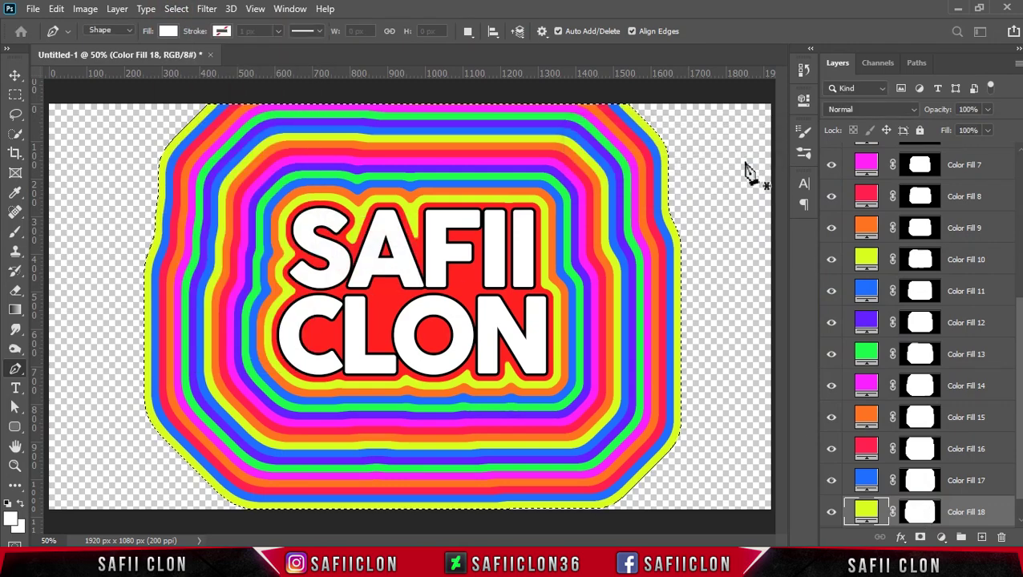
left_click(176, 8)
left_click(337, 232)
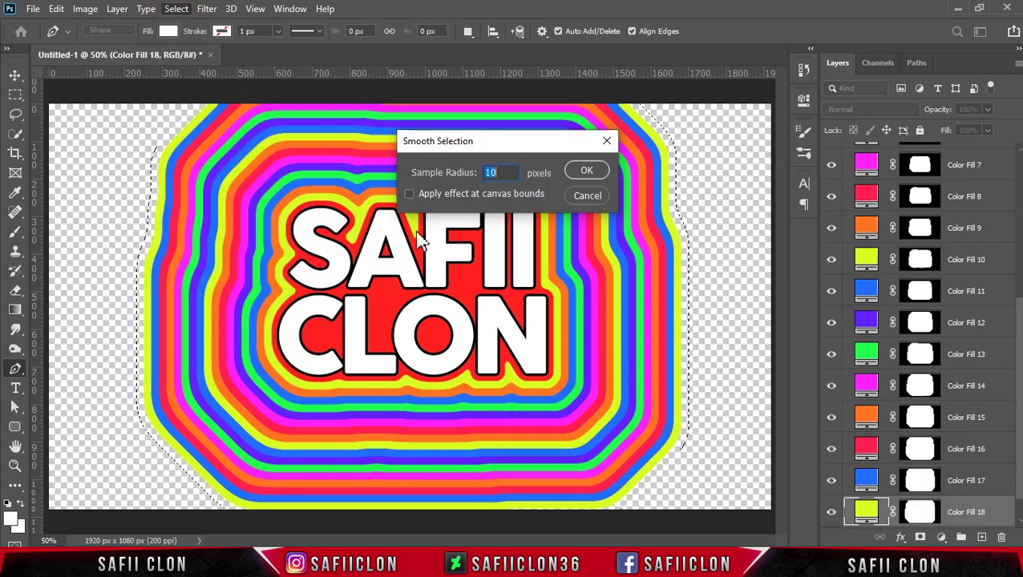
left_click(589, 172)
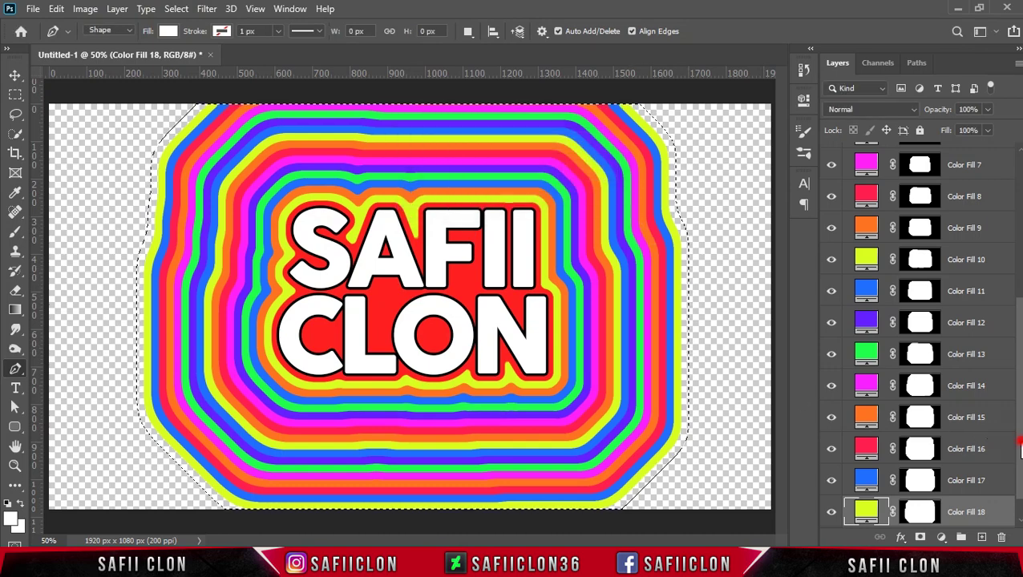
Add a red Solid Color ring above Layer 0 and reload the outer outline as a selection.
scroll(946, 505, "down", 1)
left_click(946, 511)
left_click(942, 537)
left_click(945, 272)
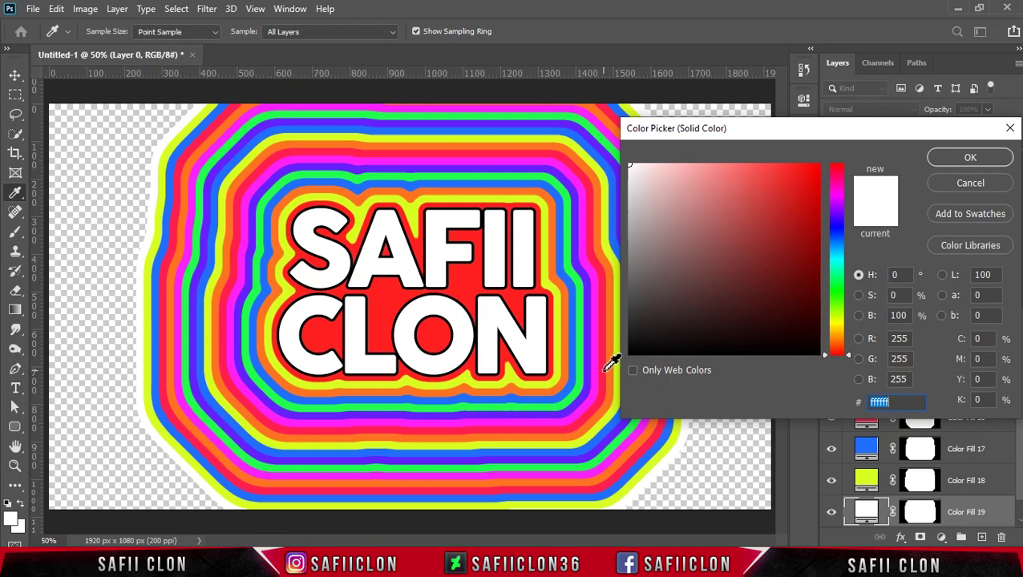
left_click(564, 340)
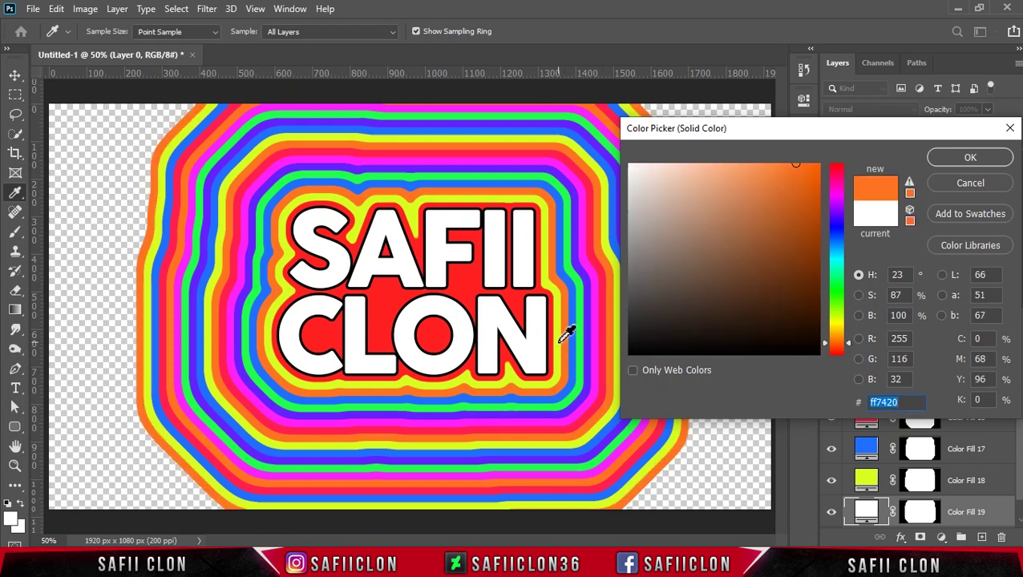
left_click(520, 300)
left_click(954, 160)
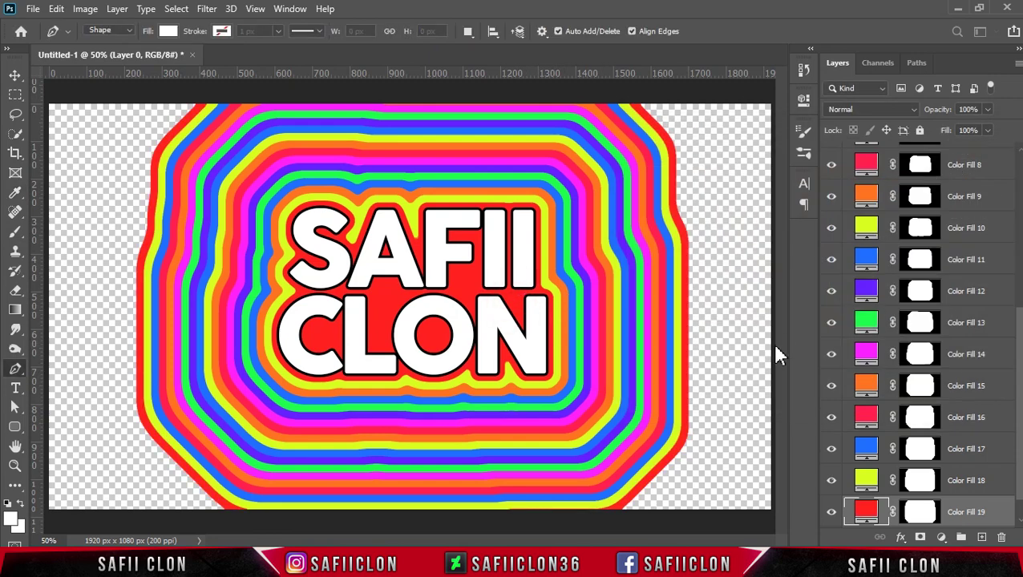
scroll(916, 497, "down", 1)
left_click(920, 481, "ctrl")
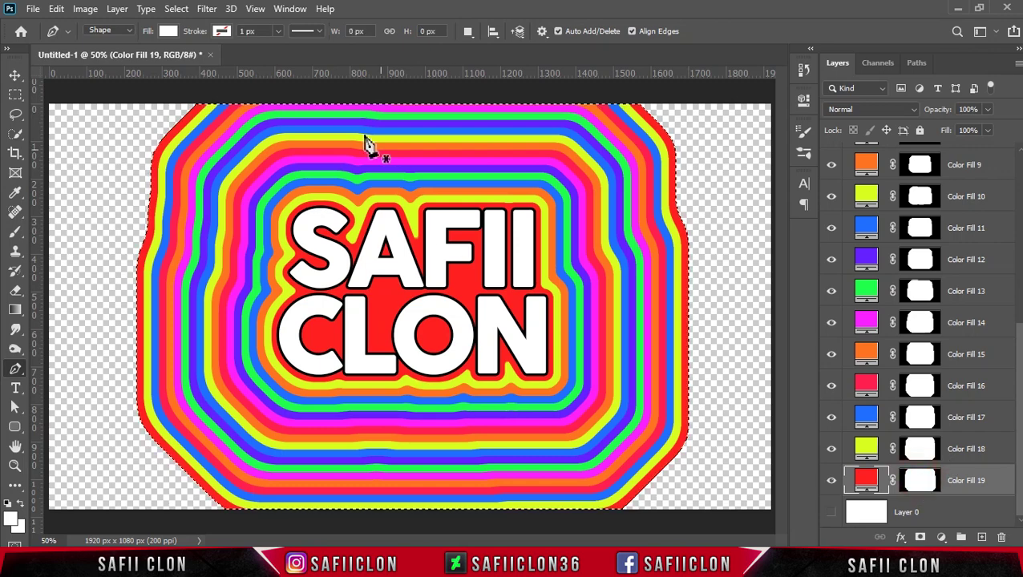
Expand and smooth the selection, then add a blue #206fff Solid Color ring sampled from the canvas.
left_click(176, 9)
left_click(340, 249)
left_click(762, 163)
left_click(176, 9)
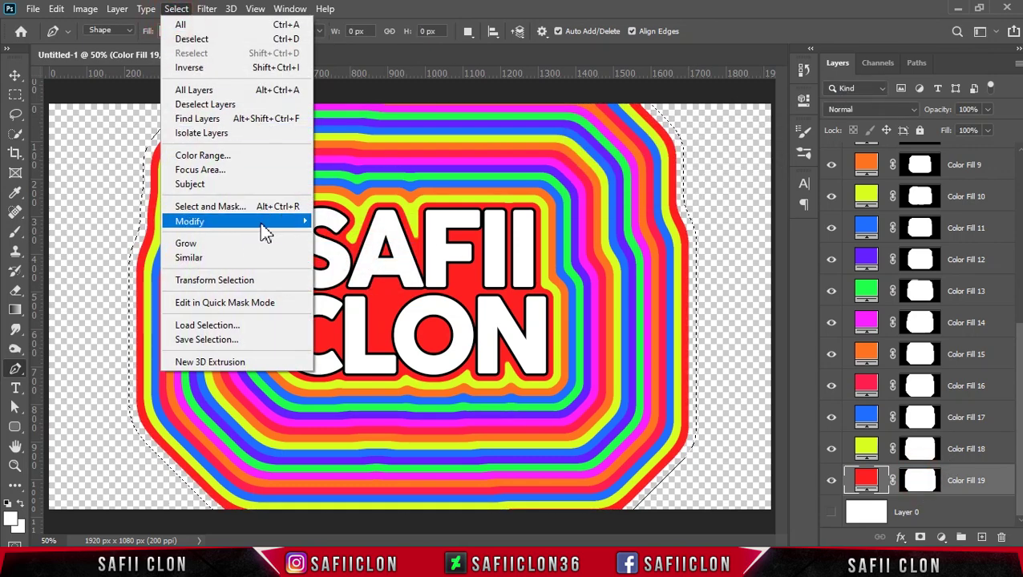
left_click(346, 233)
left_click(590, 169)
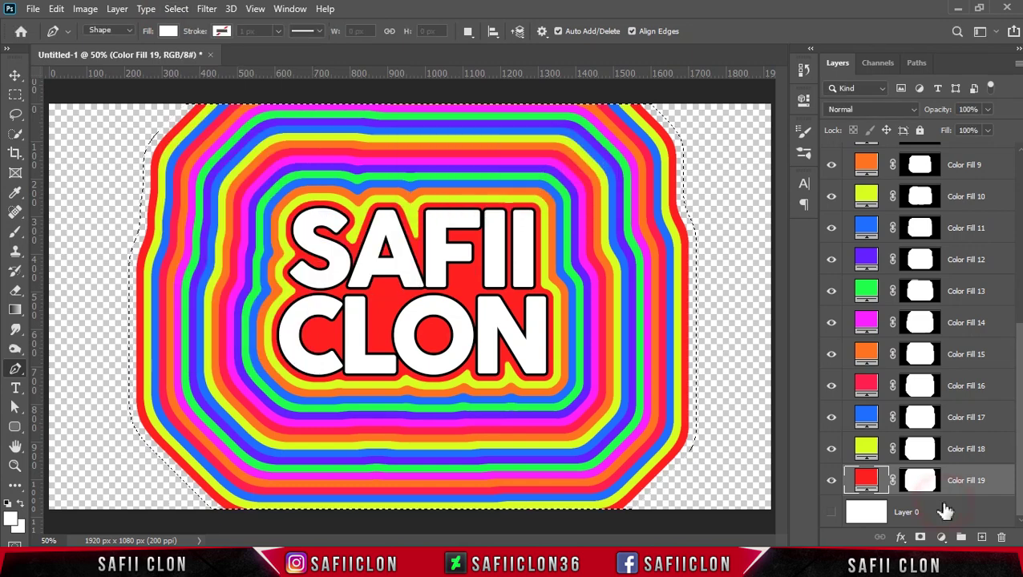
left_click(941, 537)
left_click(963, 274)
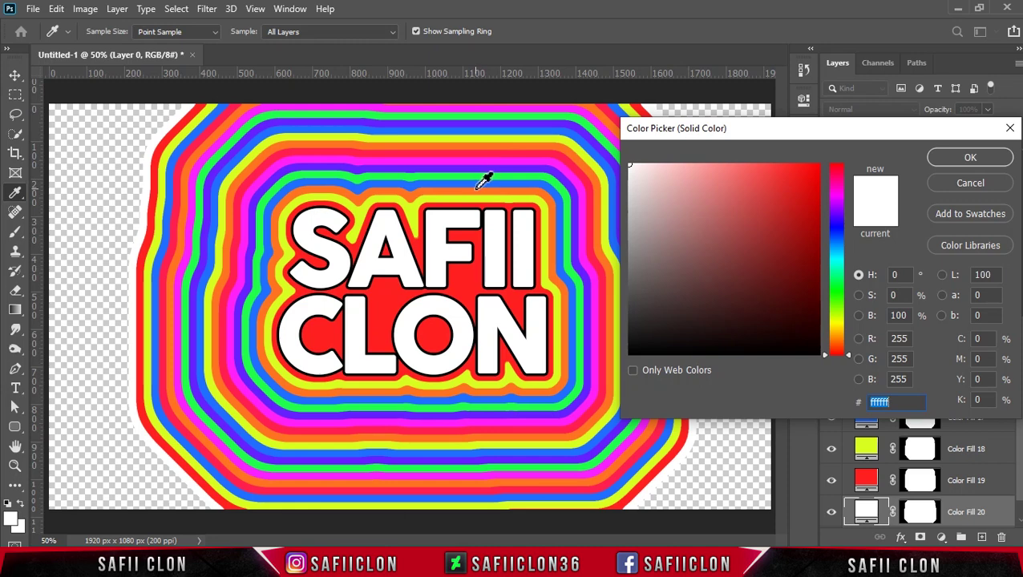
left_click(477, 188)
left_click(475, 178)
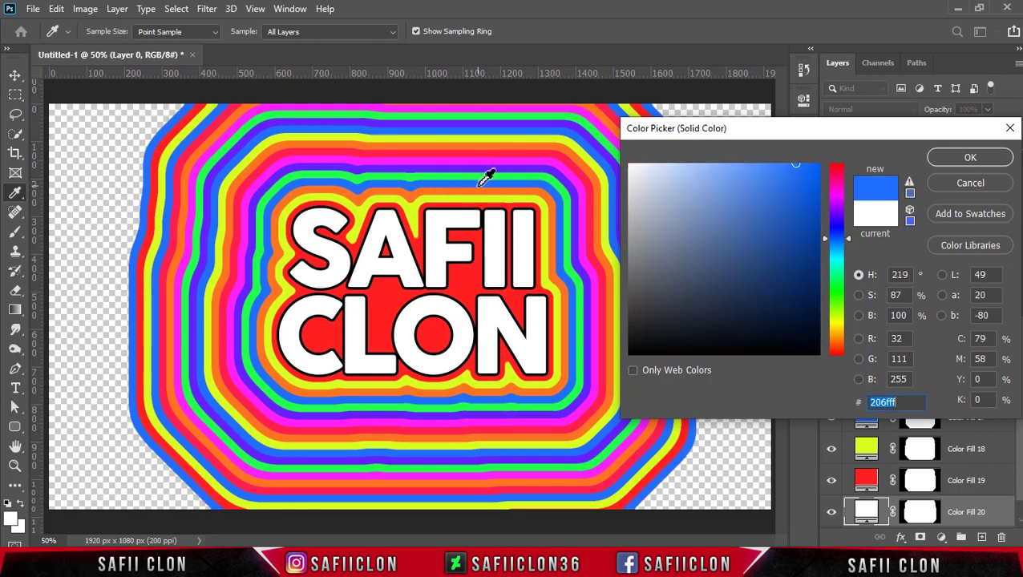
left_click(962, 164)
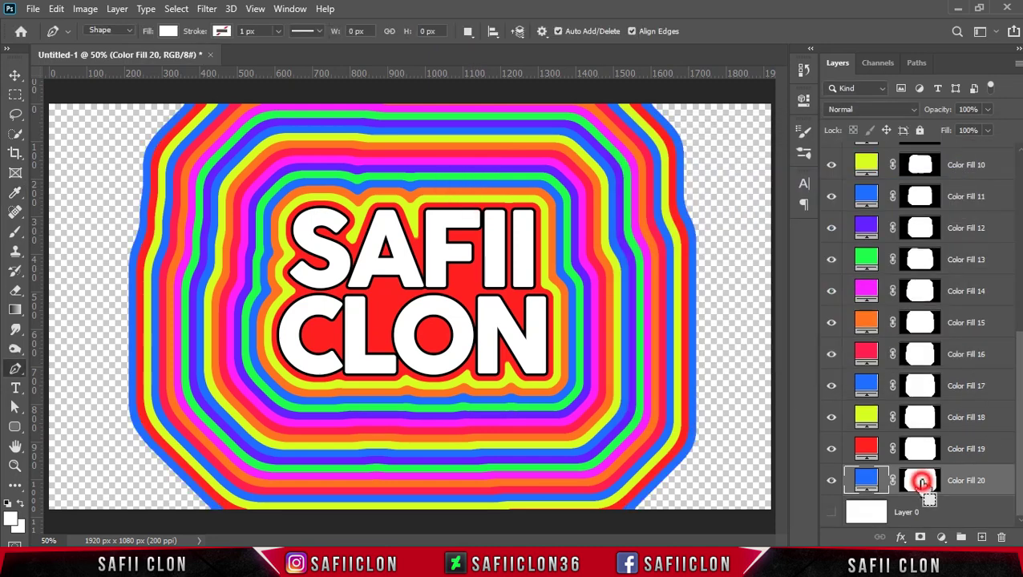
Select Layer 0, expand the selection 20 px, and begin smoothing it.
left_click(922, 512)
left_click(176, 8)
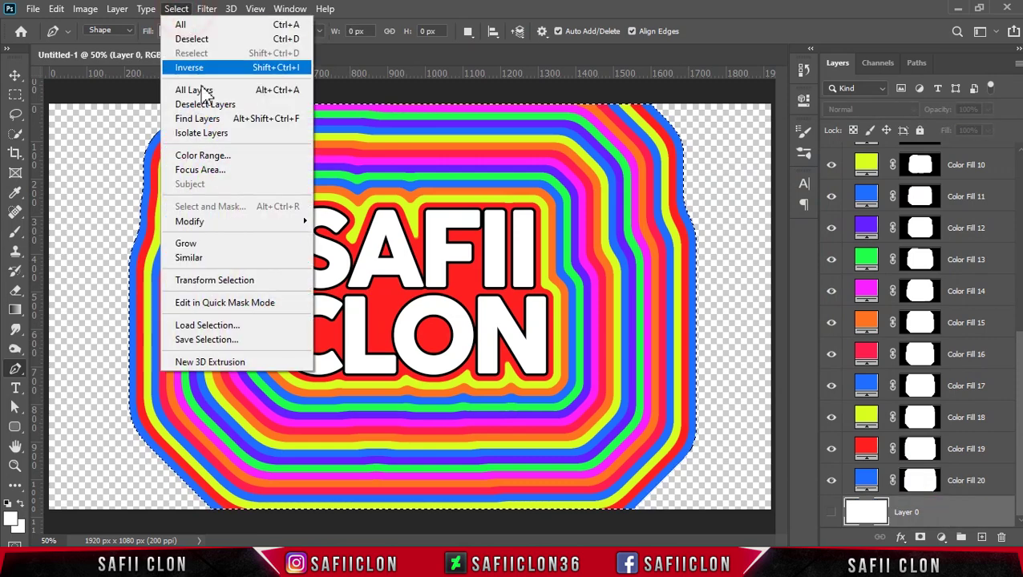
left_click(371, 250)
left_click(754, 159)
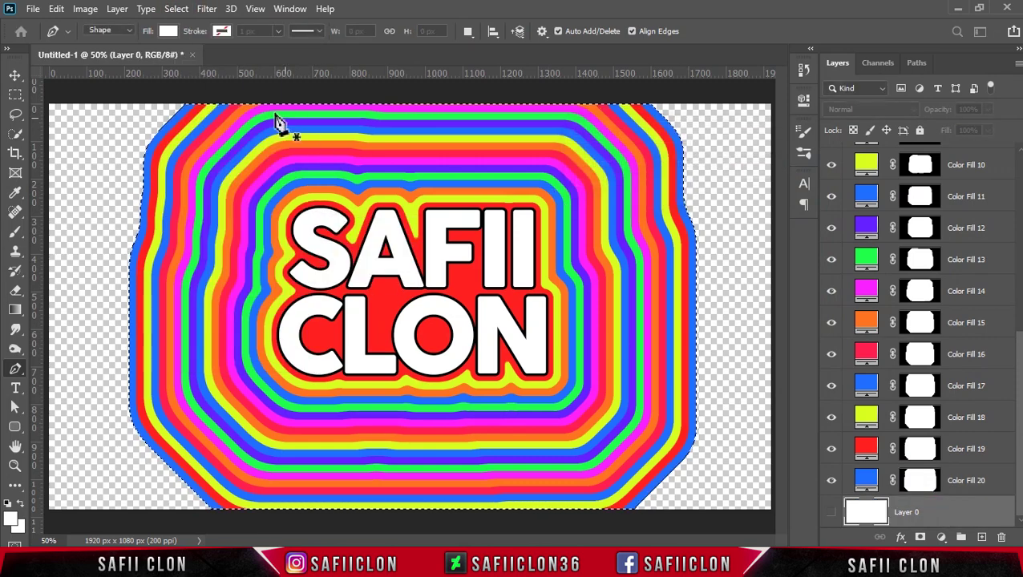
left_click(176, 8)
left_click(350, 235)
Smooth the selection by 10 px and fill it with a magenta Color Fill 21 ring.
left_click(585, 170)
left_click(941, 538)
left_click(951, 205)
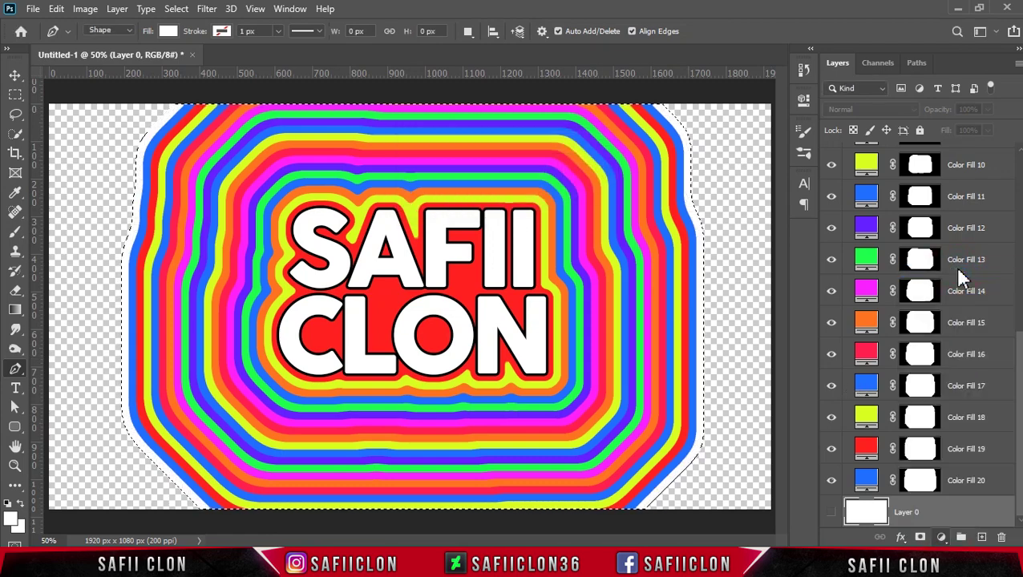
left_click(200, 431)
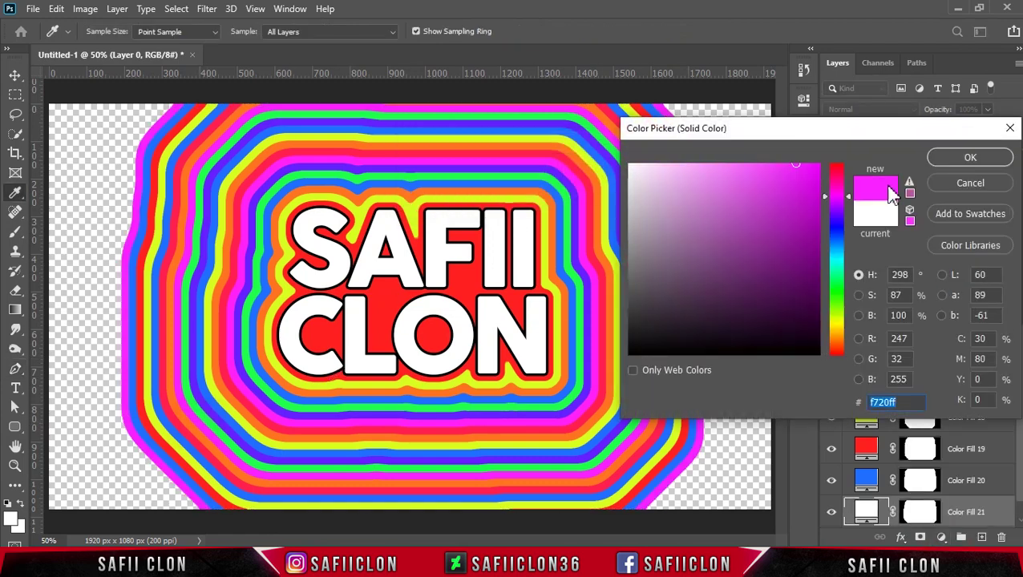
left_click(969, 159)
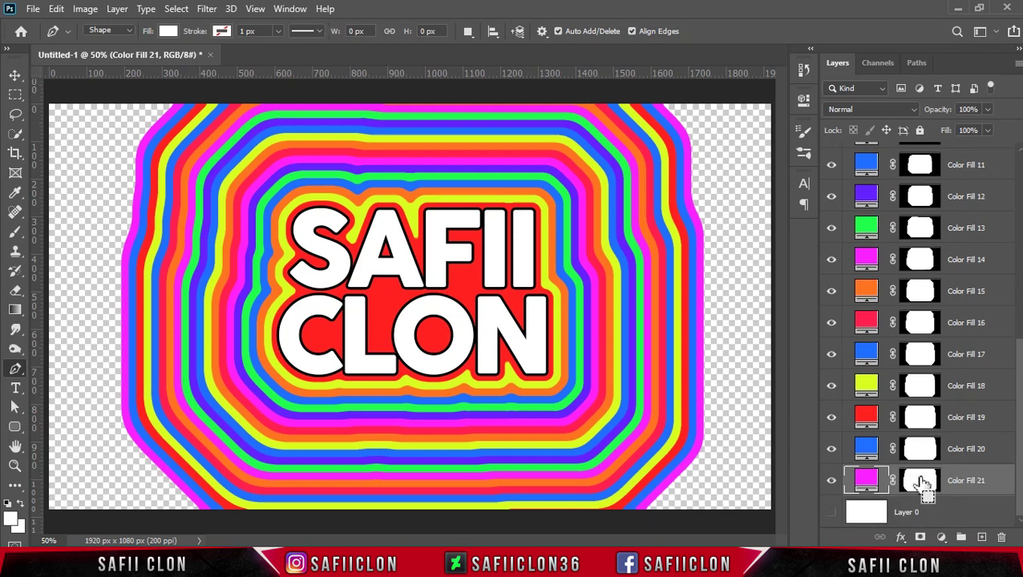
Expand the selection by 20 px and add a purple Color Fill 22 ring above Layer 0.
left_click(177, 9)
mouse_move(190, 221)
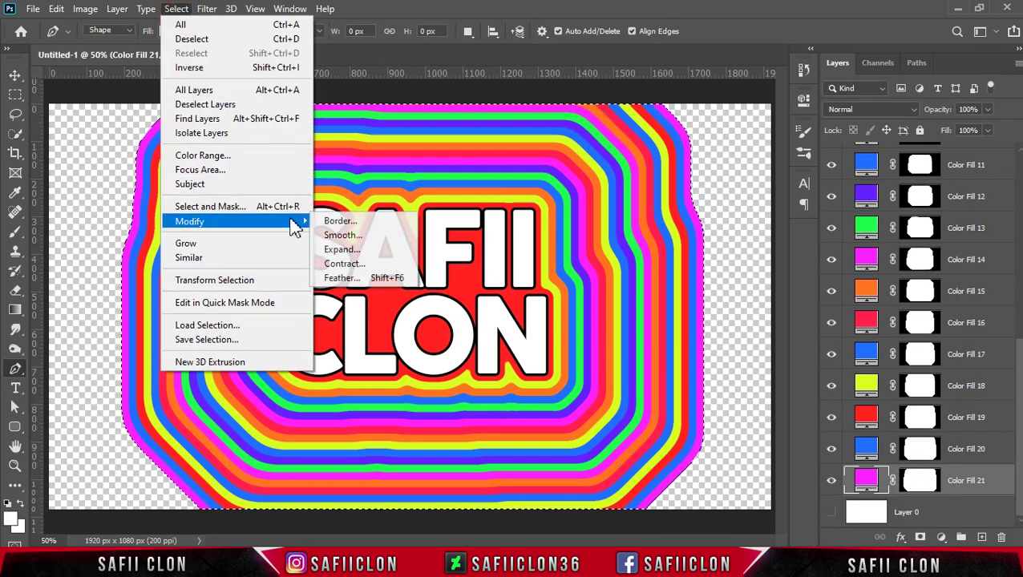
left_click(353, 250)
left_click(747, 162)
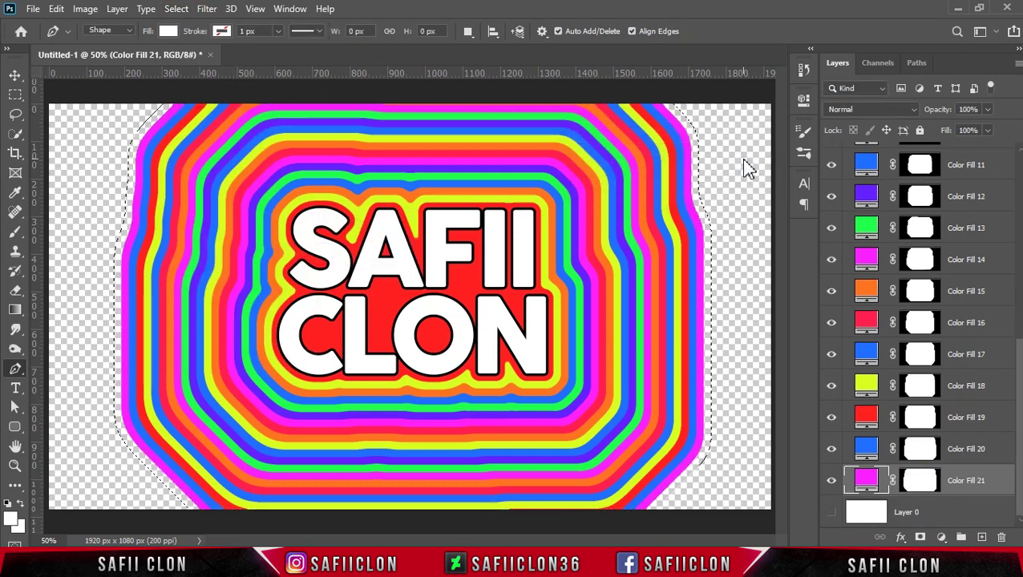
left_click(962, 511)
left_click(941, 537)
left_click(954, 273)
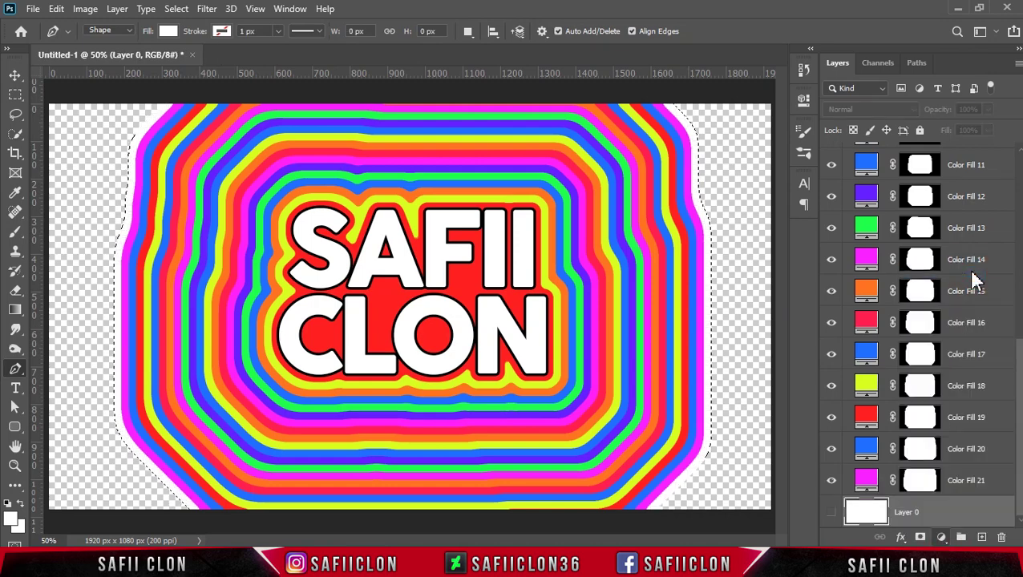
left_click(245, 340)
left_click(956, 164)
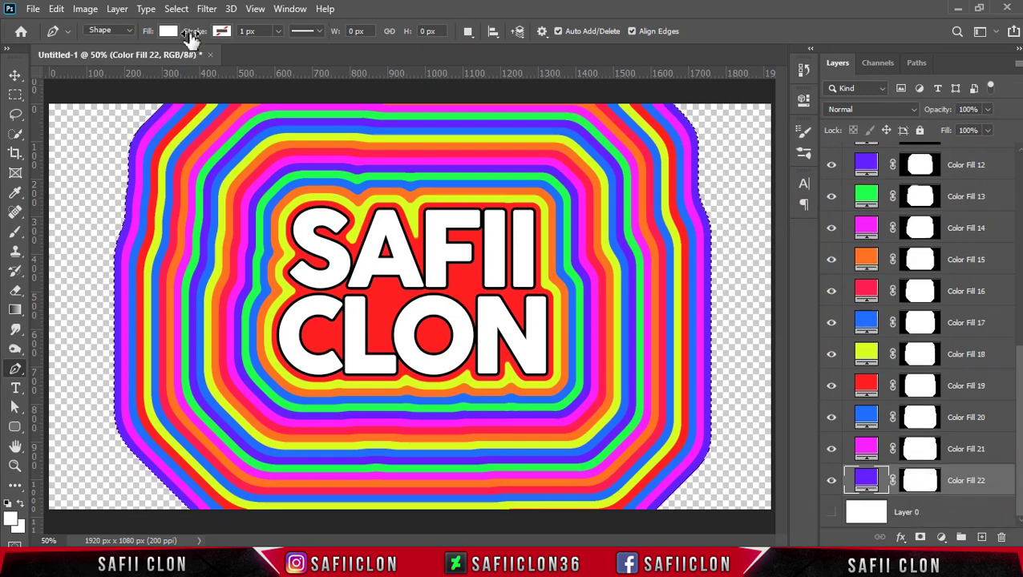
Expand the selection by 20 px and smooth it, ready for the next ring from Layer 0.
left_click(177, 8)
left_click(345, 264)
left_click(749, 164)
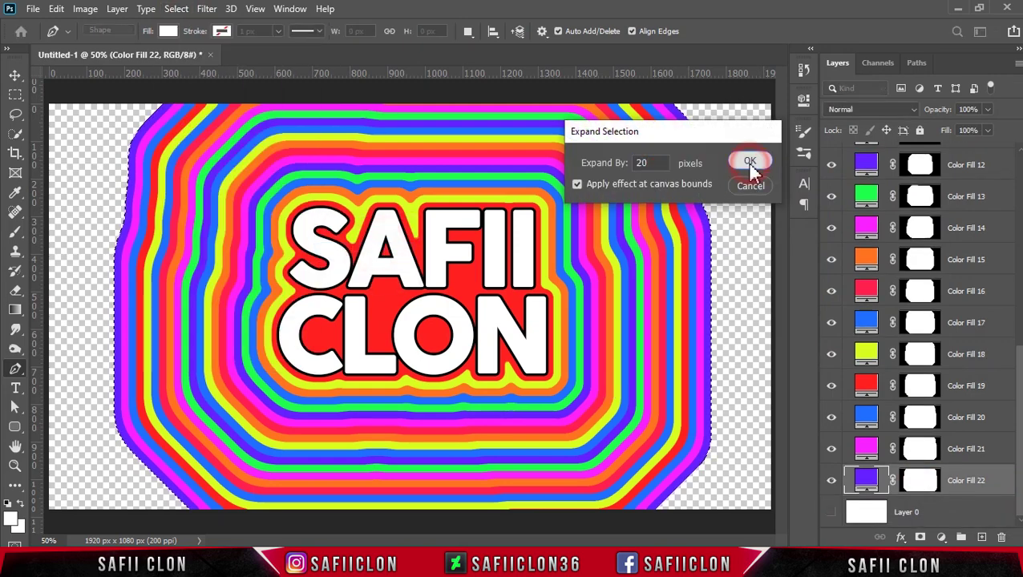
left_click(176, 8)
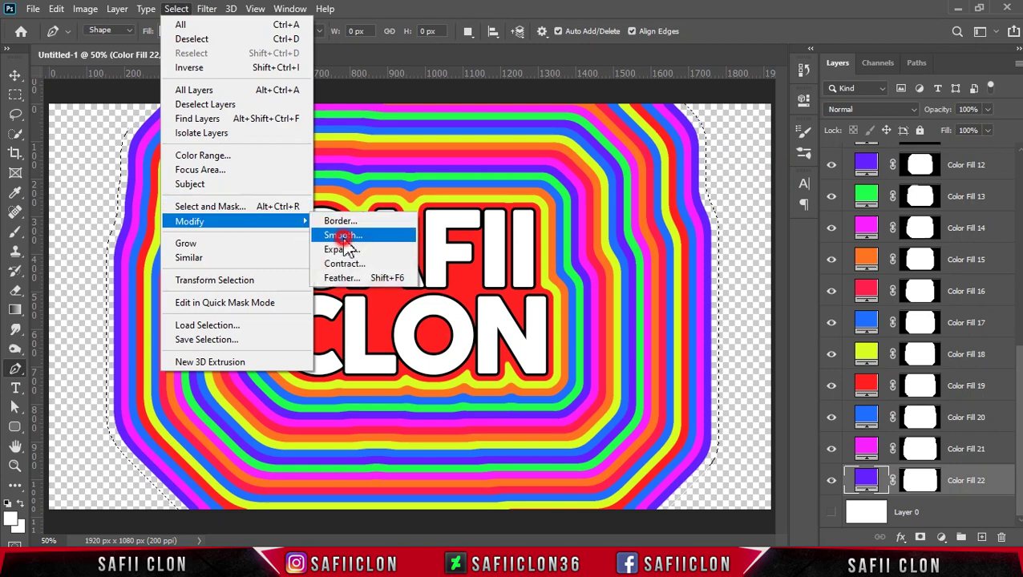
left_click(345, 237)
left_click(584, 172)
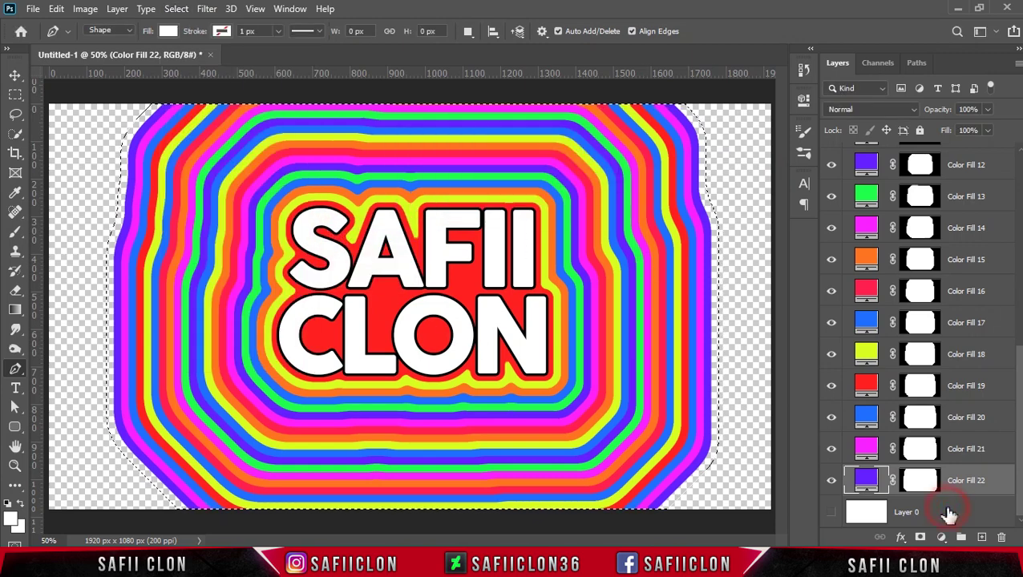
left_click(950, 513)
left_click(942, 537)
Add an orange Color Fill 23 ring, then expand and smooth its outline.
left_click(958, 270)
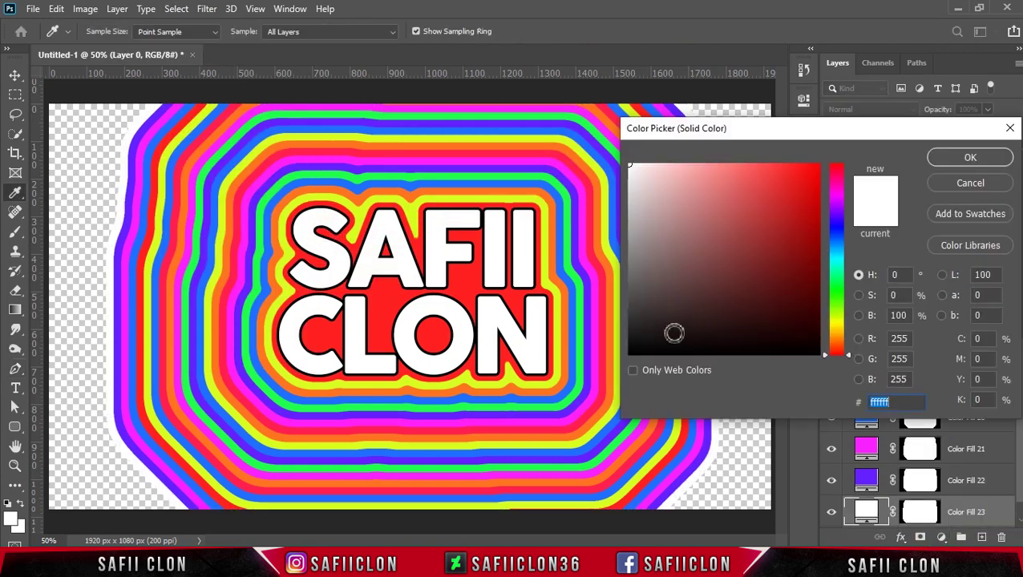
left_click(607, 401)
left_click(971, 158)
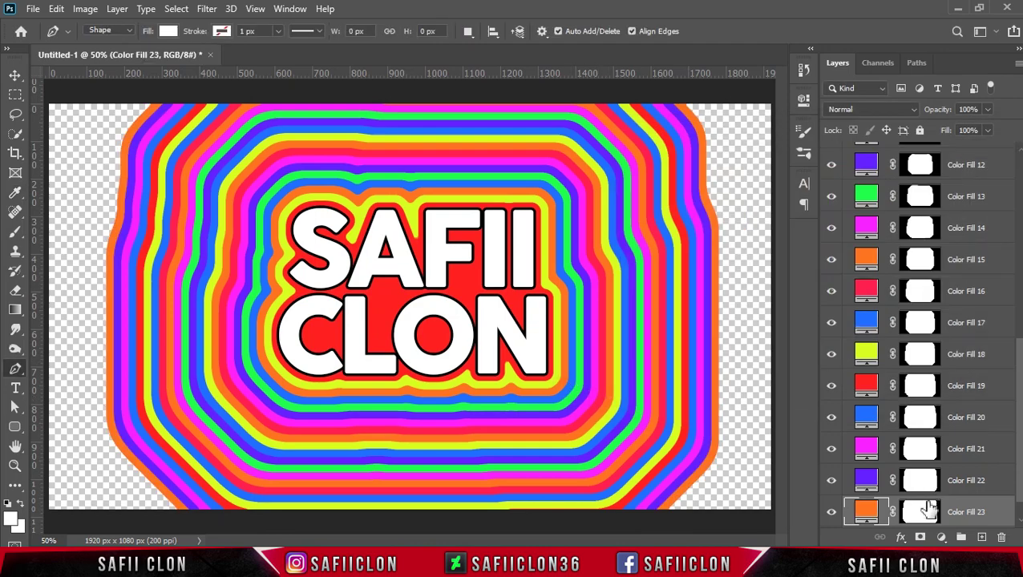
left_click(921, 511, "ctrl")
left_click(177, 9)
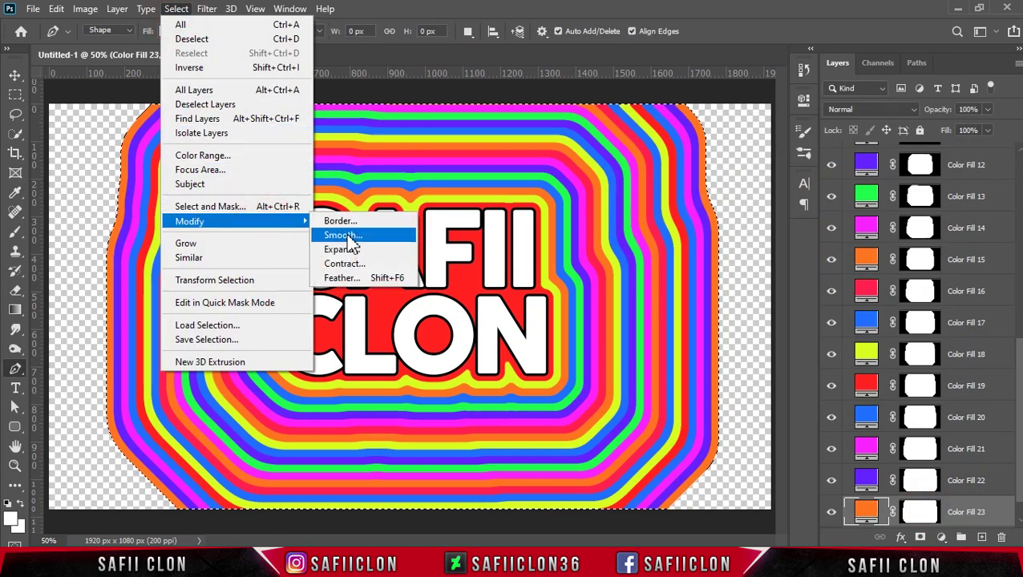
left_click(353, 250)
left_click(745, 159)
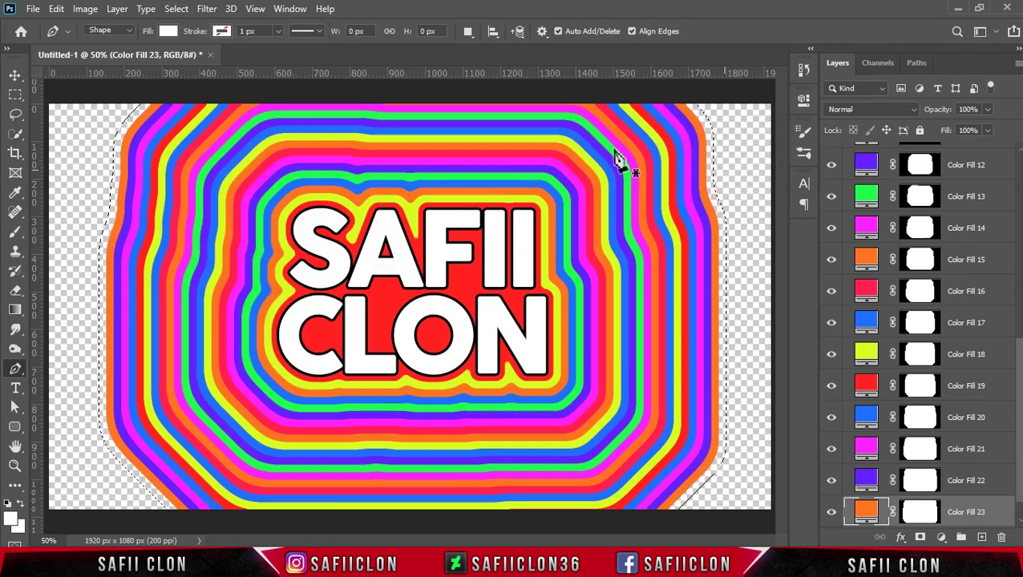
left_click(176, 9)
left_click(341, 238)
left_click(587, 167)
Add a green Color Fill 24 ring above Layer 0, sampling green from an existing ring.
left_click(982, 537, "ctrl")
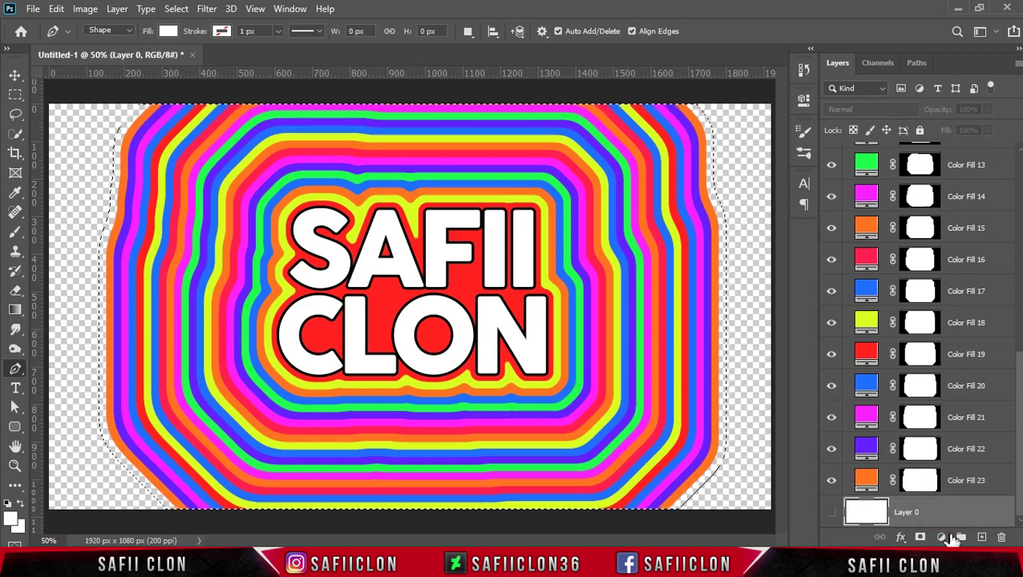
left_click(942, 537)
left_click(952, 275)
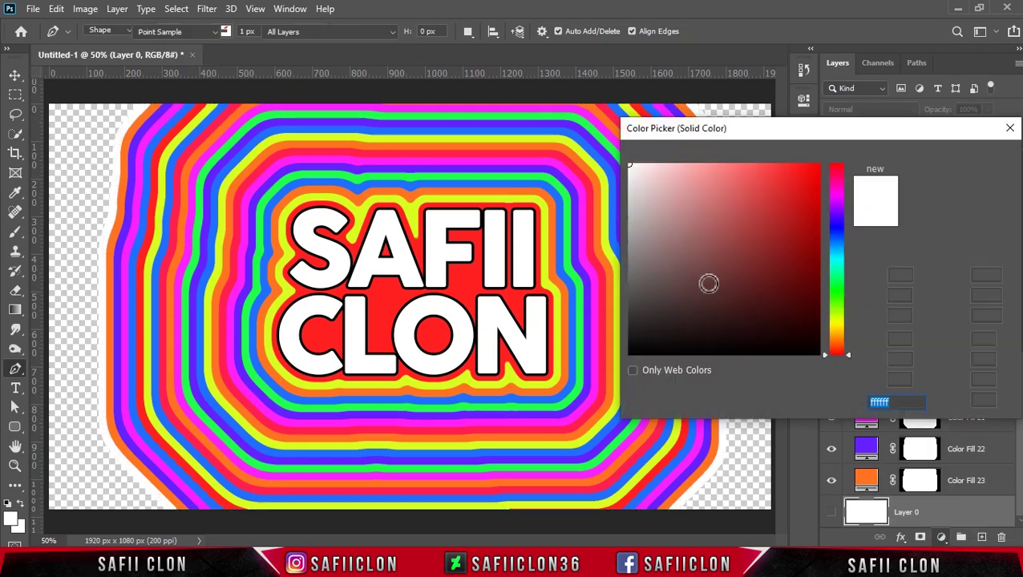
left_click(335, 165)
left_click(973, 158)
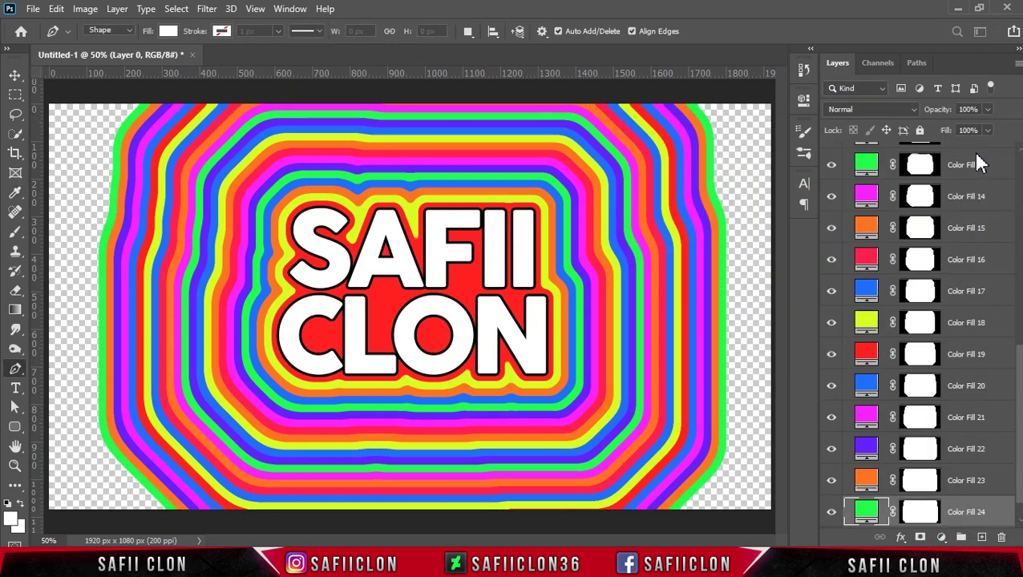
Expand the green ring's outline by 20 px, smooth it by 10 px, and start Color Fill 25.
scroll(1015, 429, "down", 1)
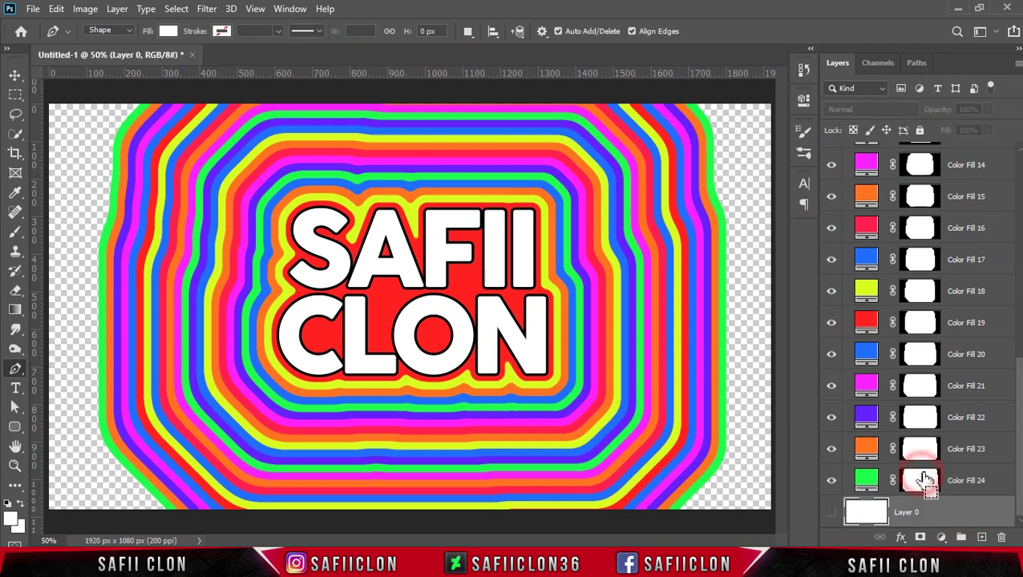
left_click(176, 9)
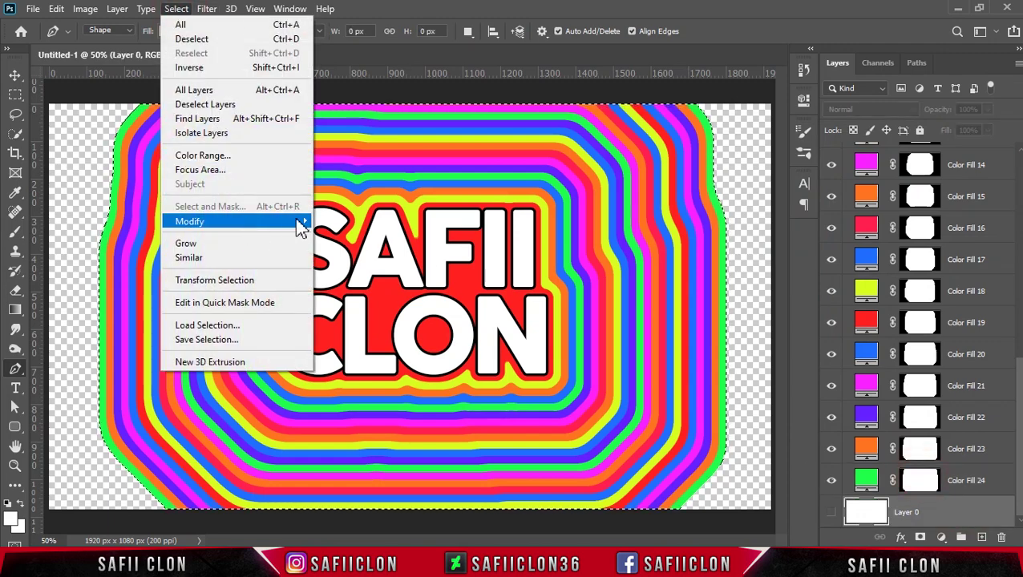
left_click(341, 250)
left_click(746, 161)
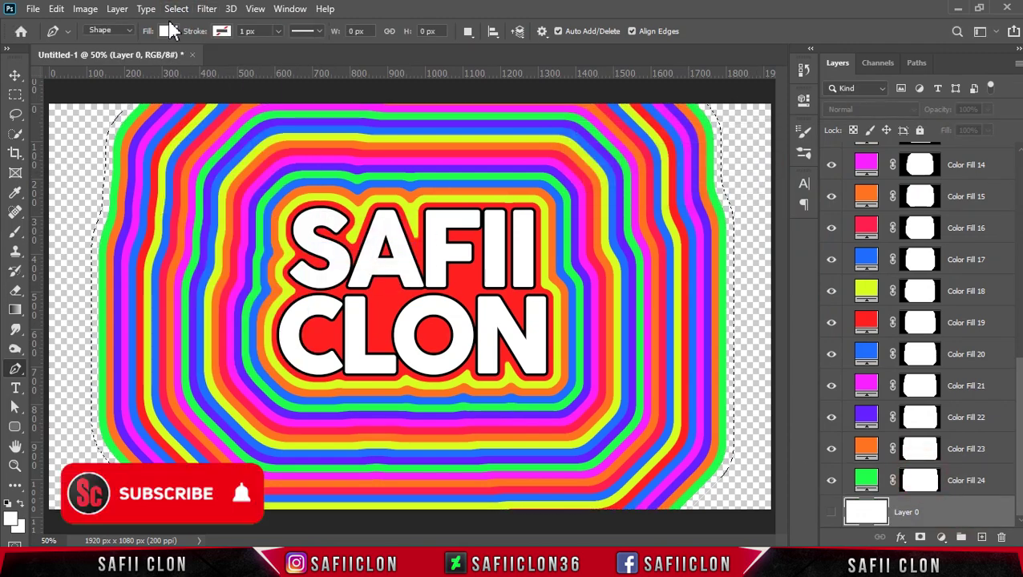
left_click(176, 8)
left_click(357, 235)
left_click(586, 170)
left_click(941, 537)
left_click(956, 275)
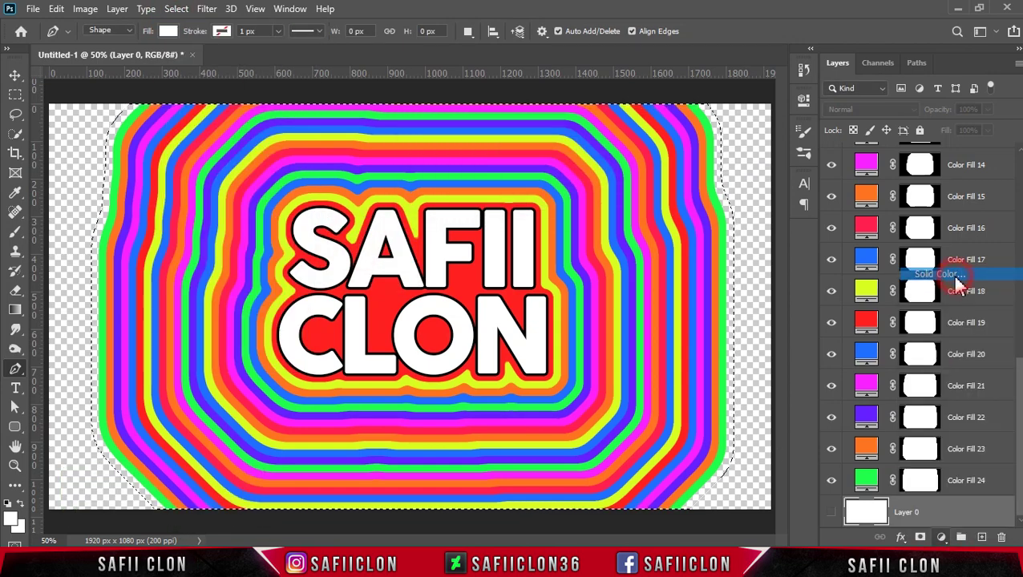
Make Color Fill 25 pink-red (ff204f), then expand and smooth its outline.
left_click(232, 292)
left_click(966, 158)
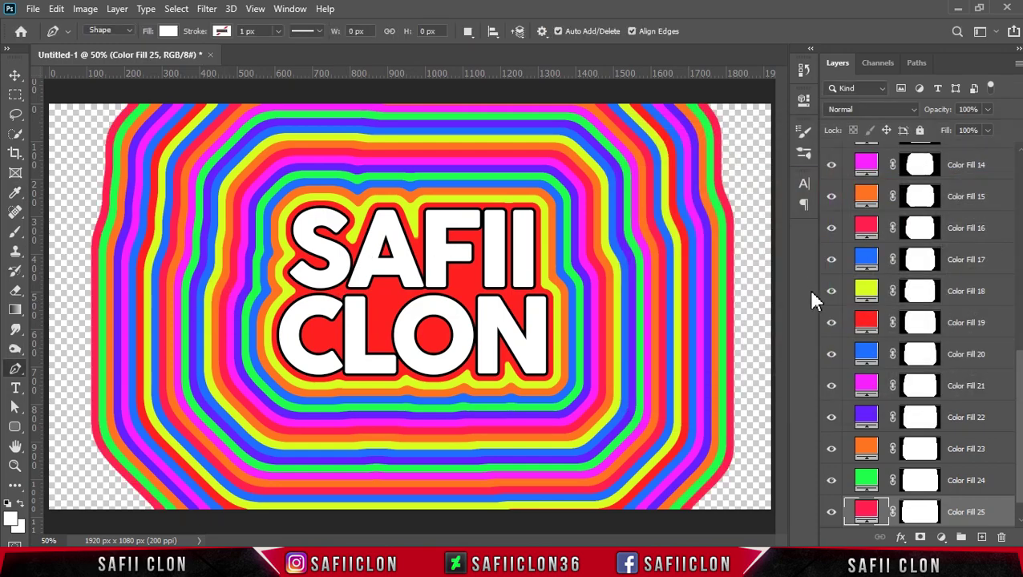
left_click(921, 513, "ctrl")
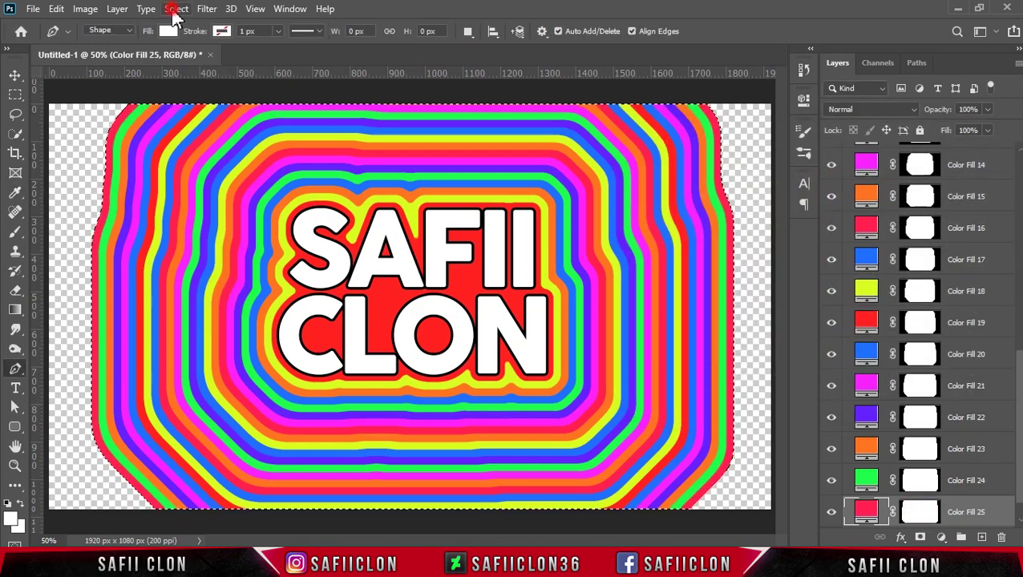
left_click(176, 9)
left_click(341, 249)
left_click(747, 162)
left_click(176, 9)
mouse_move(190, 221)
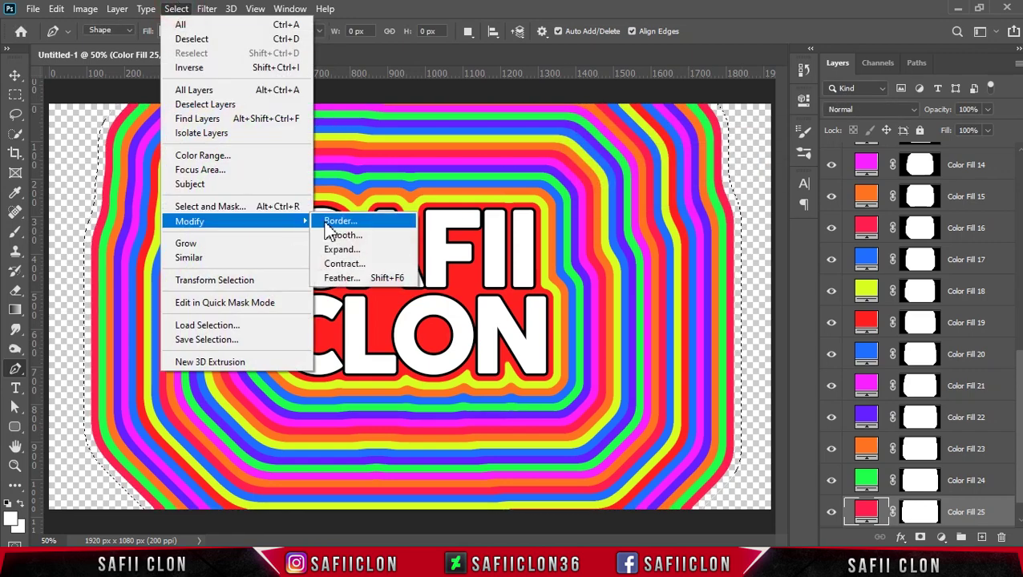
left_click(339, 235)
left_click(583, 171)
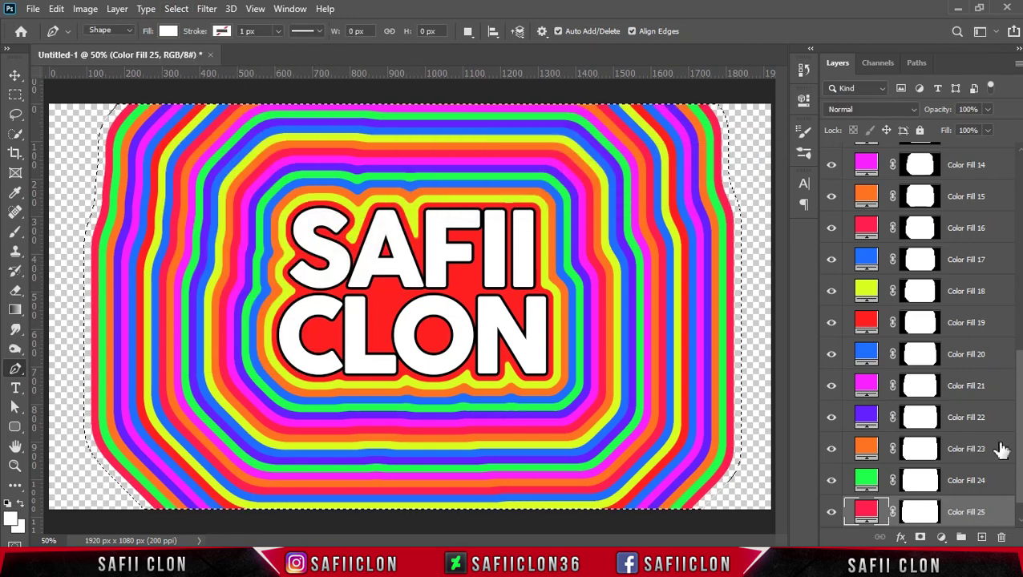
Add a yellow-green Color Fill 26 ring (hue 70) above Layer 0.
scroll(1002, 450, "down", 1)
left_click(982, 510)
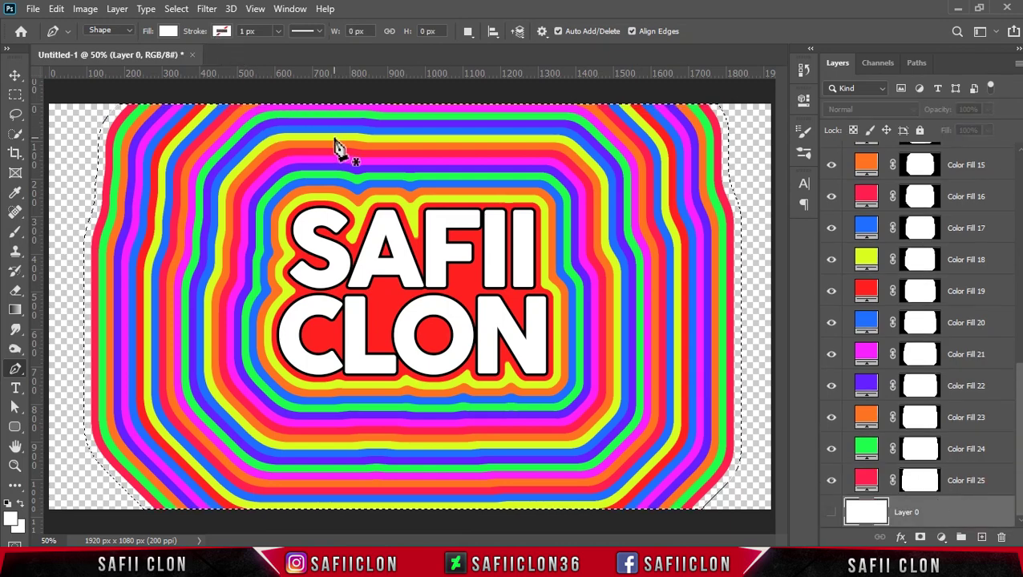
left_click(941, 537)
left_click(934, 266)
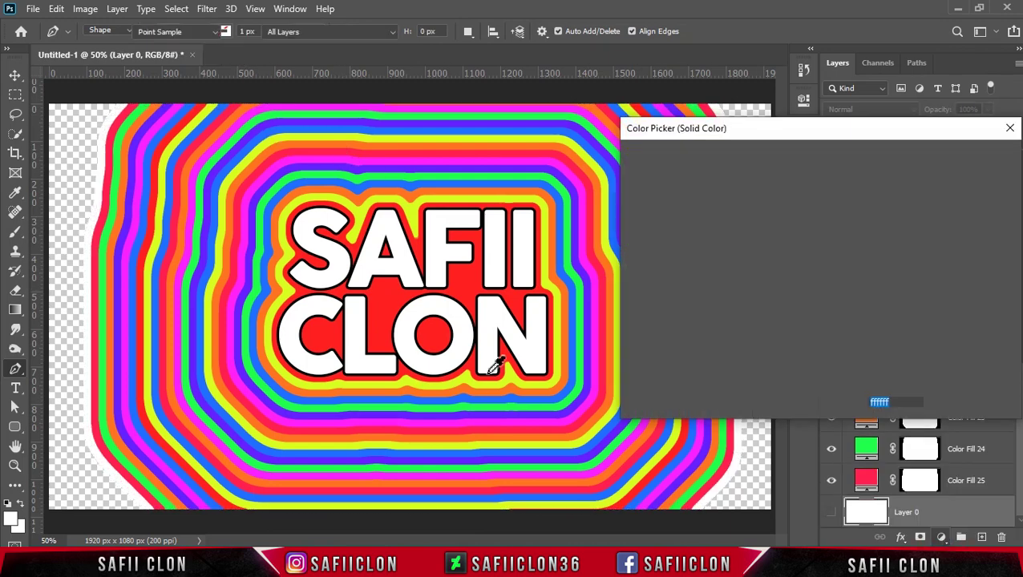
left_click(305, 374)
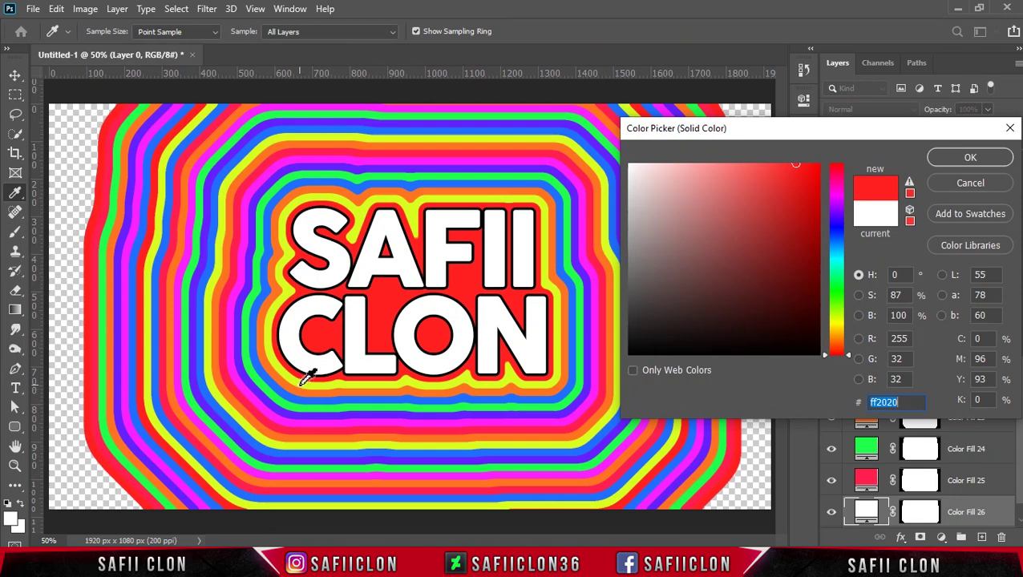
left_click_drag(837, 168, 836, 316)
left_click(950, 164)
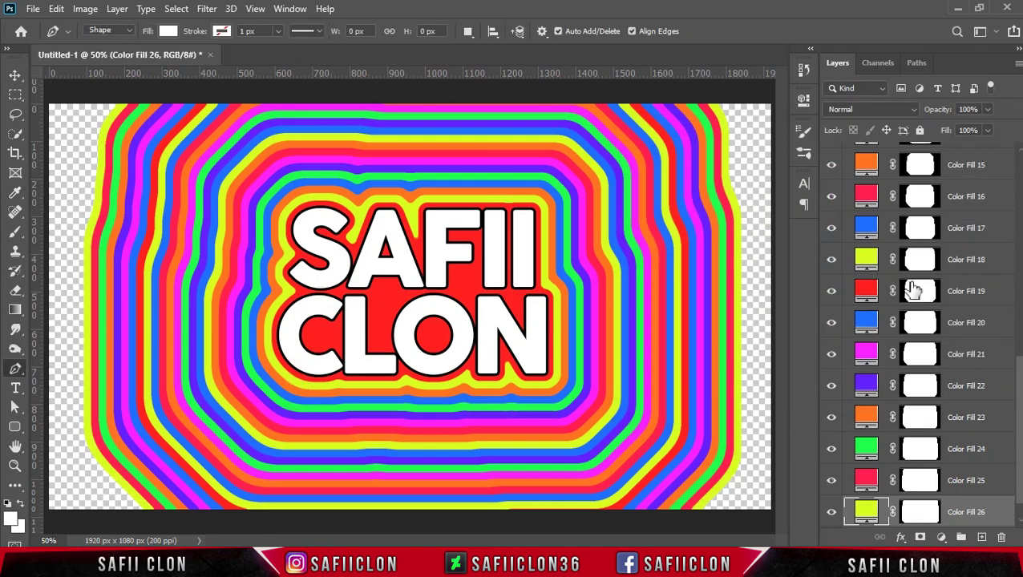
Expand the selection by 20 px, smooth it, and return to Layer 0.
left_click(176, 9)
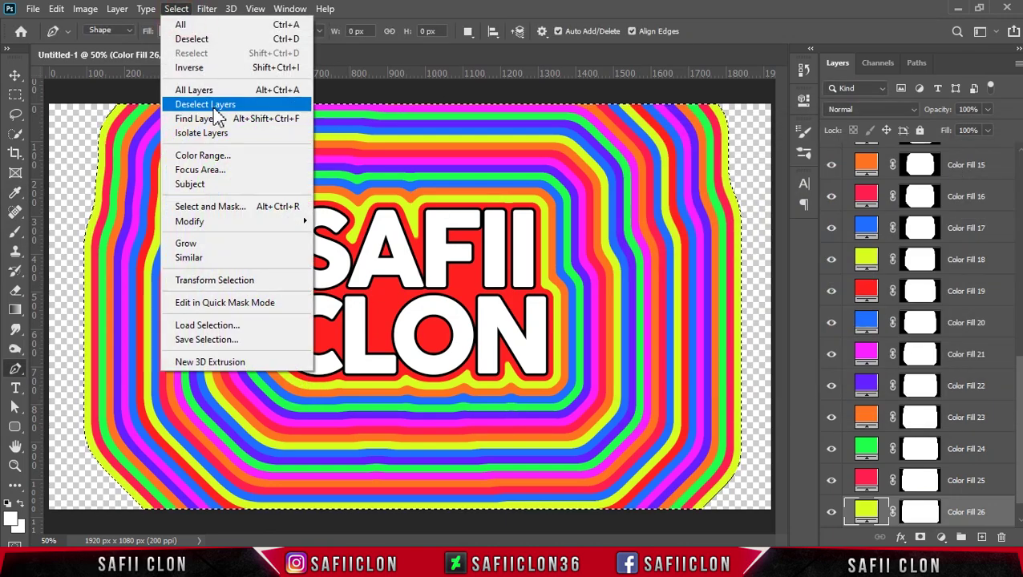
left_click(365, 251)
left_click(743, 158)
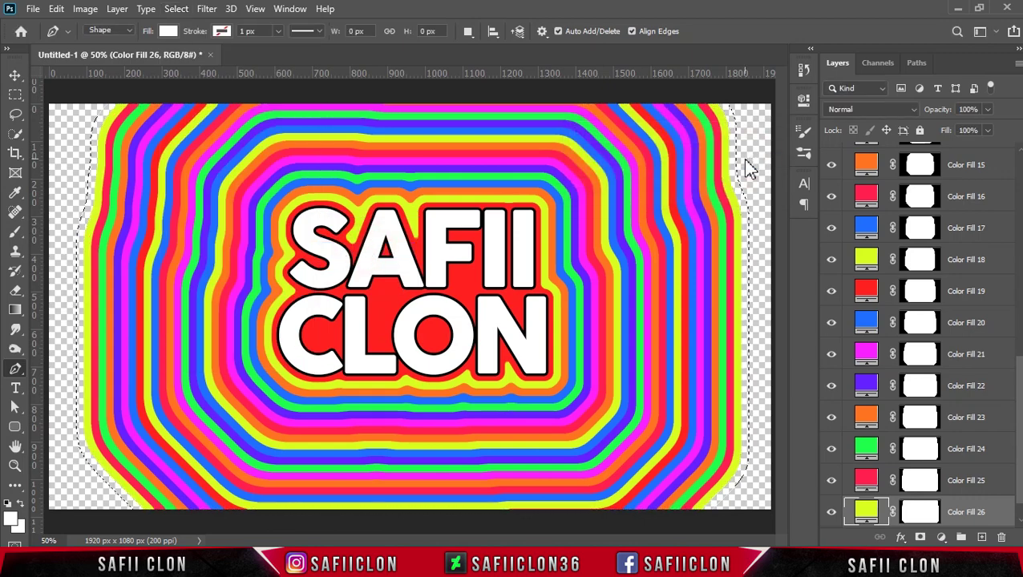
left_click(176, 9)
left_click(343, 237)
left_click(590, 172)
left_click(981, 537)
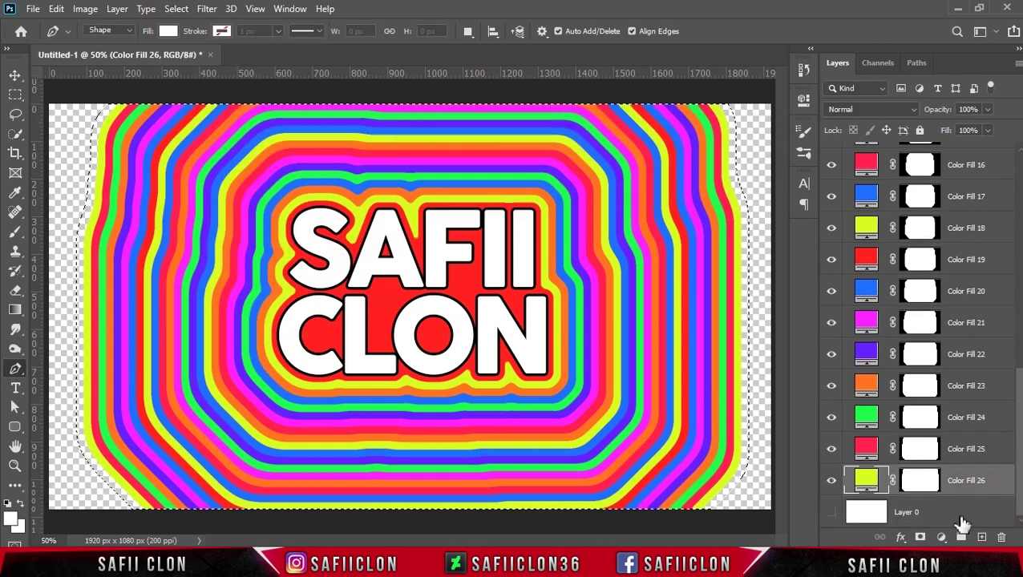
Add a blue #206fff Color Fill 27 ring sampled from an existing ring.
left_click(942, 537)
left_click(940, 267)
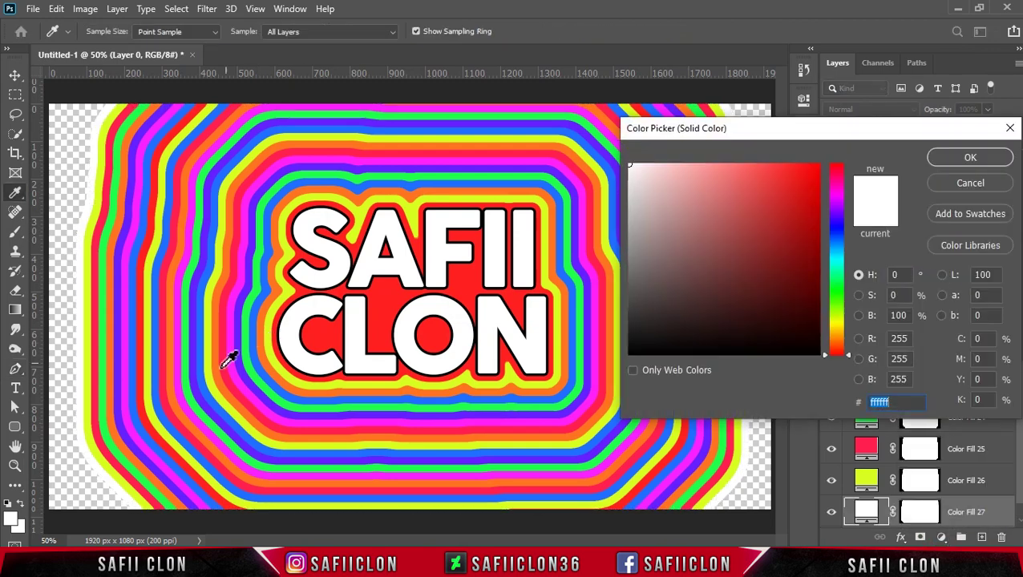
left_click(207, 386)
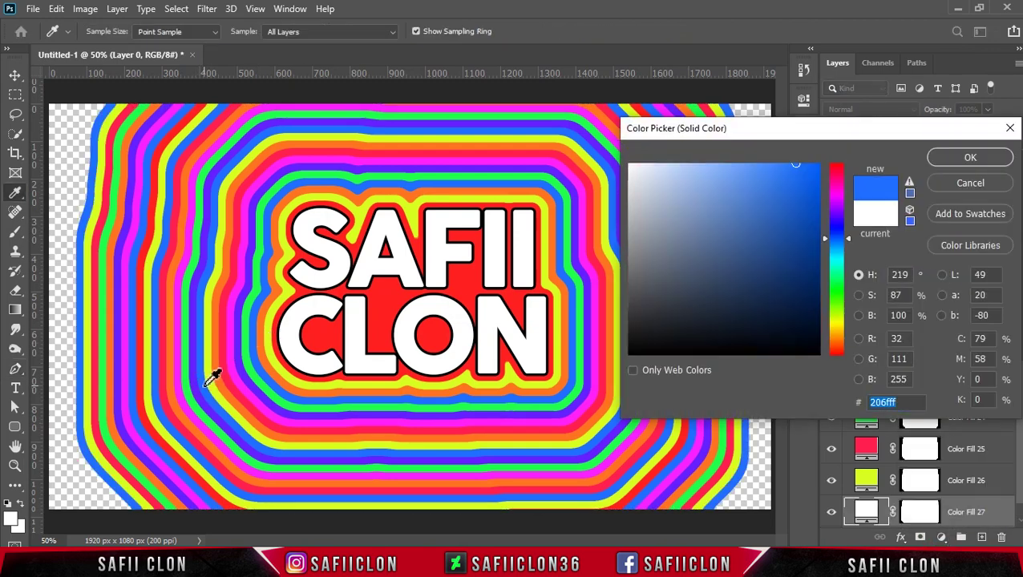
left_click(972, 160)
Load the blue ring's outline, then expand and smooth the selection.
scroll(1013, 441, "down", 1)
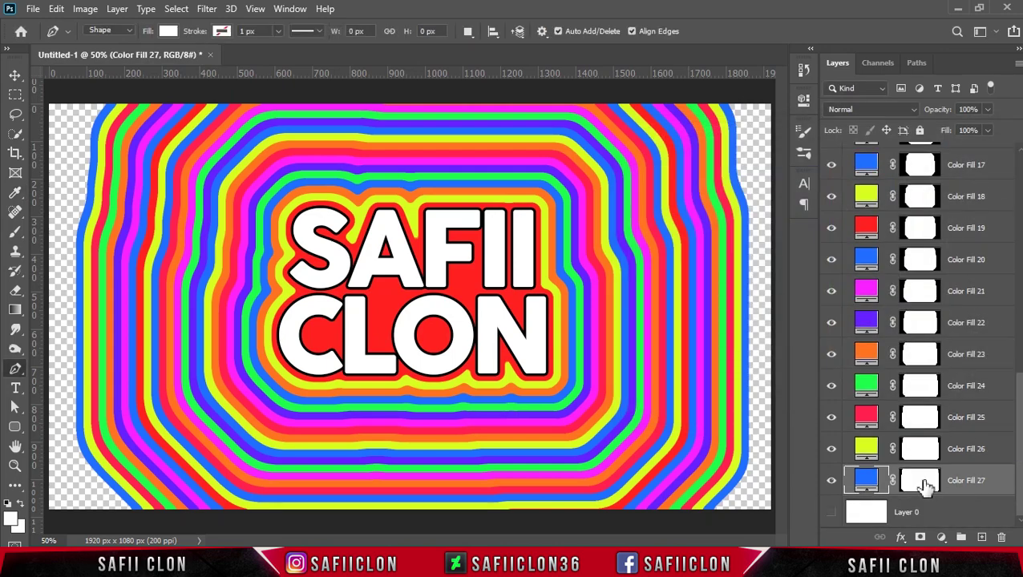
left_click(924, 485, "ctrl")
left_click(177, 8)
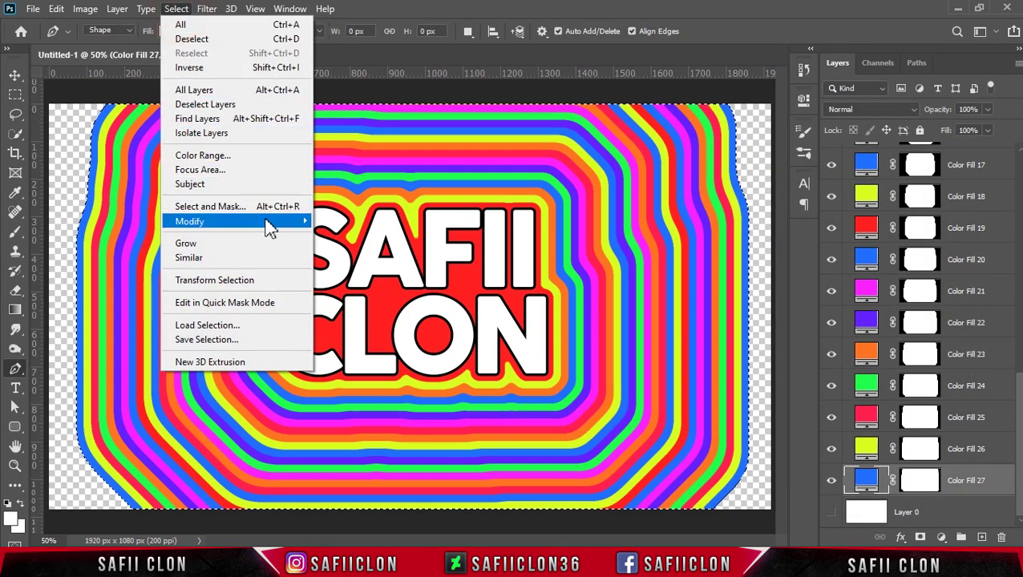
left_click(341, 250)
left_click(746, 162)
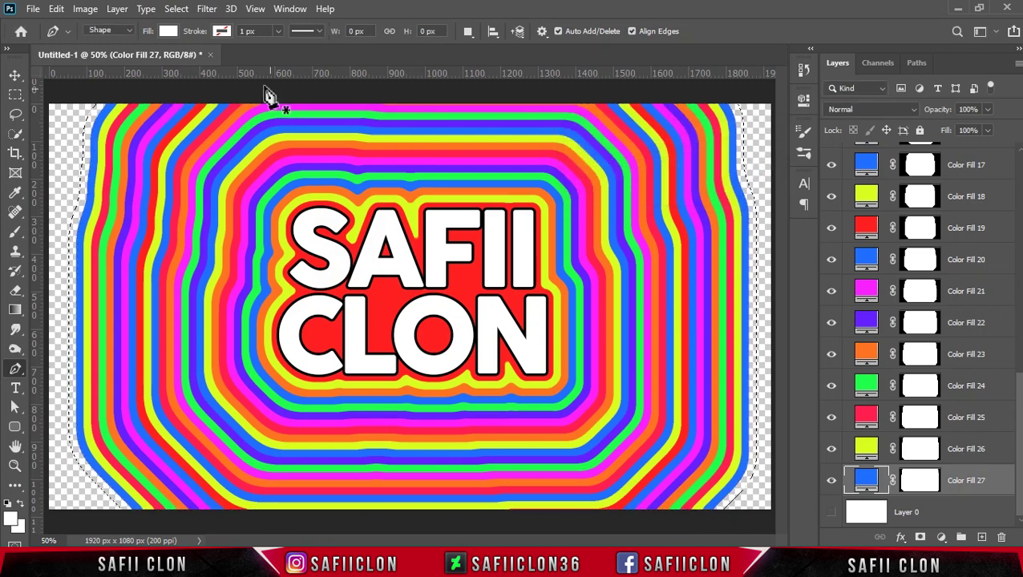
left_click(176, 8)
left_click(341, 233)
left_click(580, 169)
Start a new Solid Color fill layer, Color Fill 28, above Layer 0.
left_click(966, 513)
left_click(941, 538)
left_click(902, 274)
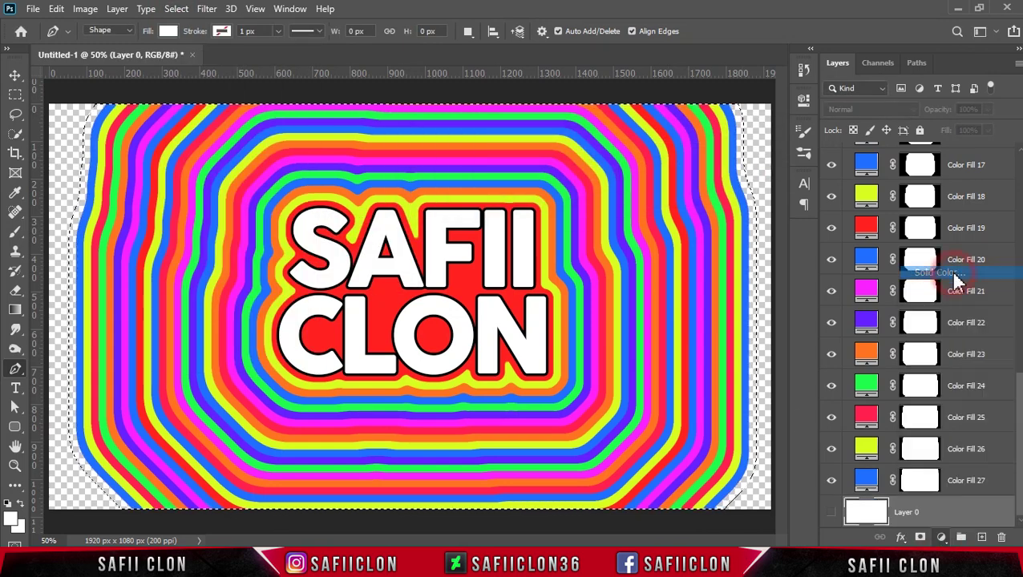
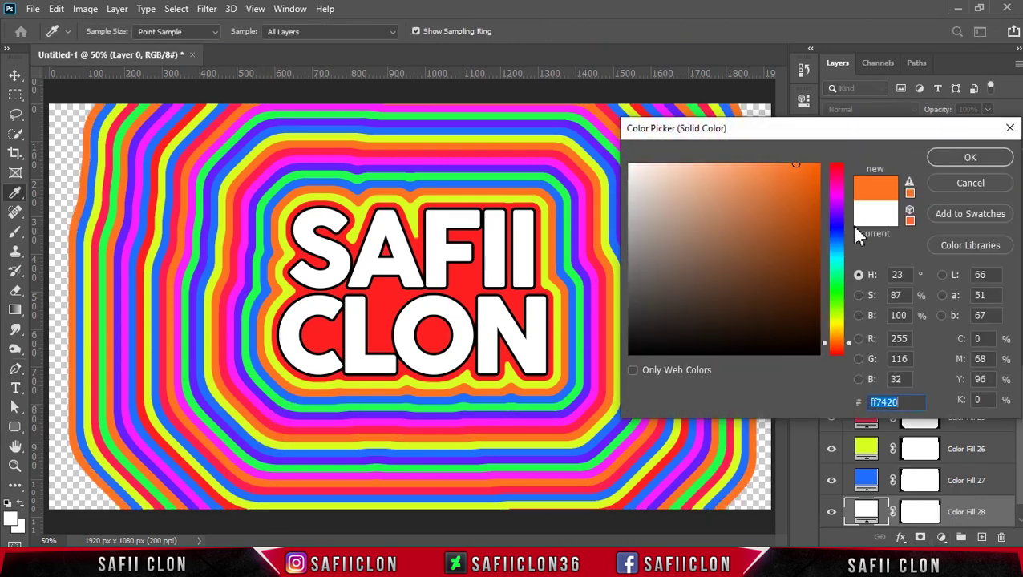
Set Color Fill 28 to orange, then expand its outline 20 px and smooth it on Layer 0.
left_click(961, 160)
scroll(921, 489, "down", 1)
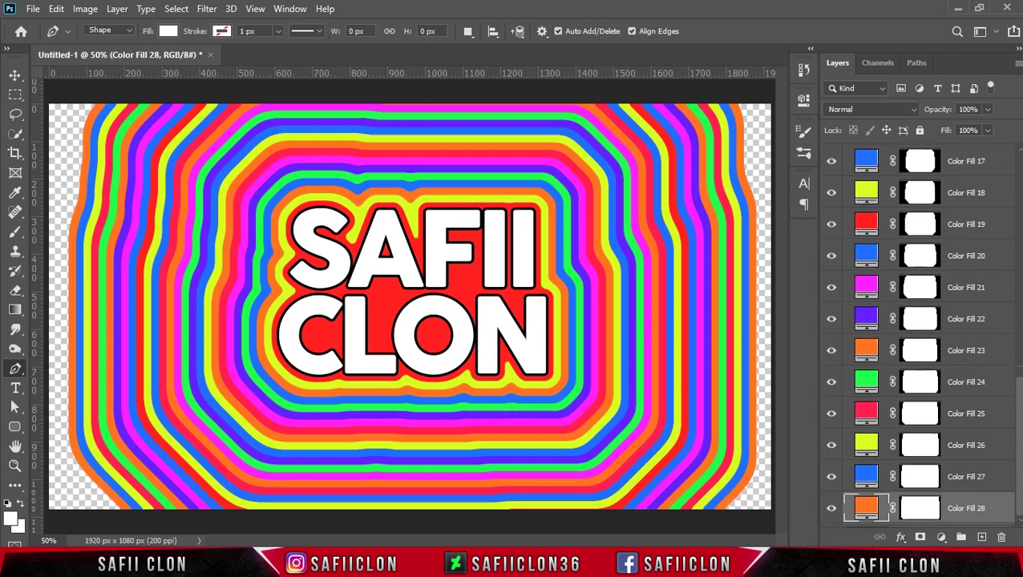
left_click(921, 481, "ctrl")
left_click(919, 512)
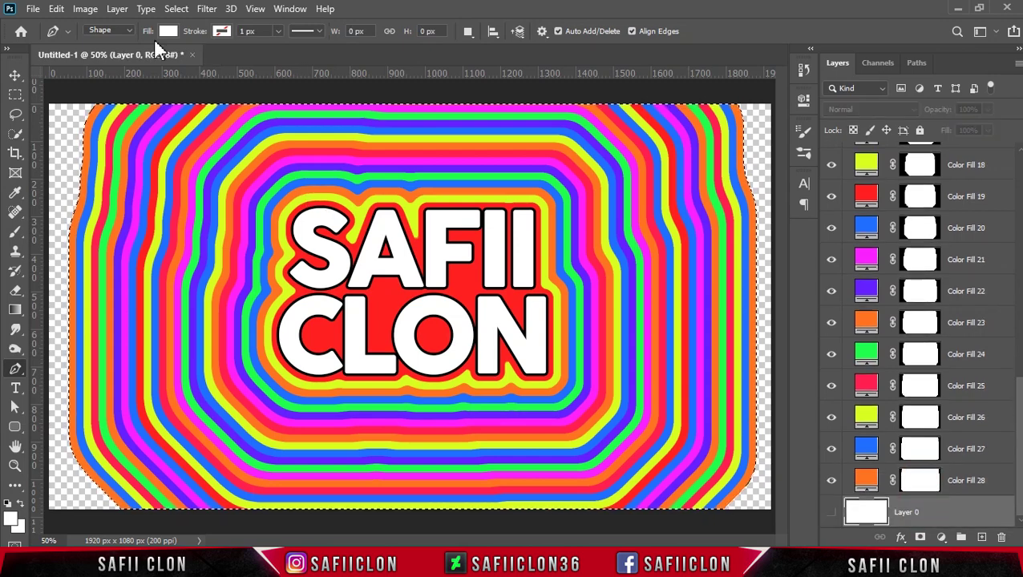
left_click(174, 9)
left_click(345, 251)
left_click(744, 161)
left_click(176, 9)
mouse_move(190, 221)
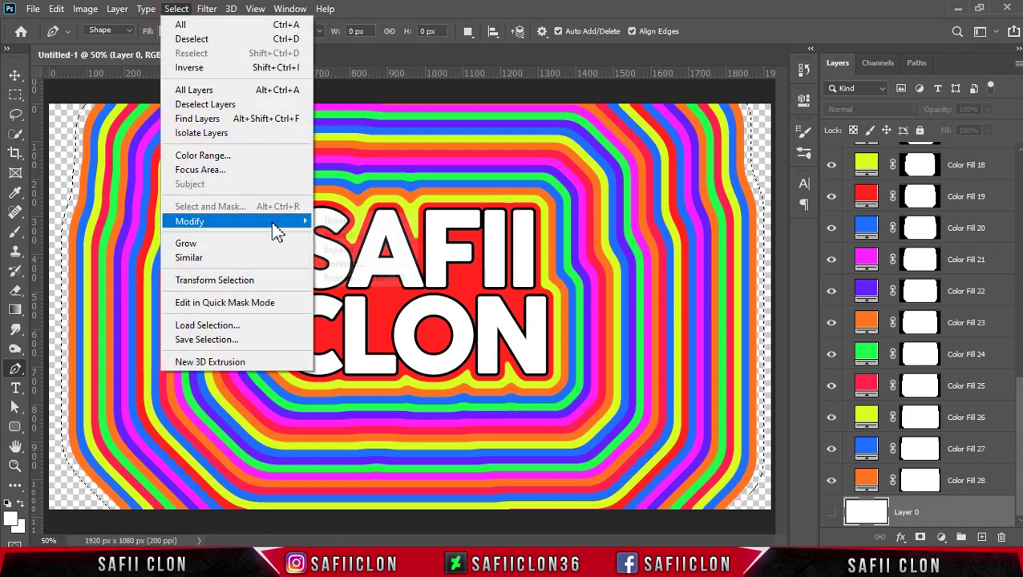
left_click(366, 235)
left_click(590, 171)
Add a violet Solid Color fill band, Color Fill 29, sampled from an existing band.
left_click(942, 539)
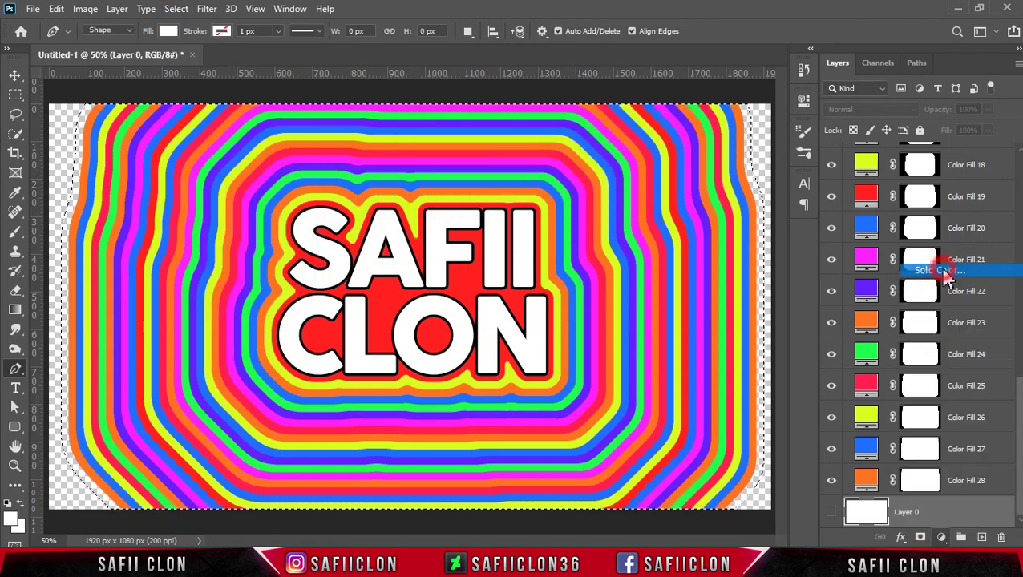
left_click(930, 267)
left_click(211, 411)
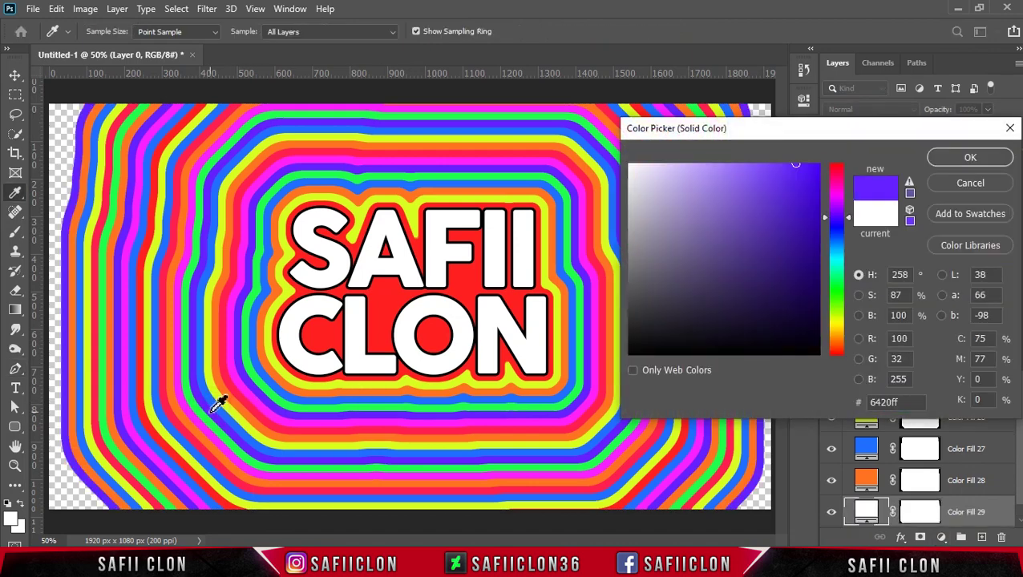
left_click(950, 160)
Load the violet band's outline as a selection, then expand and smooth it.
left_click(919, 513, "ctrl")
left_click(177, 9)
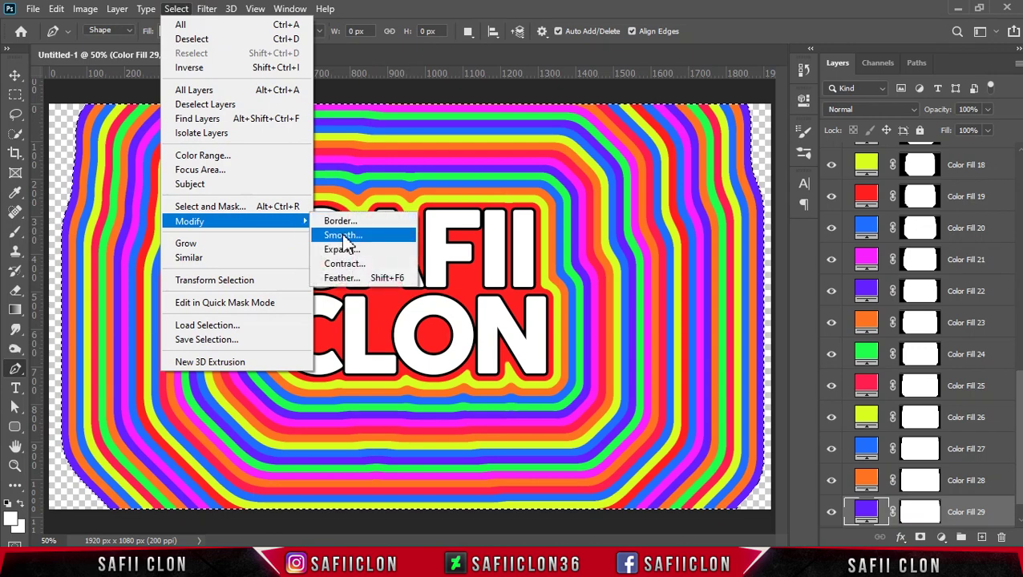
left_click(342, 249)
left_click(750, 156)
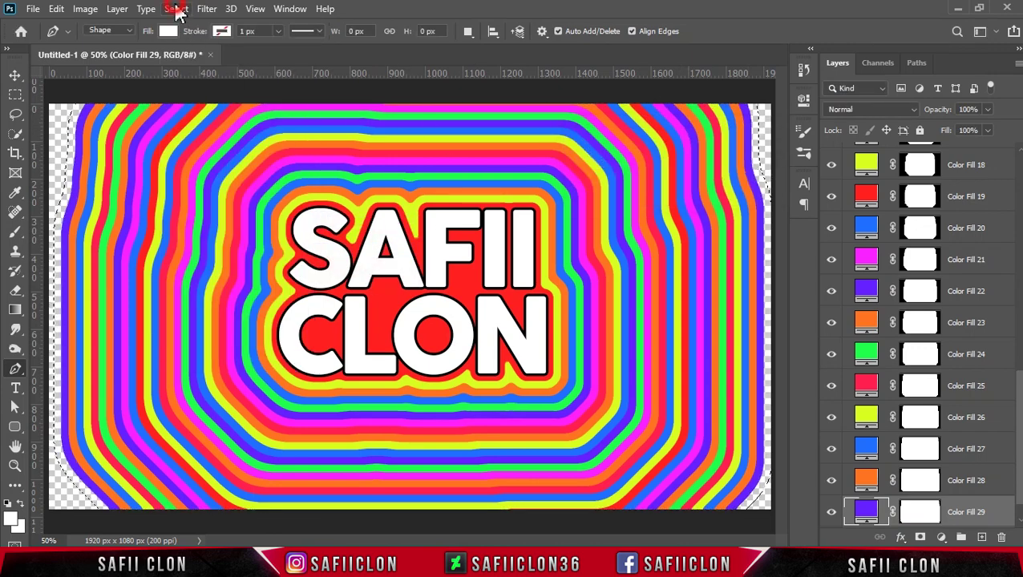
left_click(177, 8)
left_click(338, 232)
key("Return")
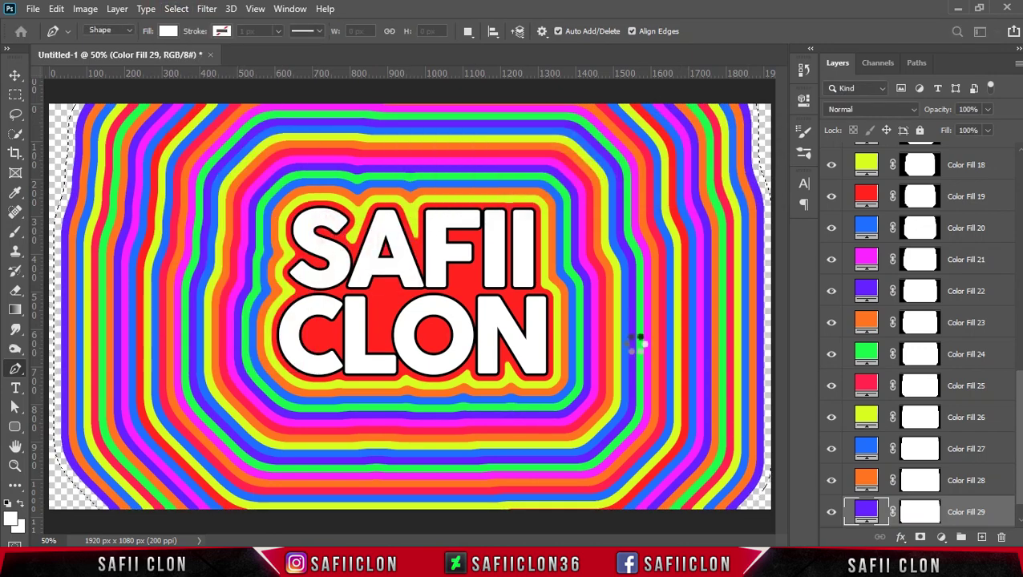
scroll(946, 505, "down", 1)
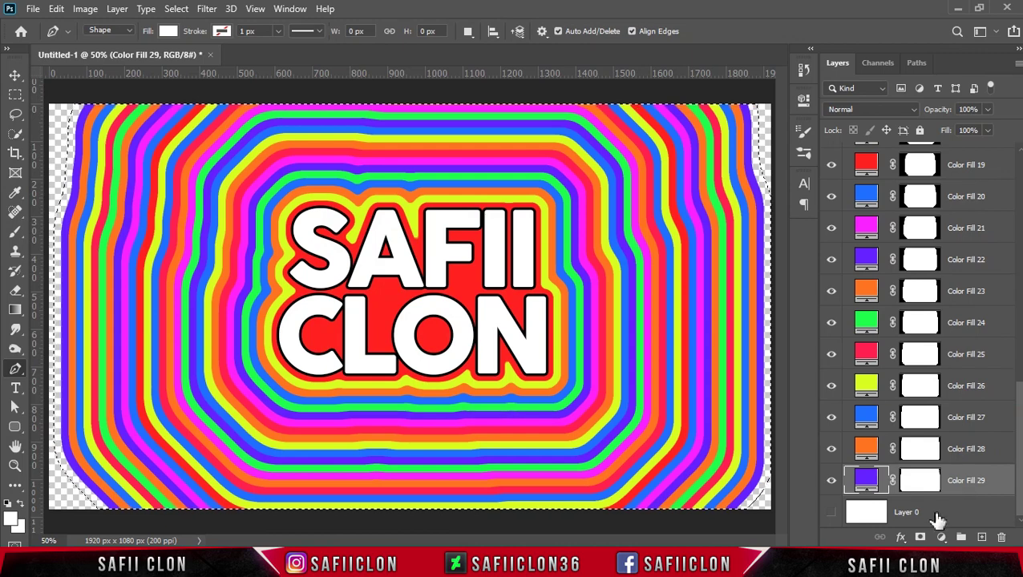
Add a red Solid Color fill band, Color Fill 30, above Layer 0.
left_click(938, 517)
left_click(941, 537)
left_click(932, 271)
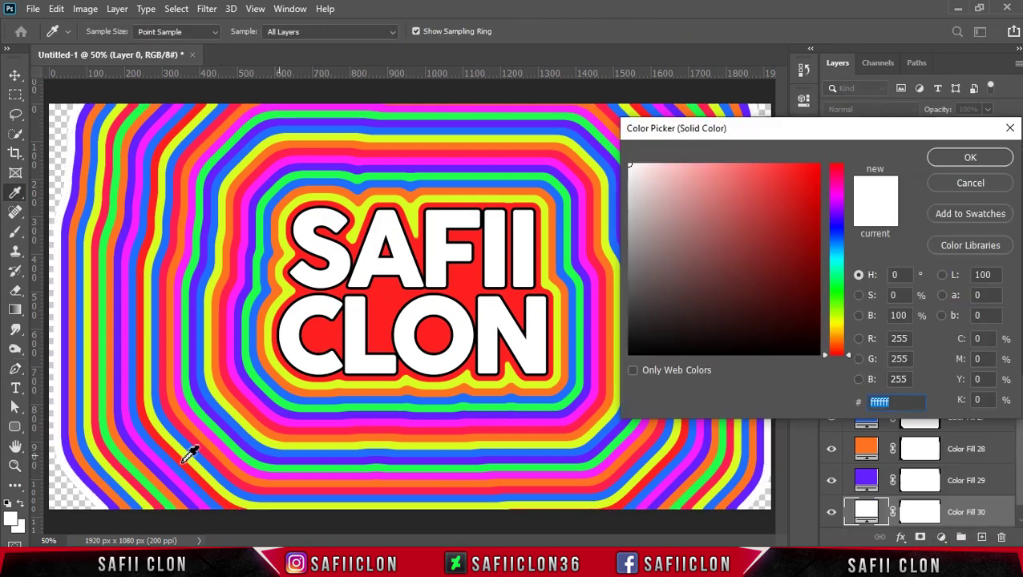
left_click(174, 450)
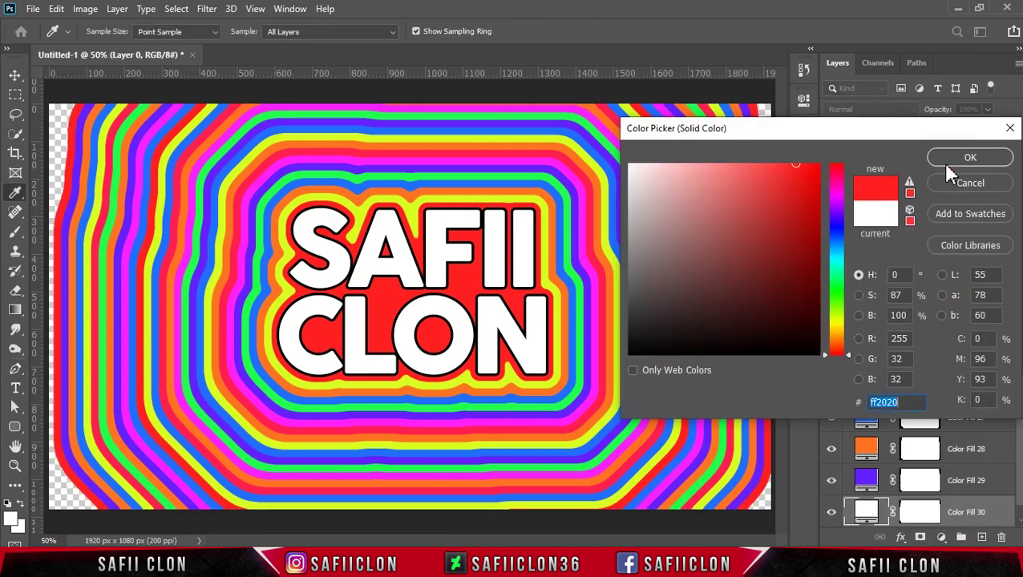
left_click(946, 164)
Load the red band's outline, expand it 20 px and smooth it.
left_click(922, 515, "ctrl")
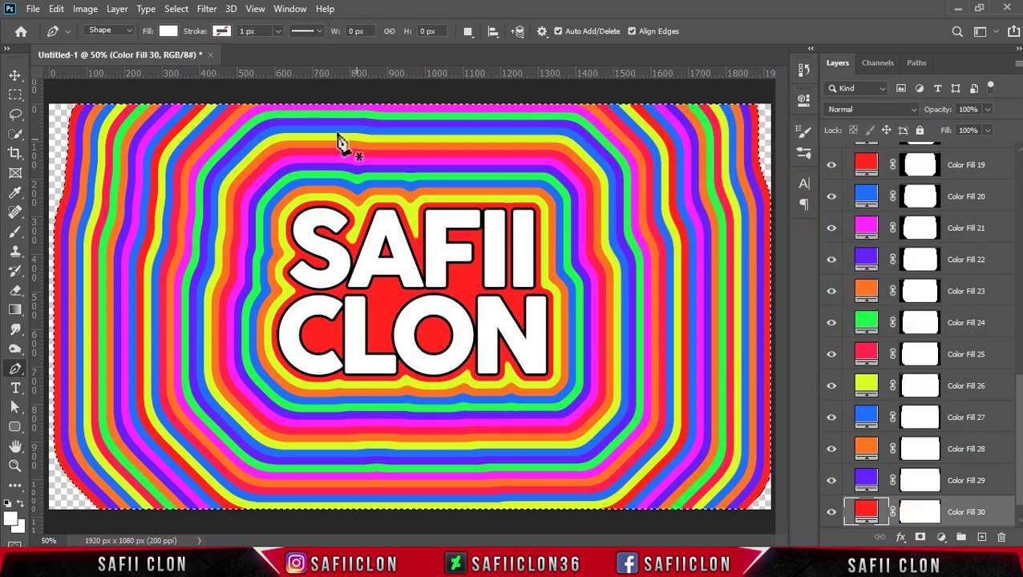
left_click(176, 9)
left_click(366, 250)
left_click(739, 159)
left_click(176, 9)
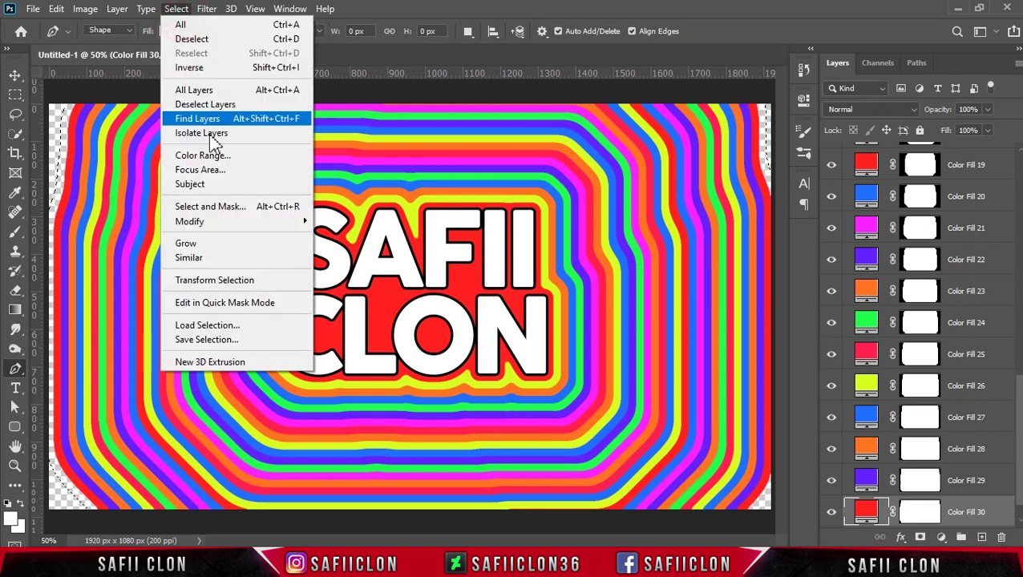
left_click(360, 239)
left_click(586, 171)
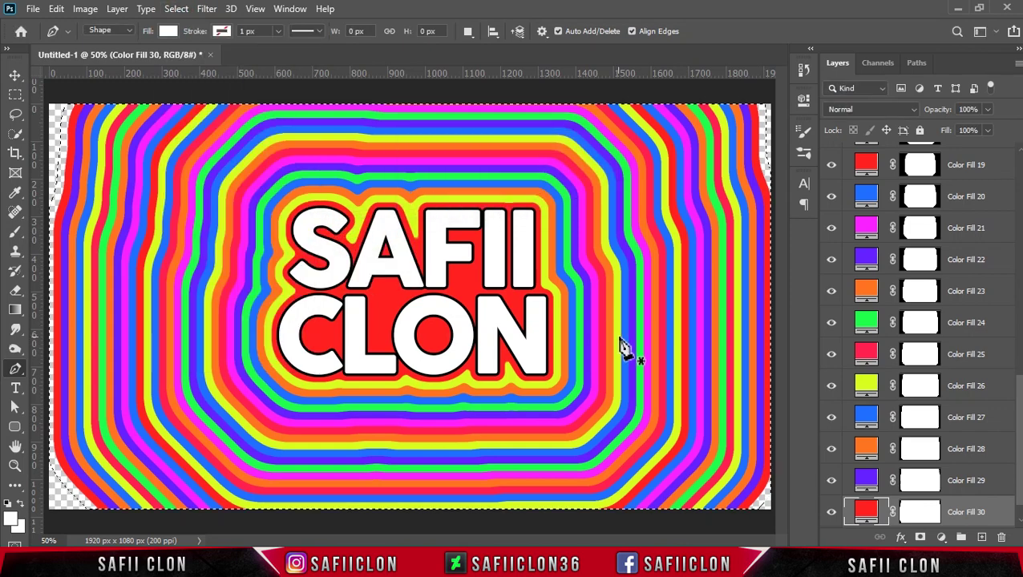
Add the green Color Fill 31 band, with hex ff20f7 entered in the colour picker.
left_click(982, 537, "ctrl")
left_click(941, 538)
left_click(940, 269)
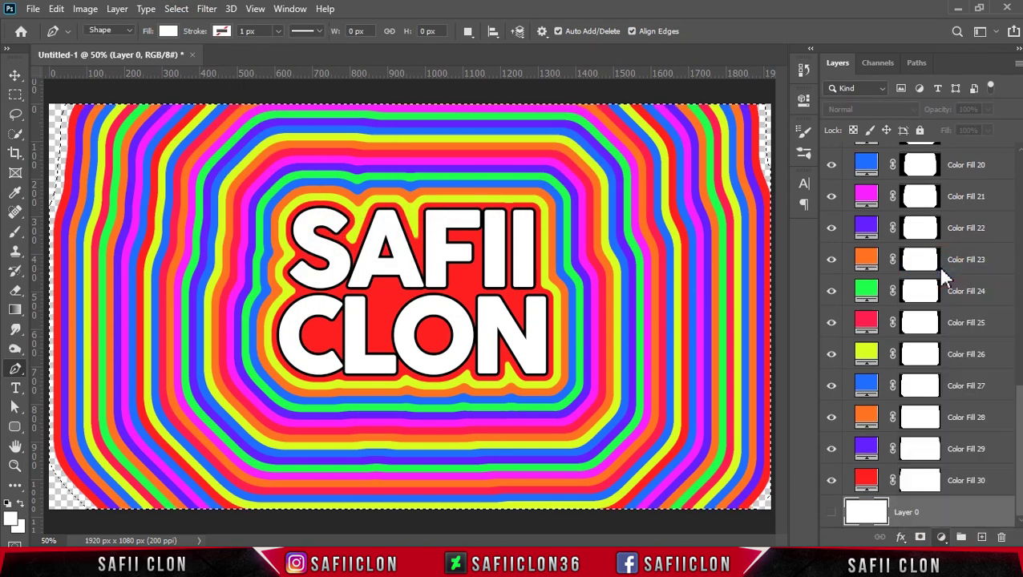
left_click(278, 422)
type("ff20f7")
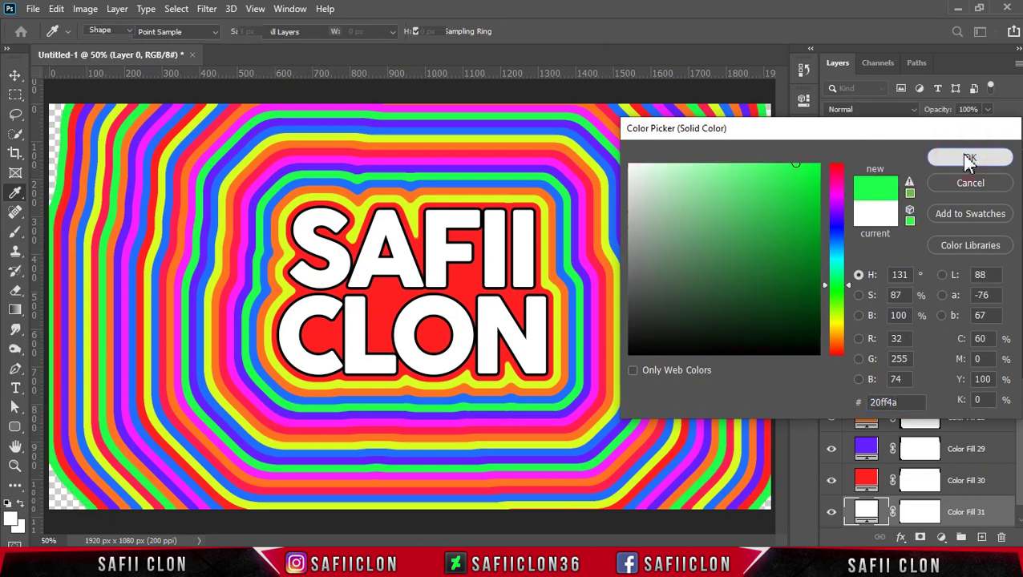
left_click(967, 160)
Load the green band's outline, expand it 20 px, and target Layer 0.
left_click(923, 514, "ctrl")
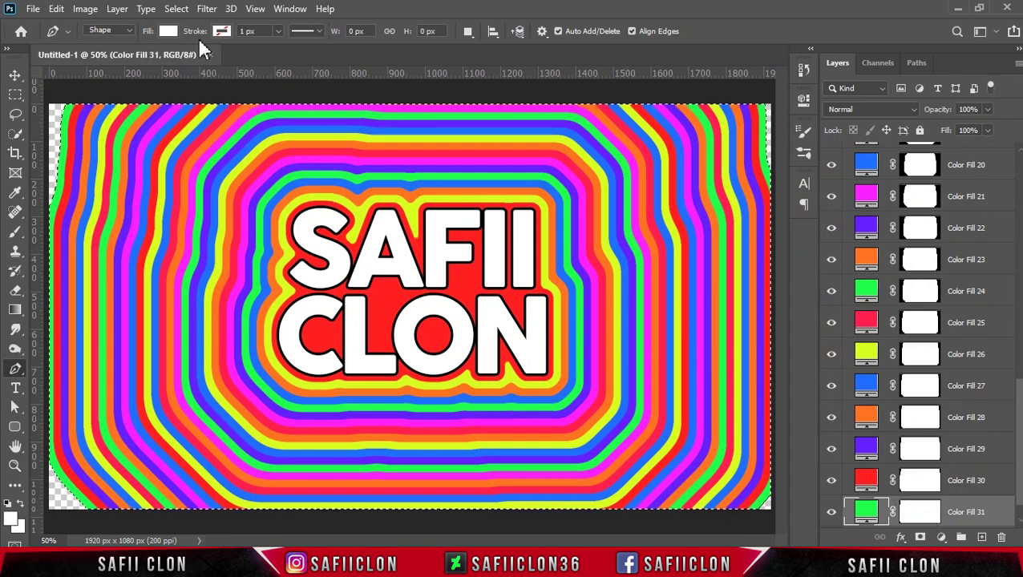
left_click(176, 8)
left_click(362, 255)
left_click(747, 164)
left_click(982, 537)
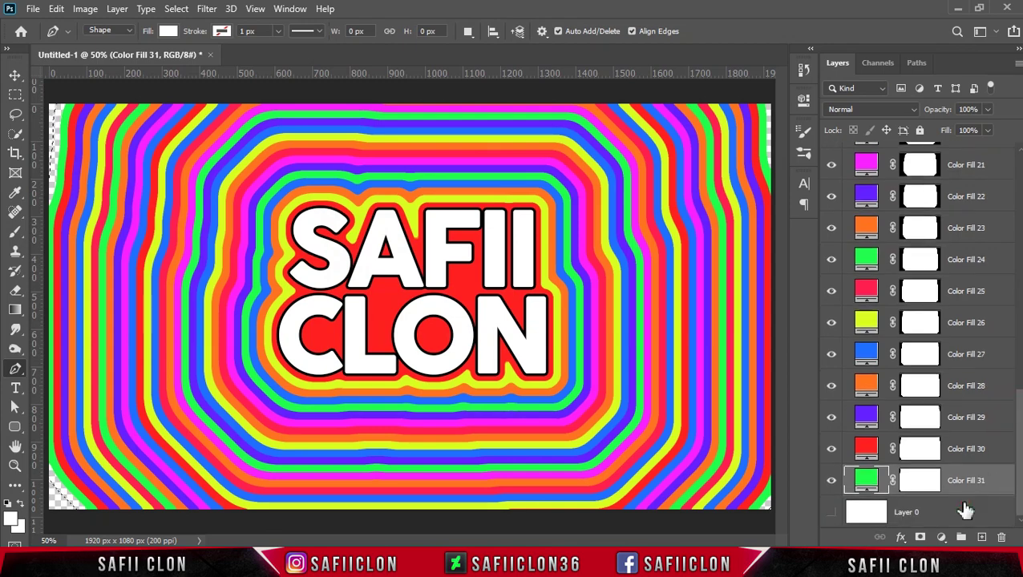
Add a blue Solid Color fill band, Color Fill 32, sampled from an existing band.
left_click(942, 537)
left_click(934, 271)
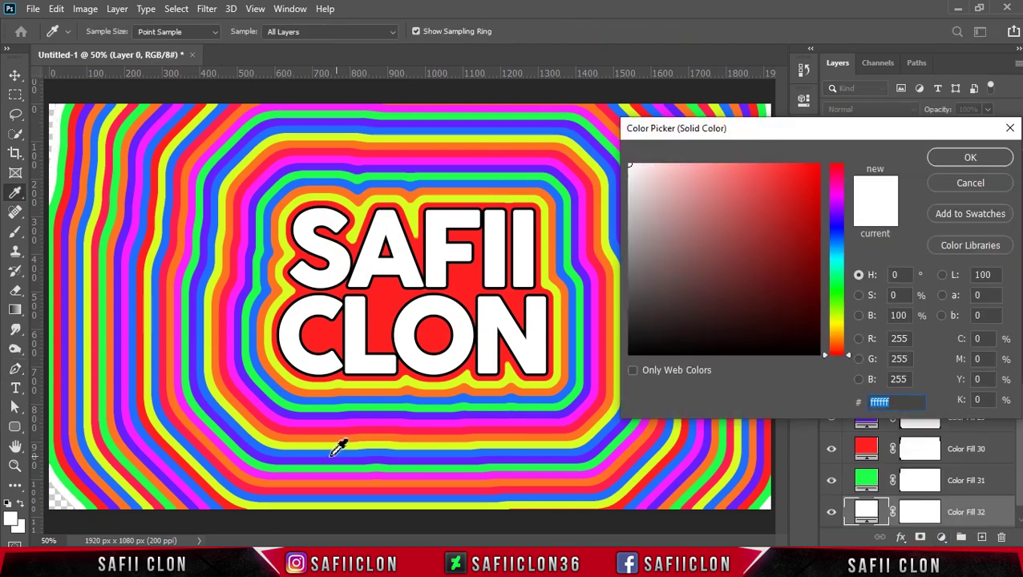
left_click(330, 455)
left_click(970, 161)
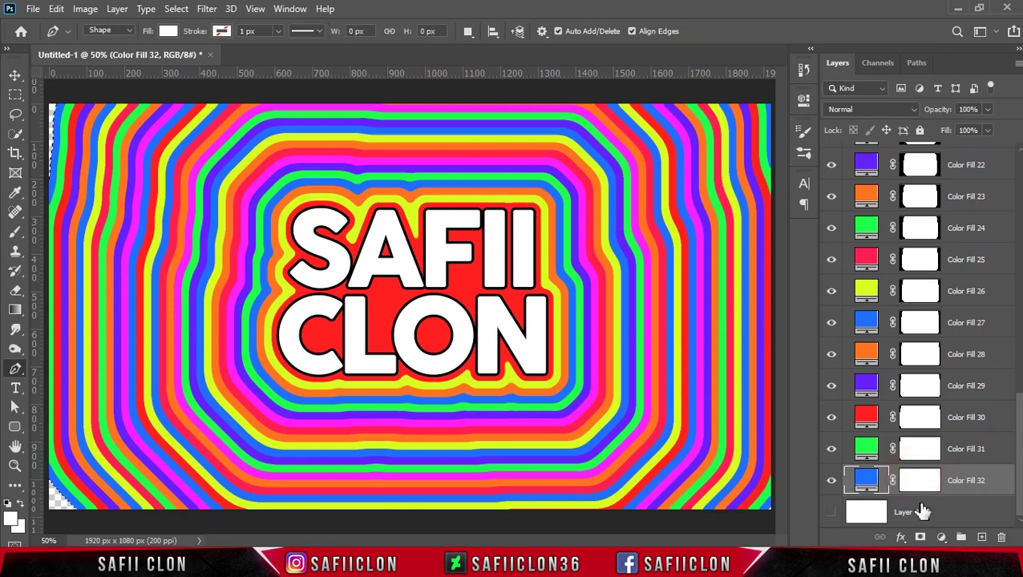
Expand and smooth the selection around the blue band.
left_click(177, 9)
left_click(347, 245)
left_click(748, 160)
mouse_move(190, 221)
left_click(176, 9)
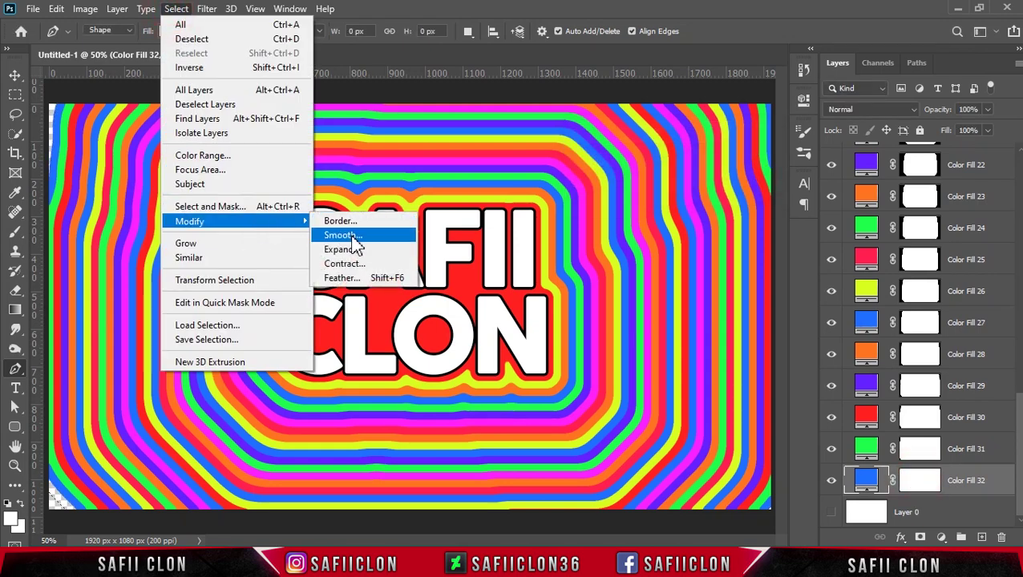
left_click(354, 240)
left_click(587, 169)
Add a pink Solid Color fill band, Color Fill 33, above Layer 0.
left_click(870, 511)
left_click(941, 537)
left_click(950, 274)
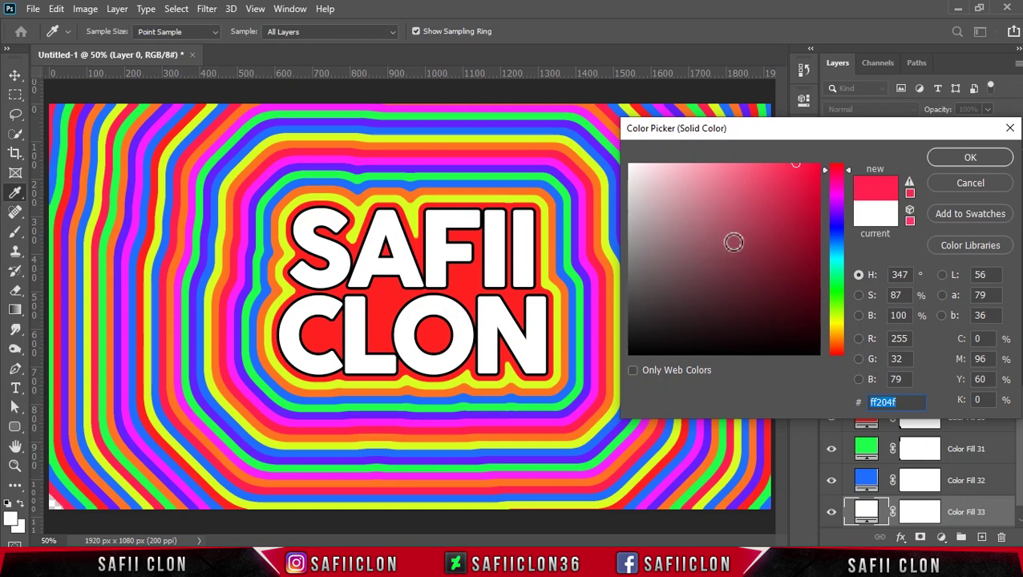
left_click(970, 161)
Load the pink band's outline, expand it, and create Color Fill 34 on Layer 0.
left_click(918, 513, "ctrl")
scroll(1014, 457, "down", 1)
left_click(177, 8)
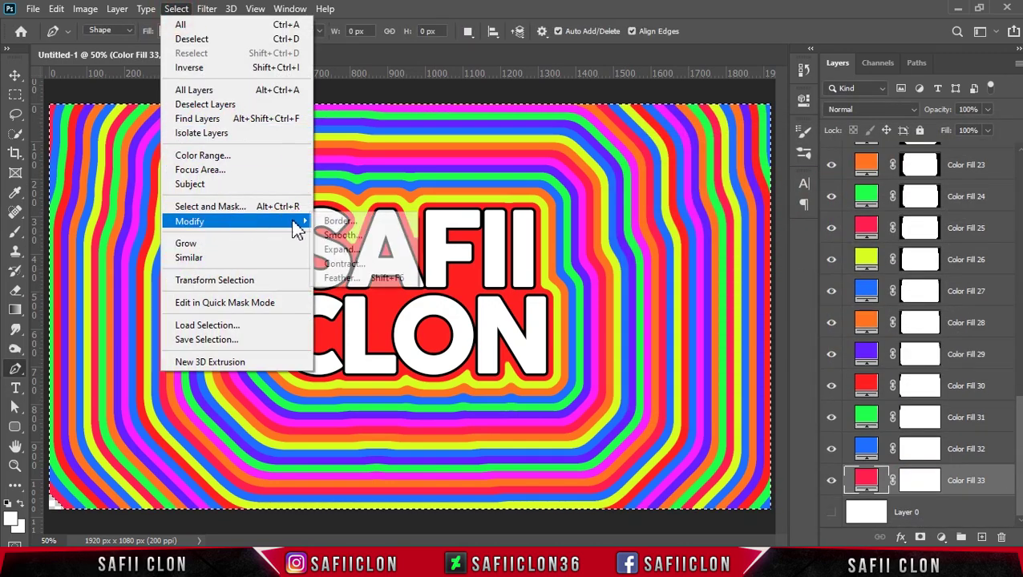
left_click(339, 249)
left_click(753, 162)
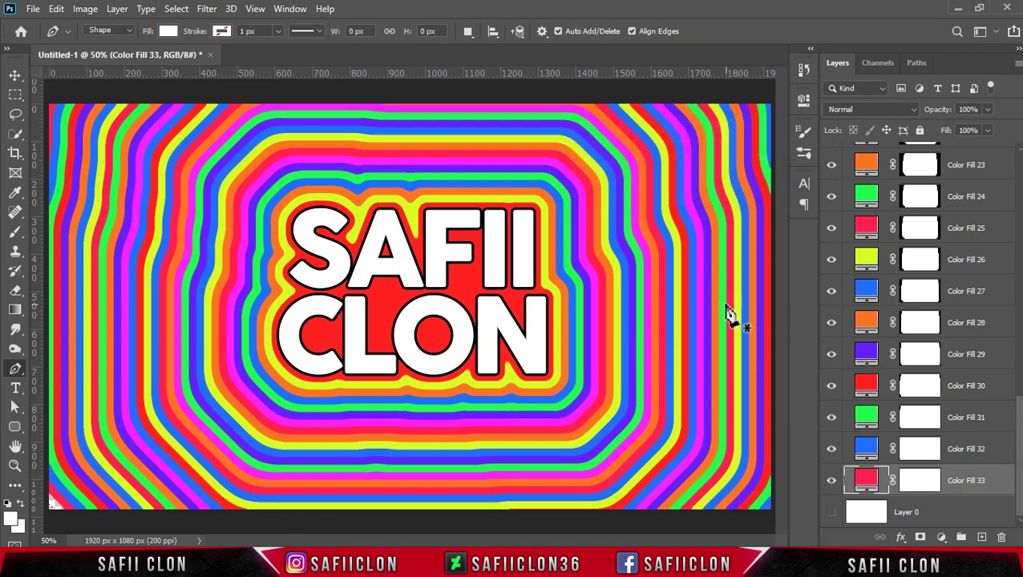
left_click(922, 512)
left_click(941, 537)
left_click(922, 271)
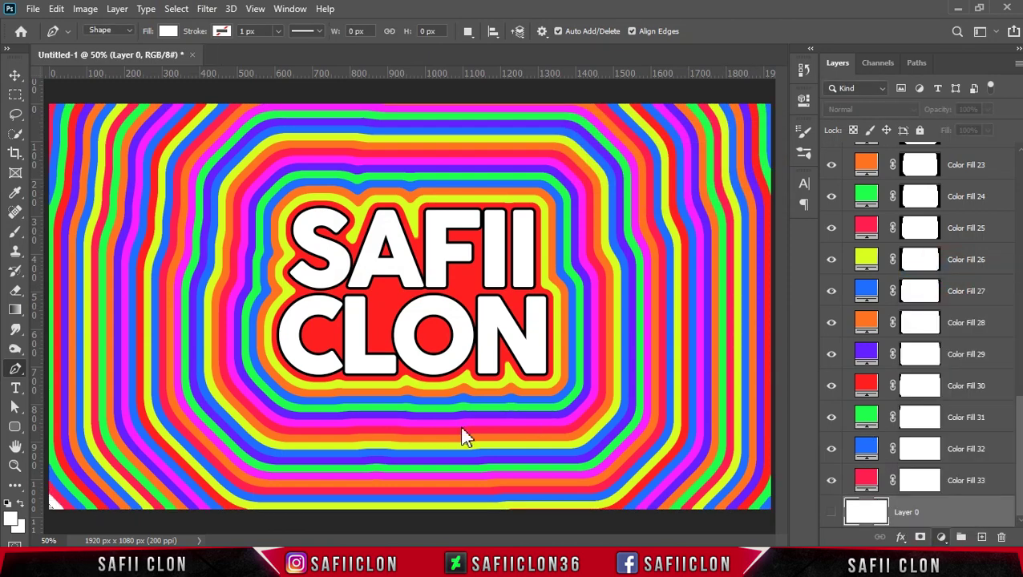
Make Color Fill 34 yellow-green, then expand the selection 20 px on Layer 0.
left_click(263, 430)
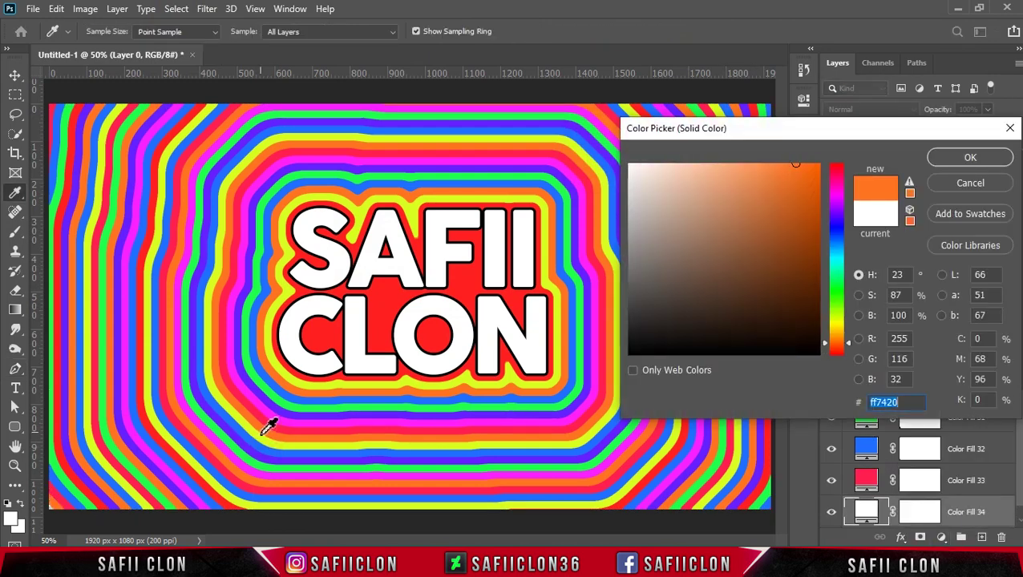
left_click(950, 161)
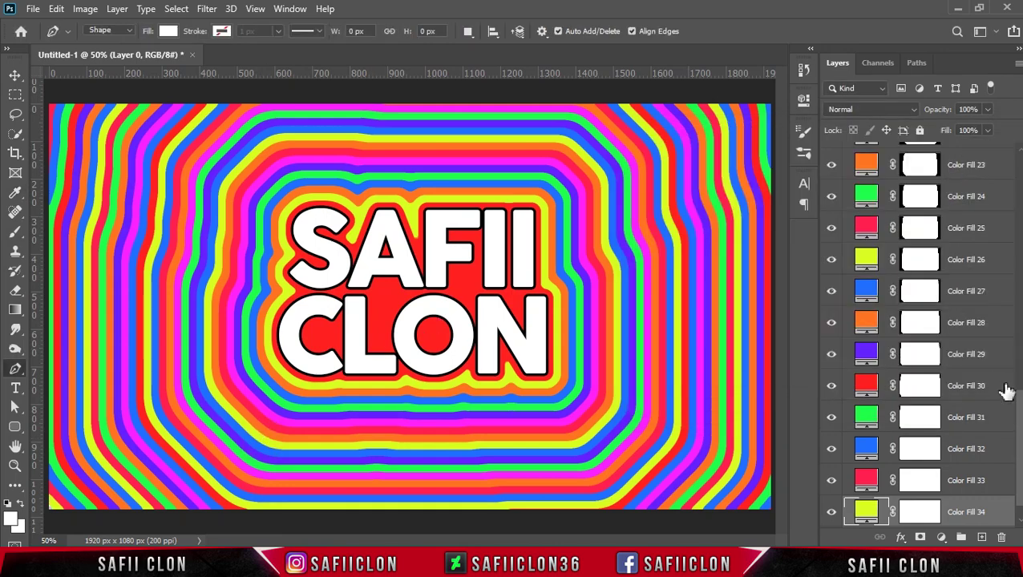
scroll(1020, 461, "down", 1)
left_click(972, 514)
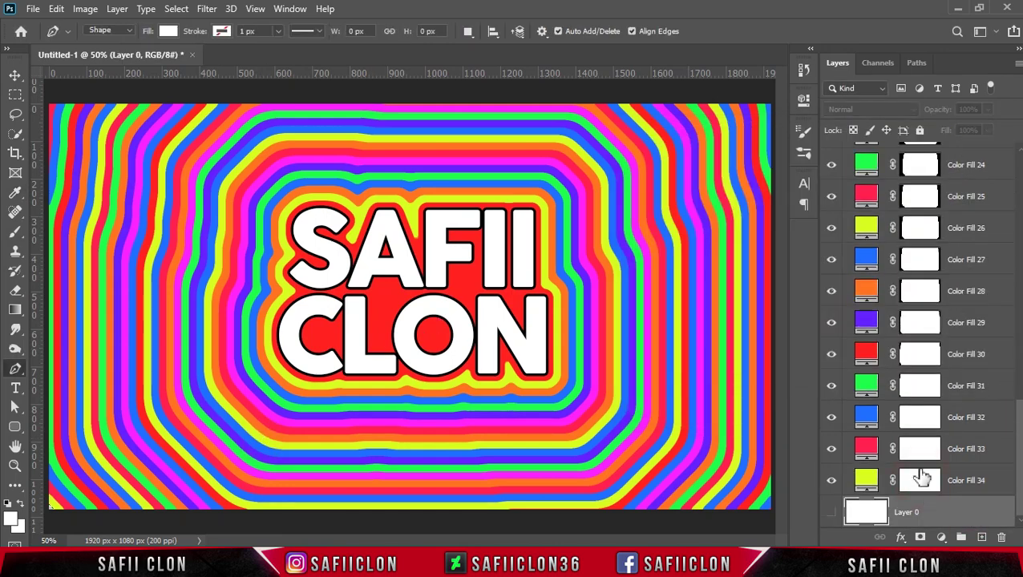
left_click(176, 9)
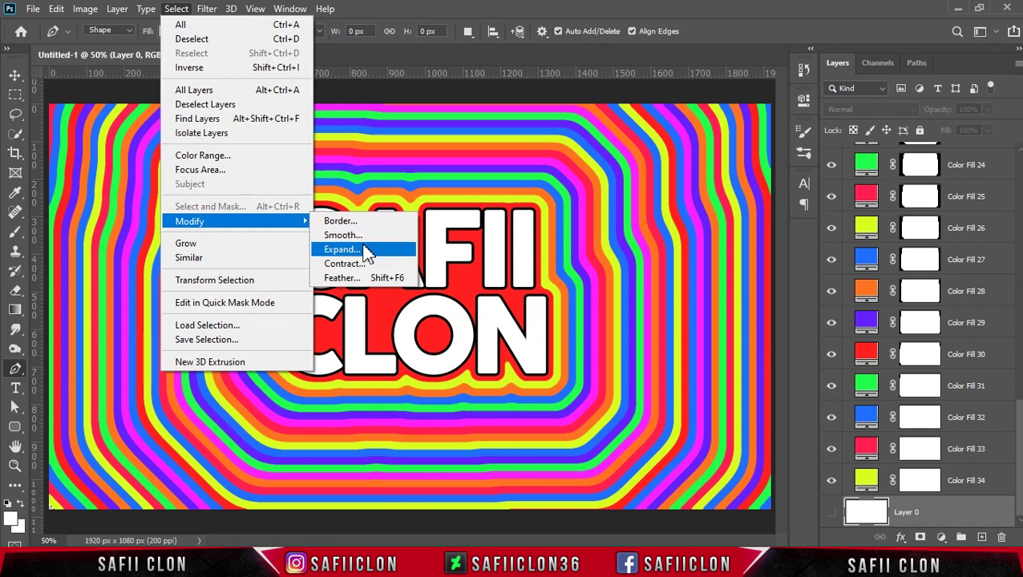
left_click(342, 251)
key("Return")
Add a magenta Solid Color fill band, Color Fill 35, as the outermost ring.
left_click(942, 536)
left_click(959, 276)
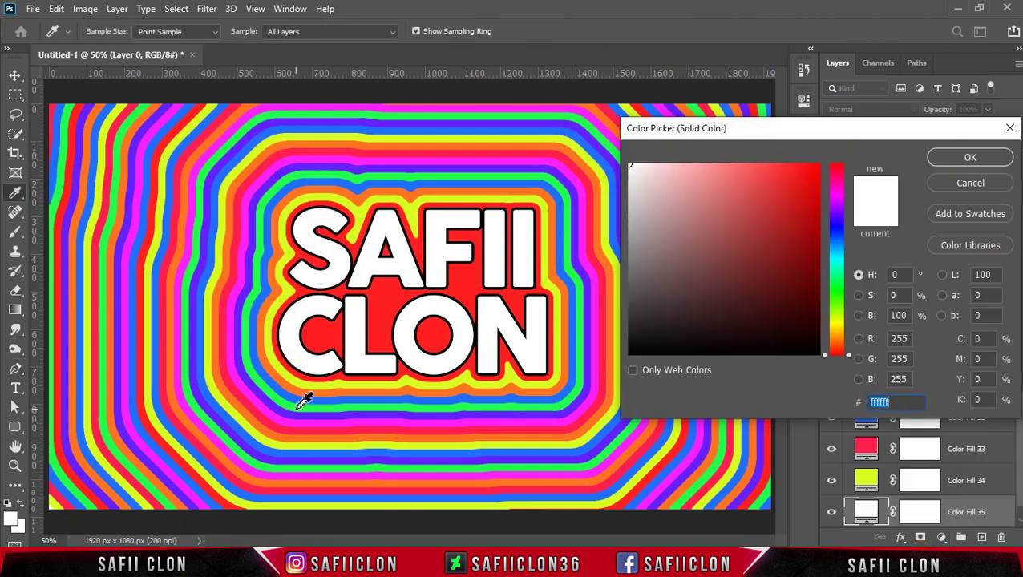
left_click(299, 406)
left_click(970, 160)
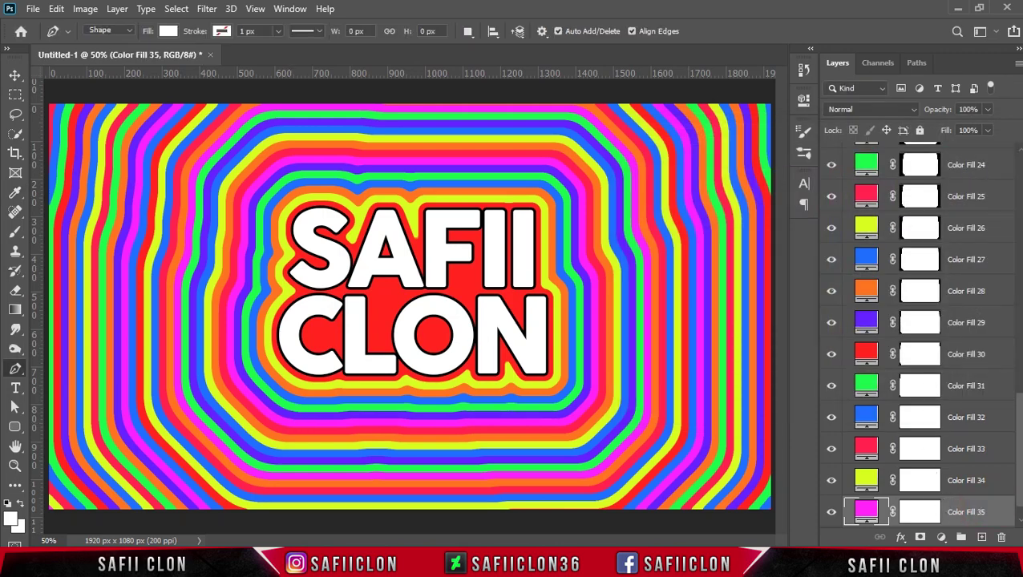
scroll(922, 333, "up", 5)
scroll(922, 333, "up", 5)
scroll(922, 334, "up", 5)
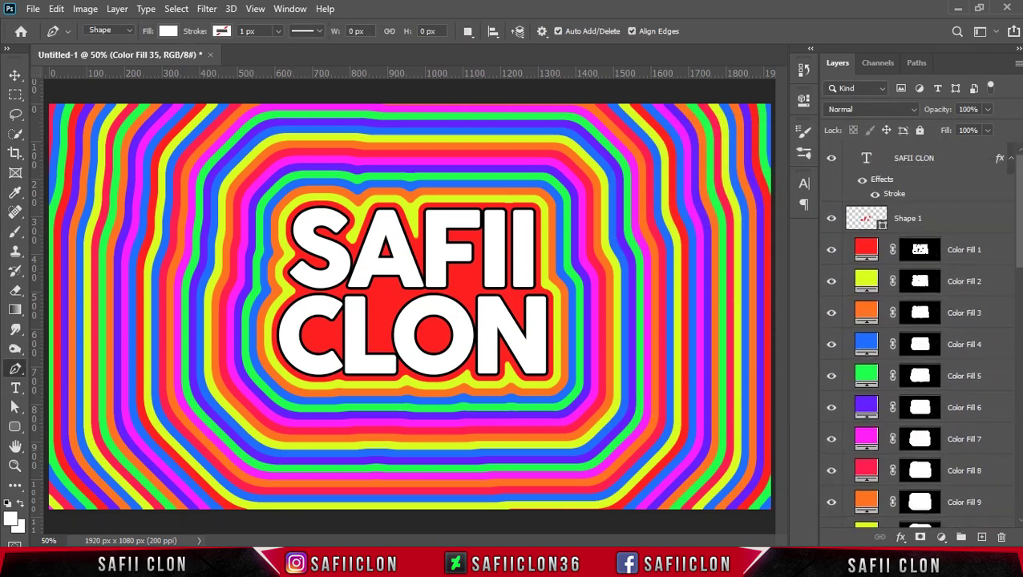
Select all the Color Fill band layers, group them as Group 1, and expand the group.
left_click(964, 255, "shift")
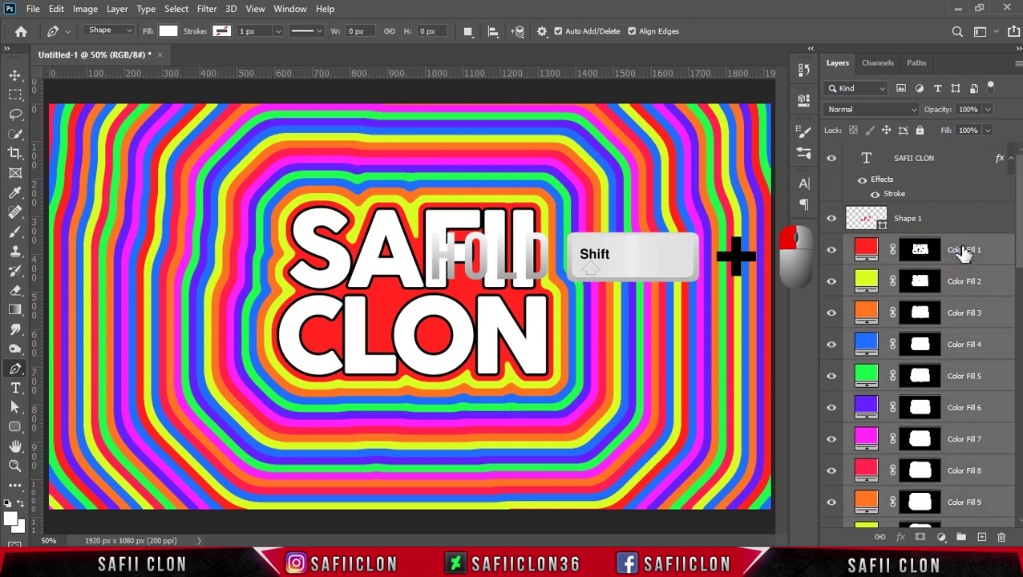
right_click(960, 248)
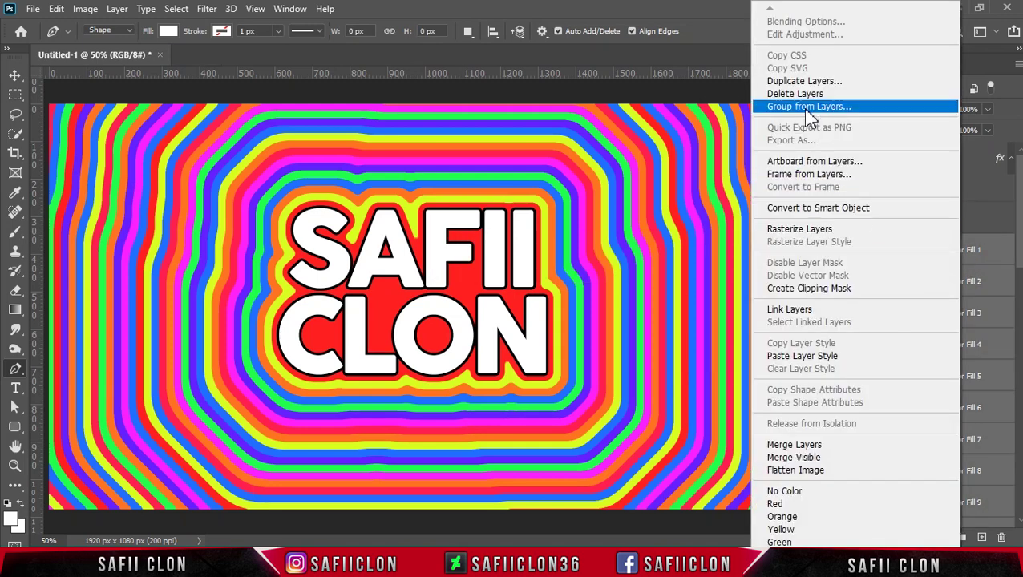
left_click(810, 107)
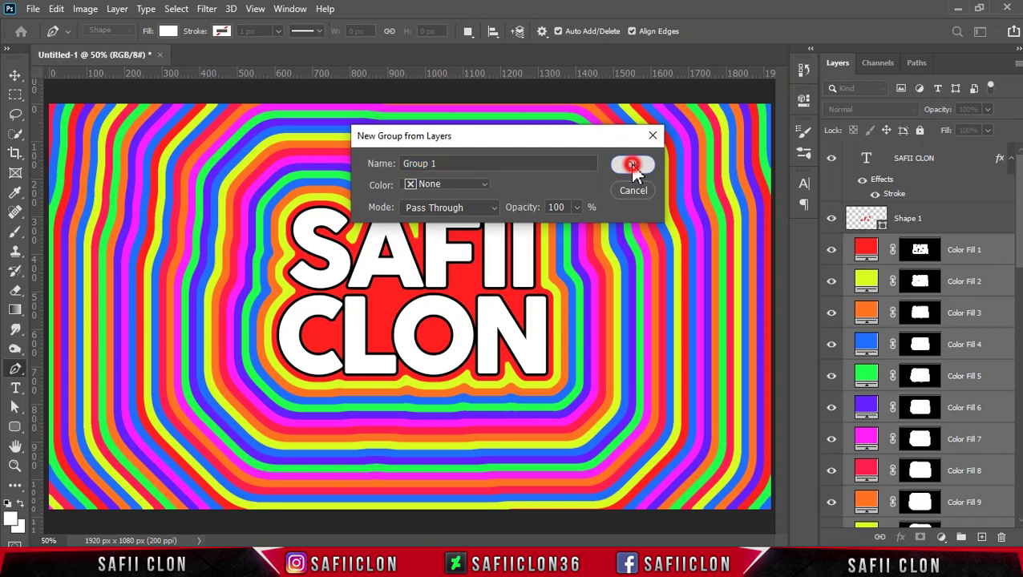
left_click(633, 166)
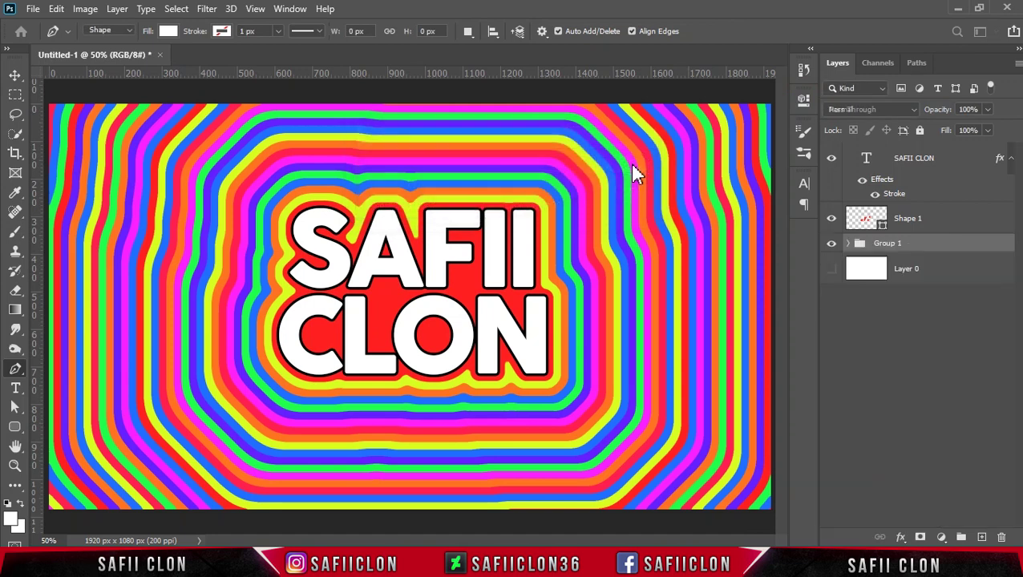
left_click(848, 244)
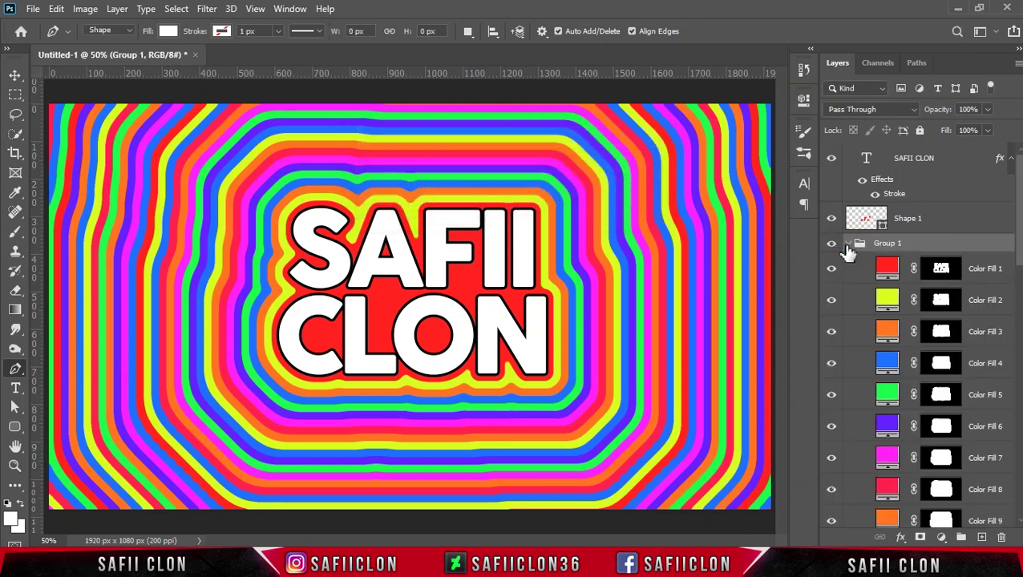
left_click(991, 271)
Give Color Fill 1 a 4 px black Stroke positioned outside via Blending Options.
right_click(985, 270)
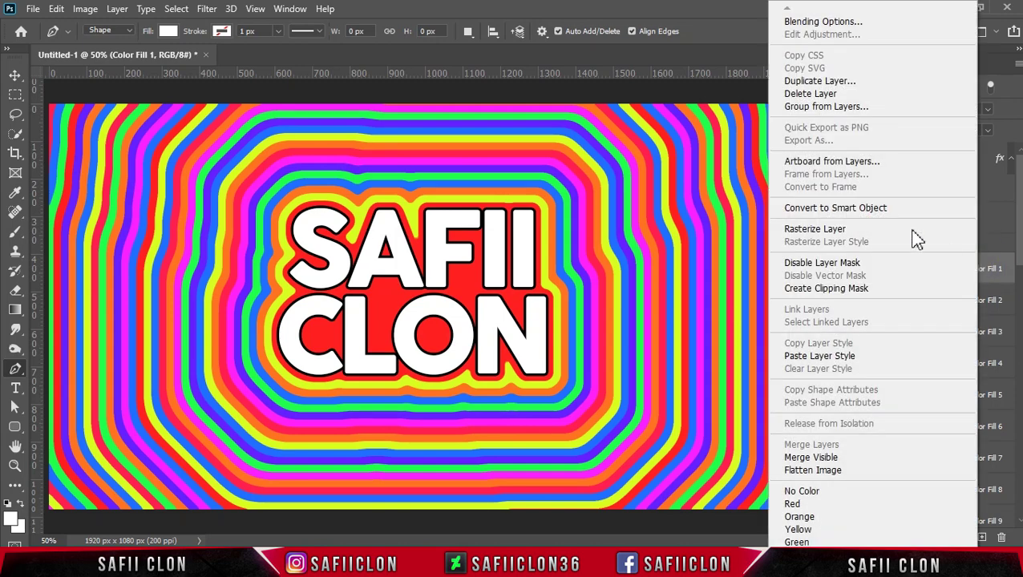
left_click(829, 21)
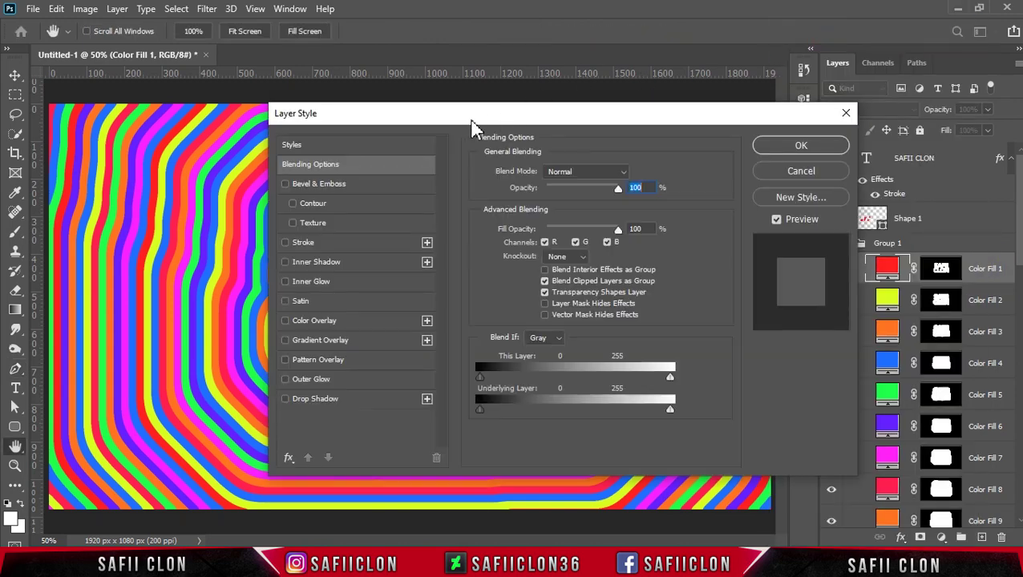
left_click_drag(473, 116, 727, 108)
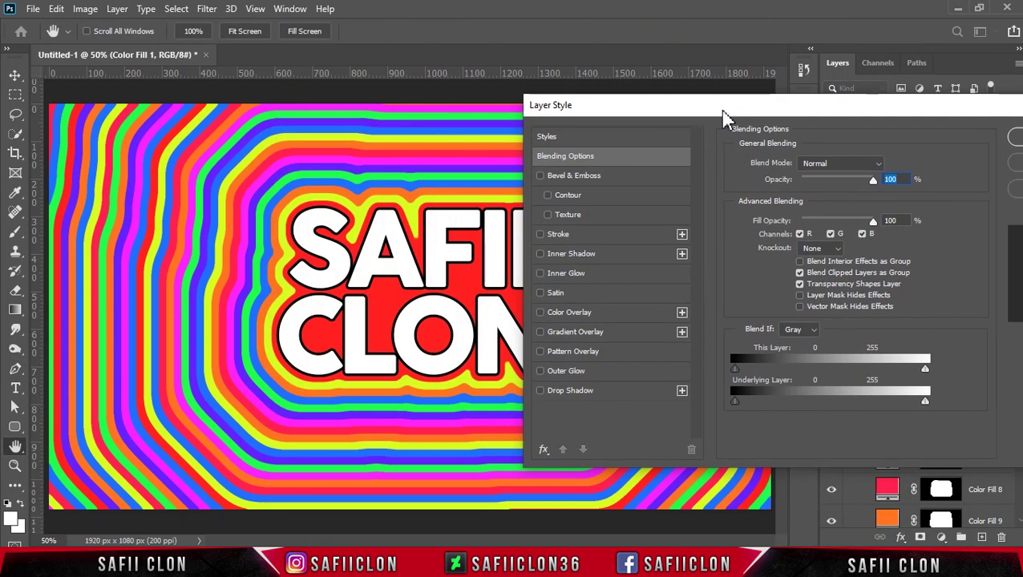
left_click(581, 236)
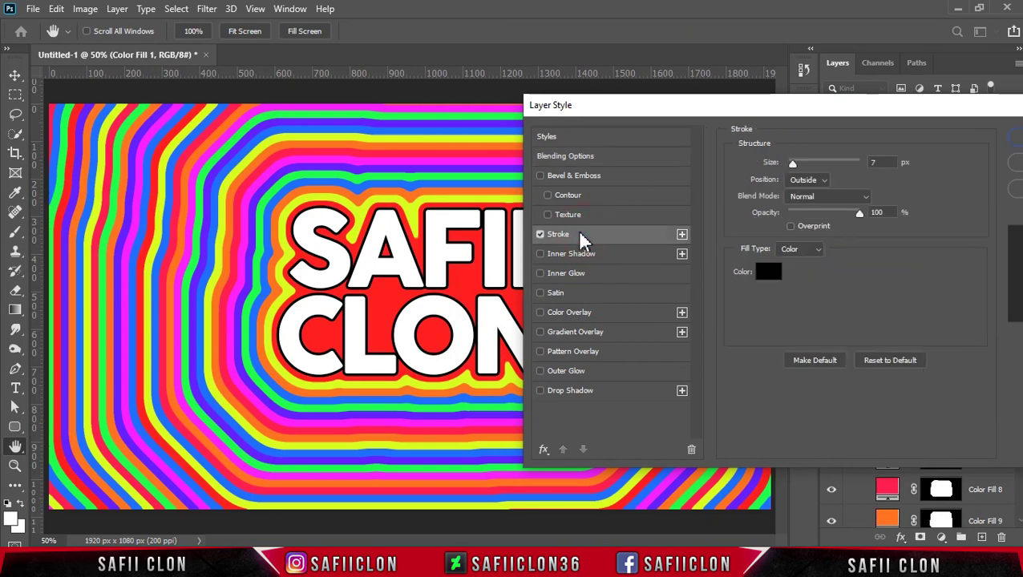
left_click(813, 181)
left_click_drag(792, 163, 788, 162)
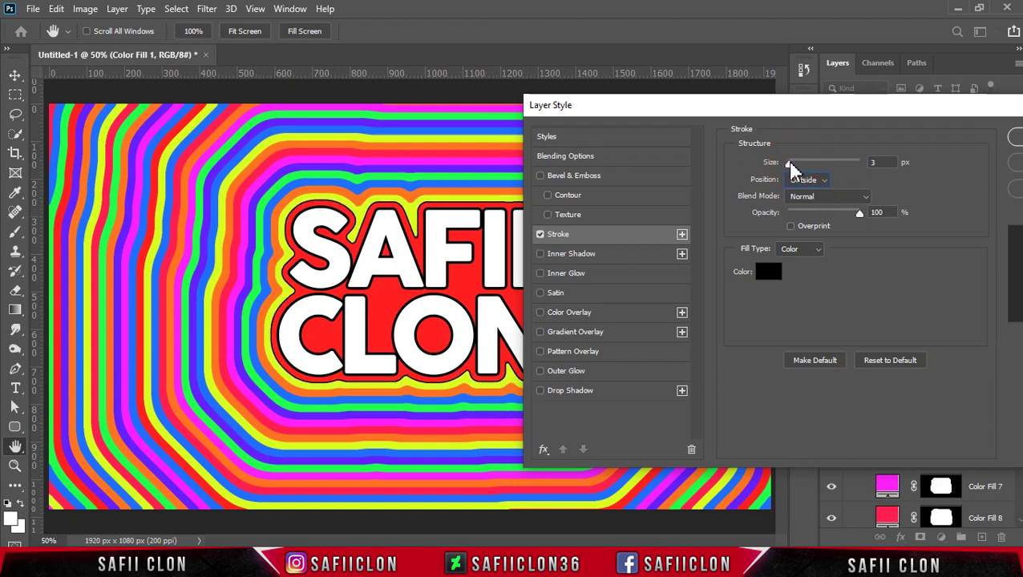
left_click_drag(791, 165, 792, 166)
left_click(864, 163)
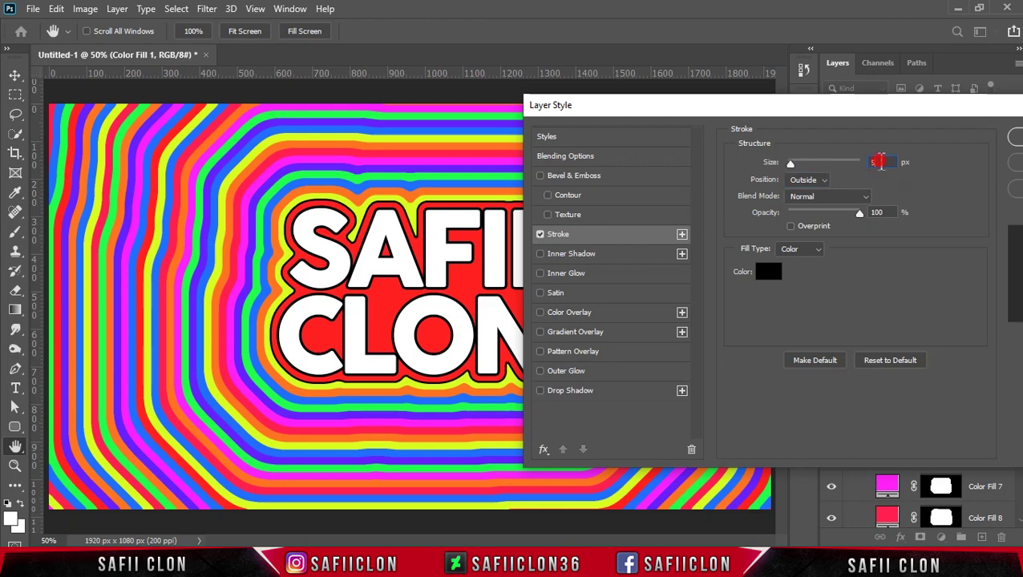
type("4")
left_click_drag(874, 117, 696, 134)
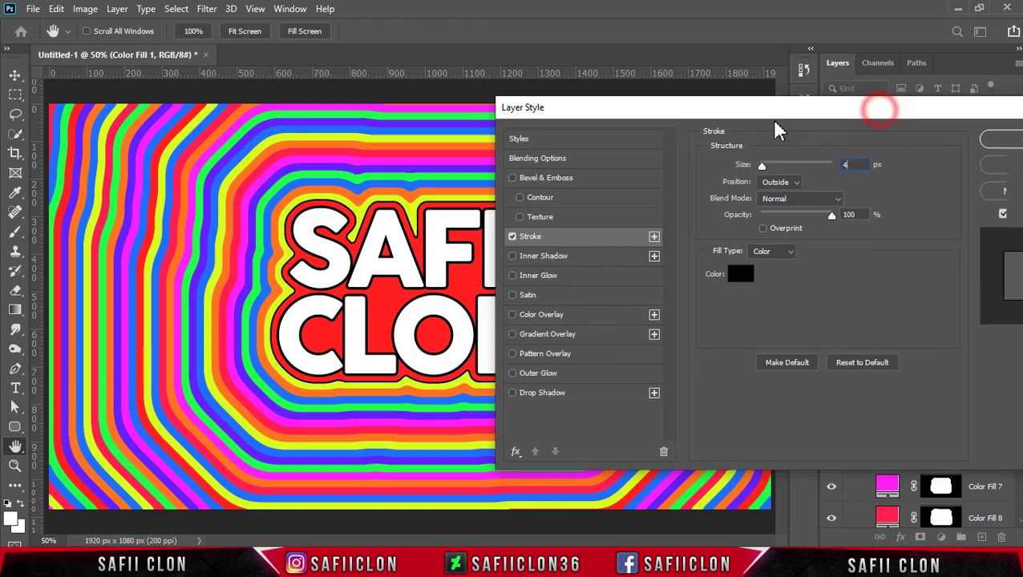
left_click(870, 155)
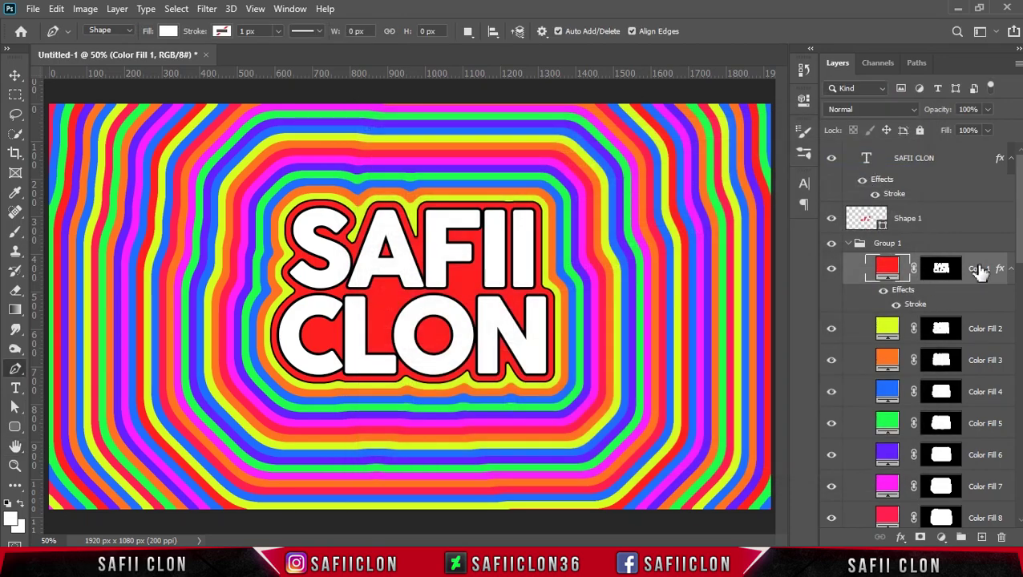
Copy Color Fill 1's stroke style and paste it onto Color Fill 2 through 35.
right_click(977, 269)
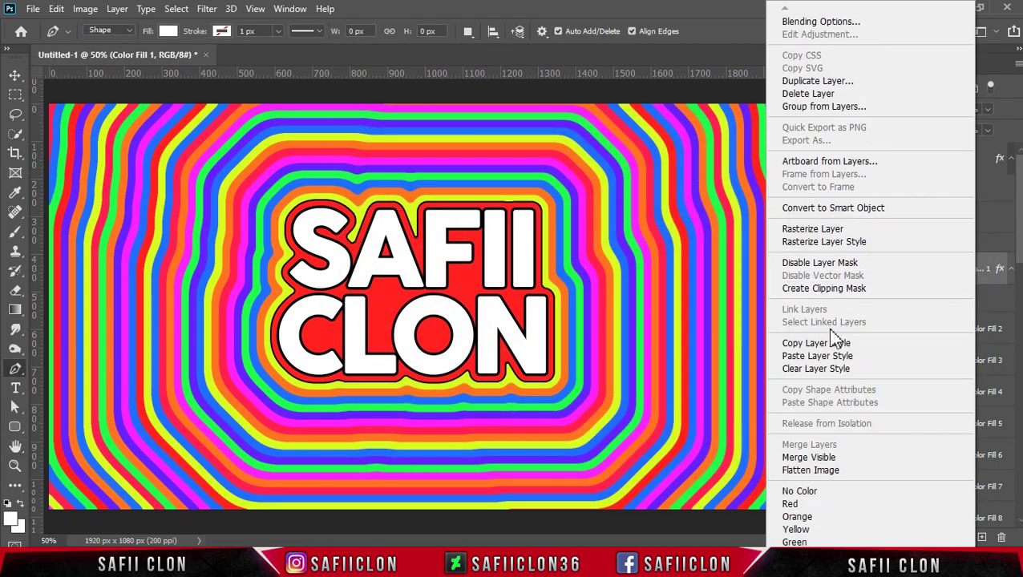
left_click(827, 344)
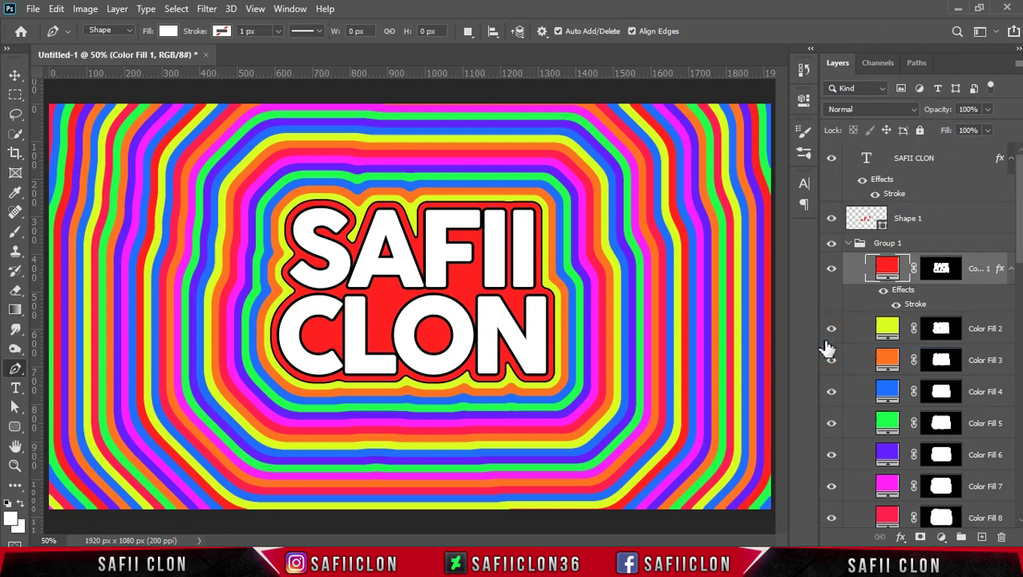
left_click(993, 327)
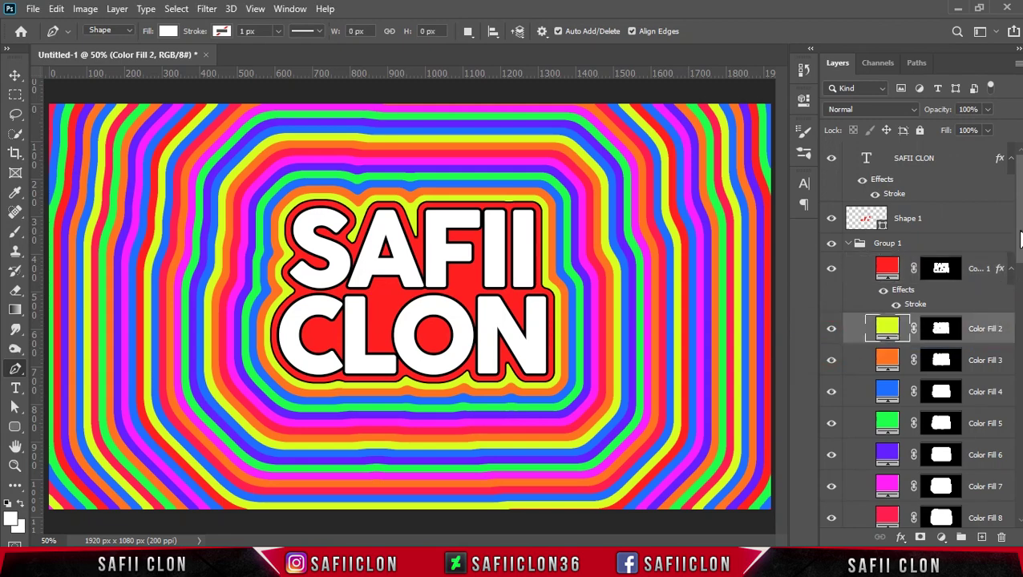
left_click_drag(1020, 239, 1020, 501)
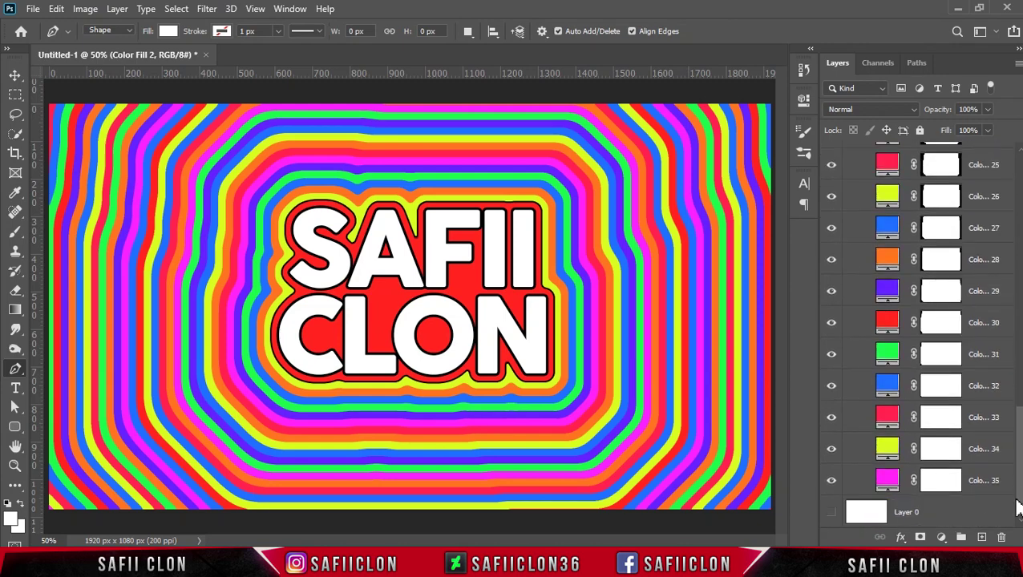
left_click(981, 481, "shift")
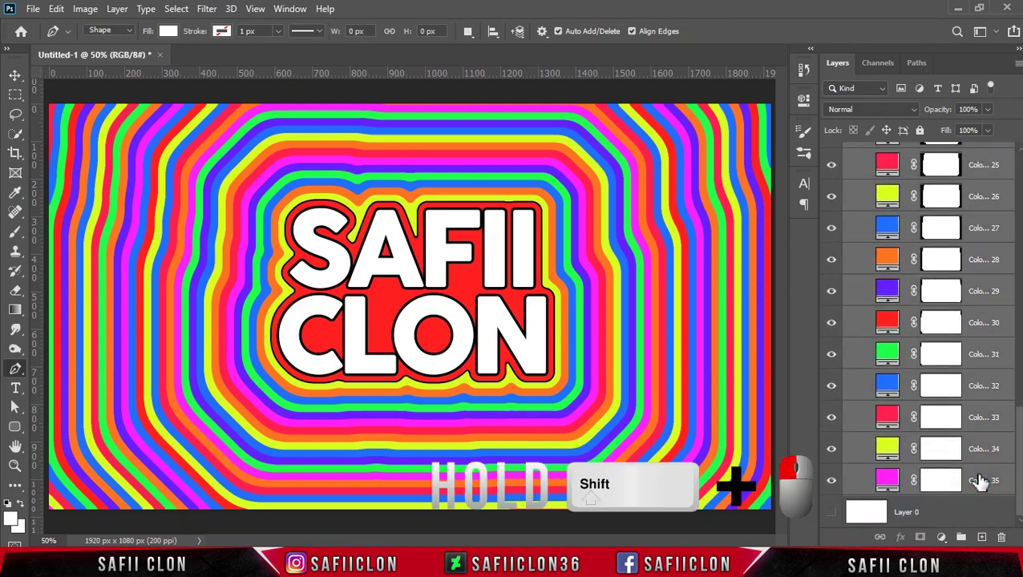
right_click(981, 482)
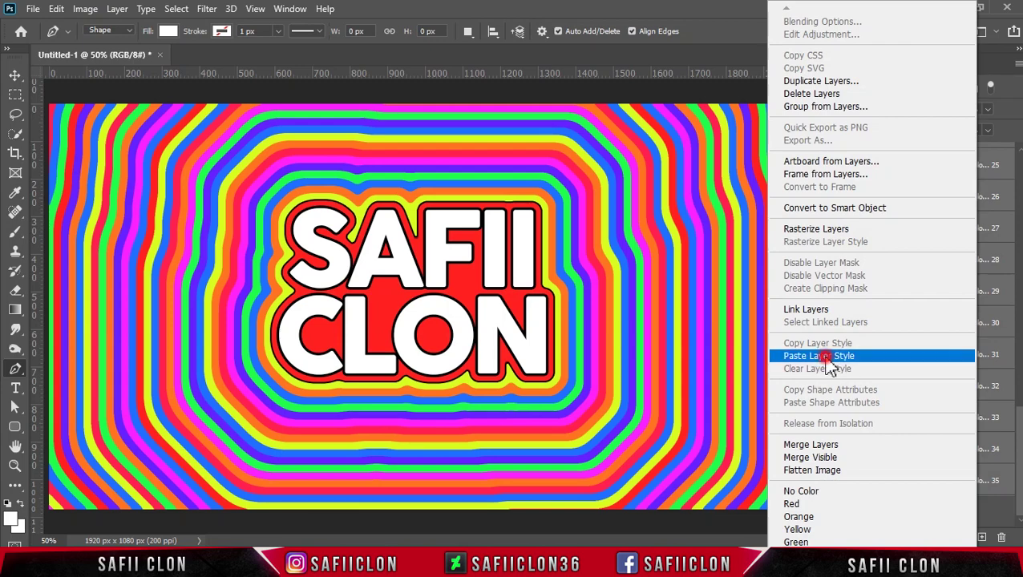
left_click(828, 356)
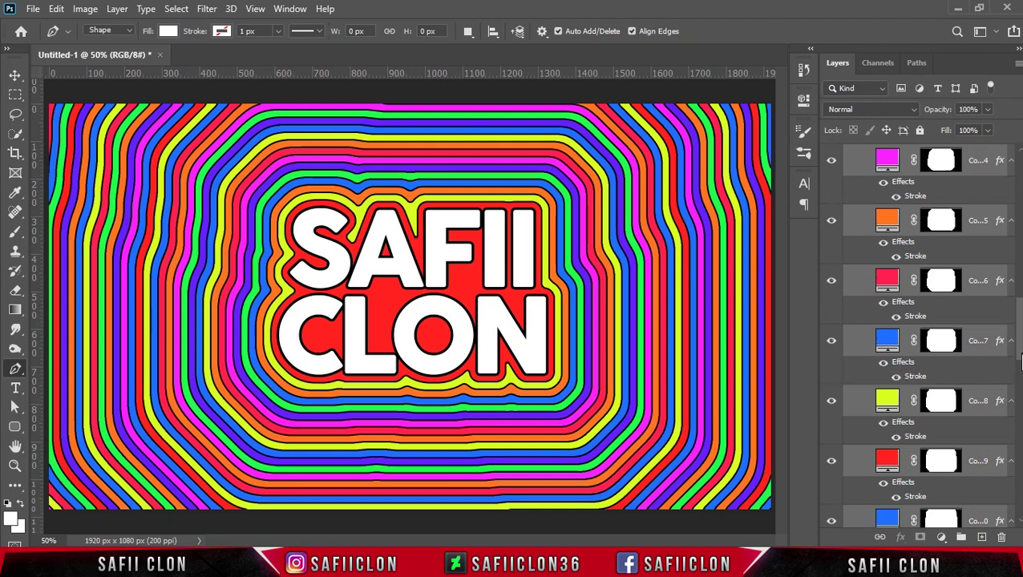
left_click_drag(1020, 277, 1020, 205)
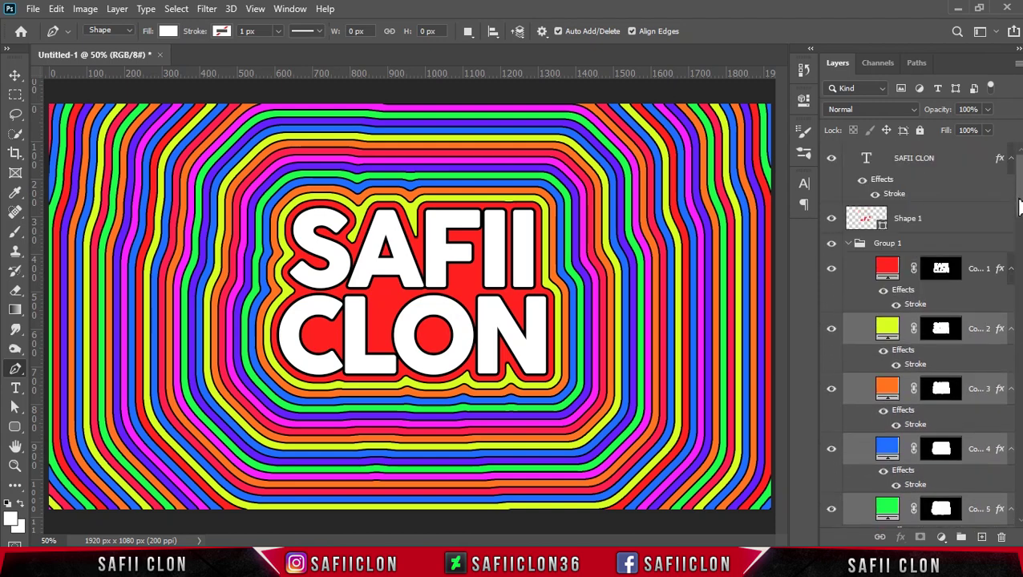
left_click(850, 244)
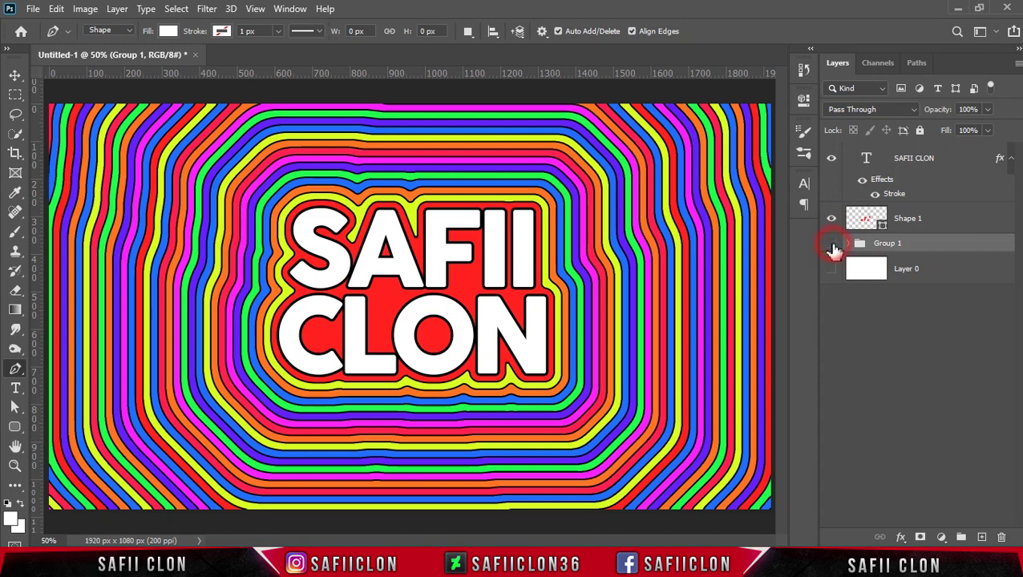
left_click(832, 244)
left_click(832, 245)
left_click(831, 219)
left_click(832, 219)
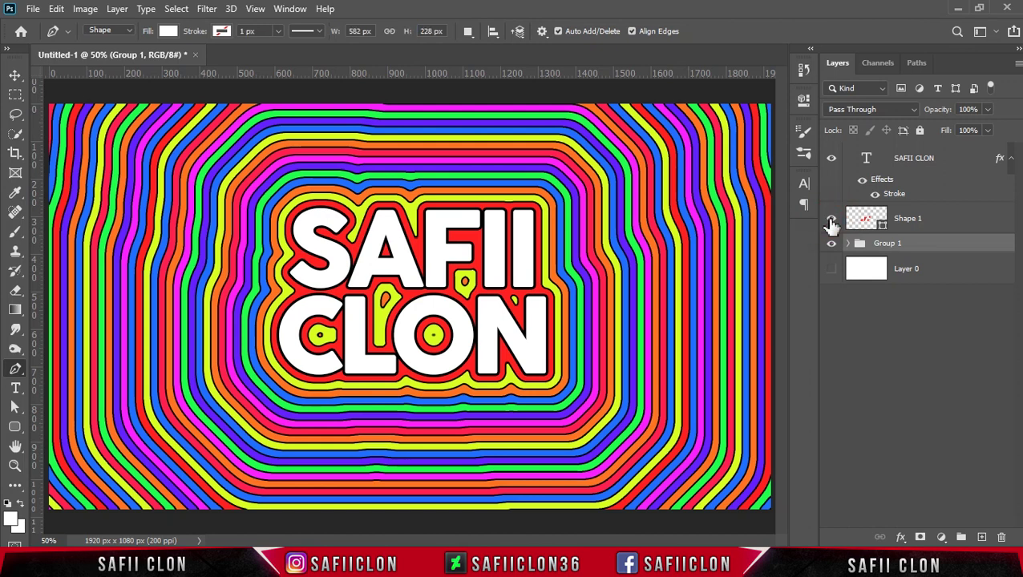
left_click(831, 220)
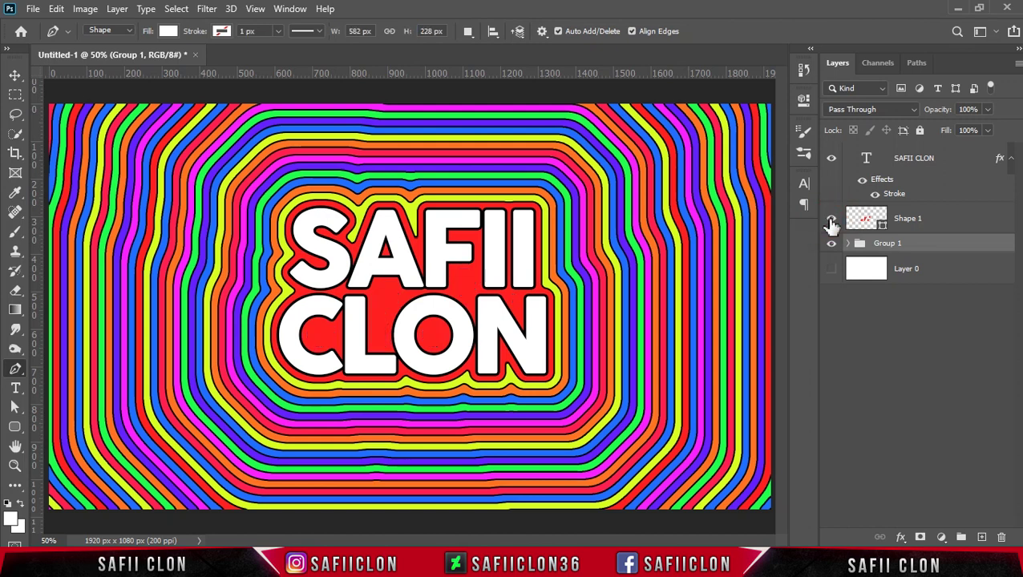
left_click(831, 158)
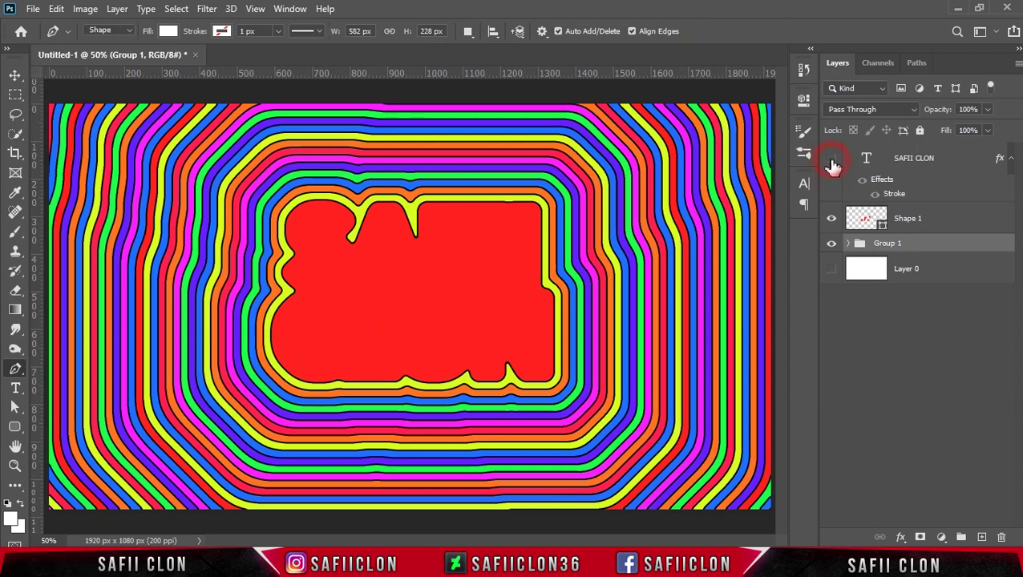
left_click(831, 159)
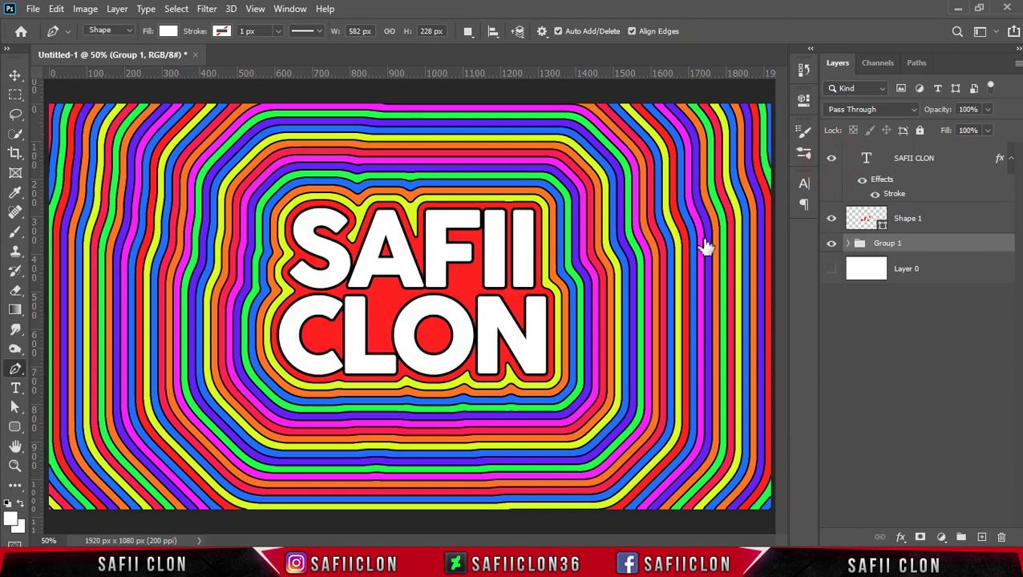
key("ctrl+plus")
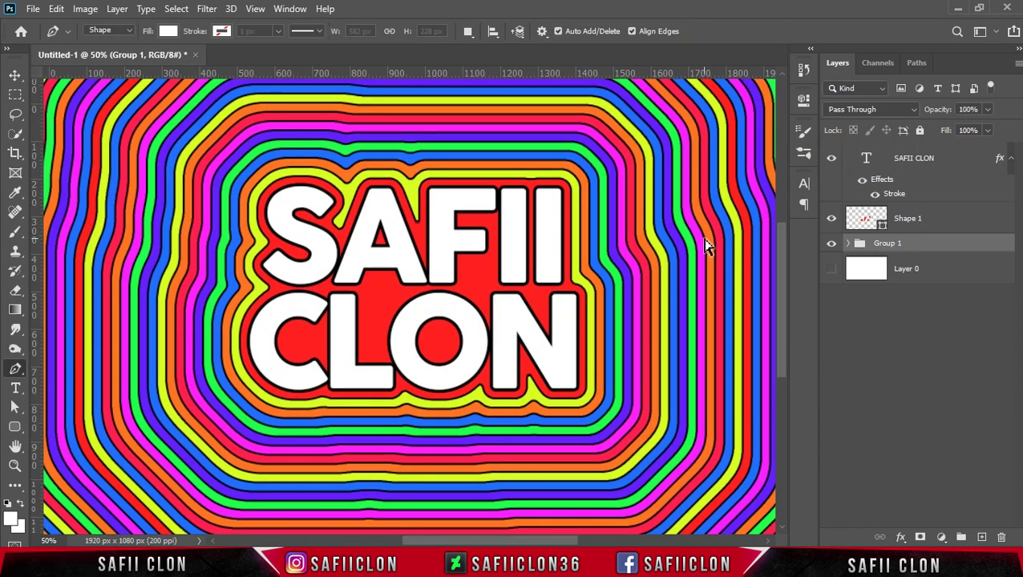
key("ctrl+plus")
key("ctrl+plus")
key("ctrl+minus")
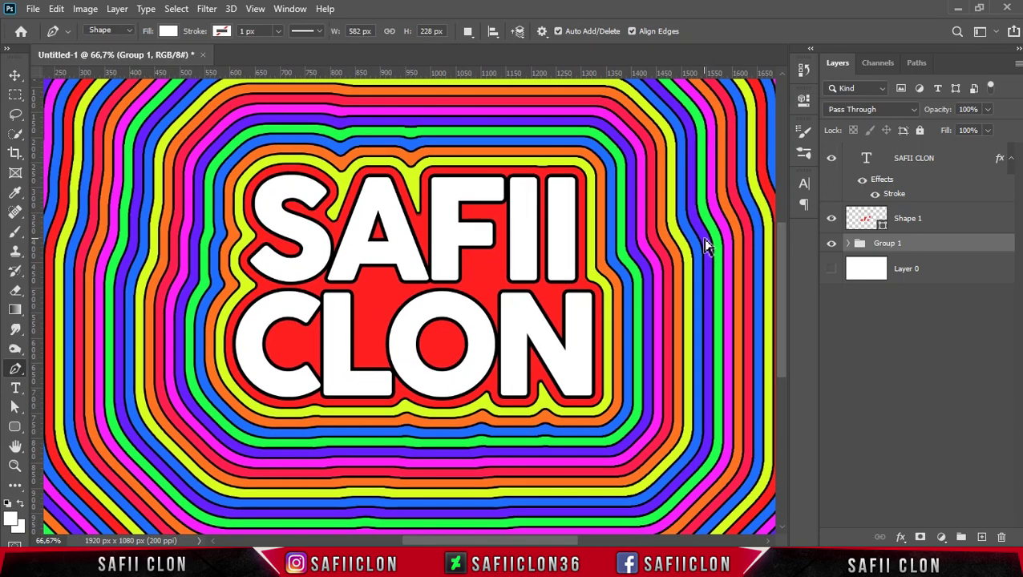
key("ctrl+minus")
key("ctrl+minus")
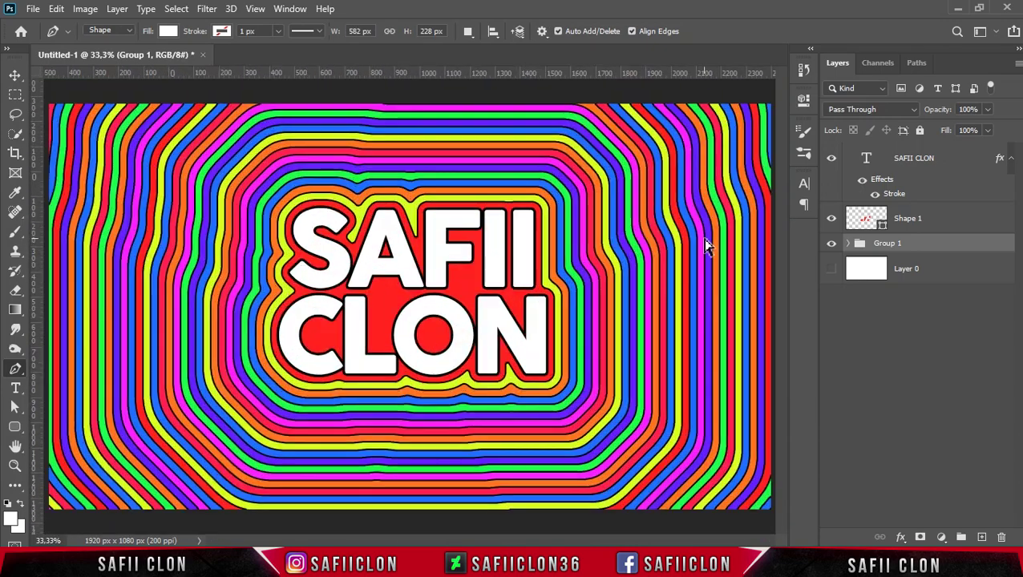
key("ctrl+plus")
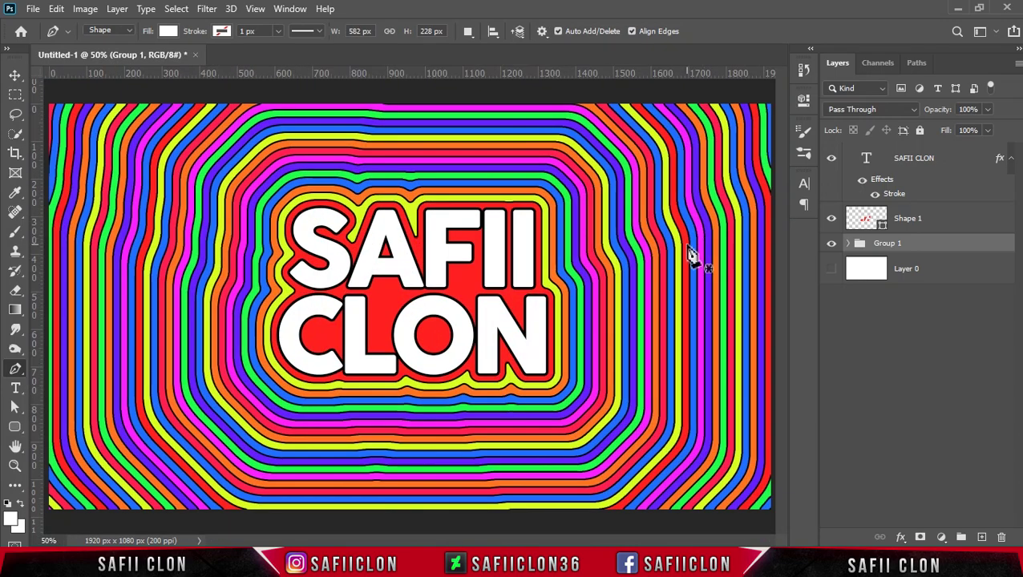